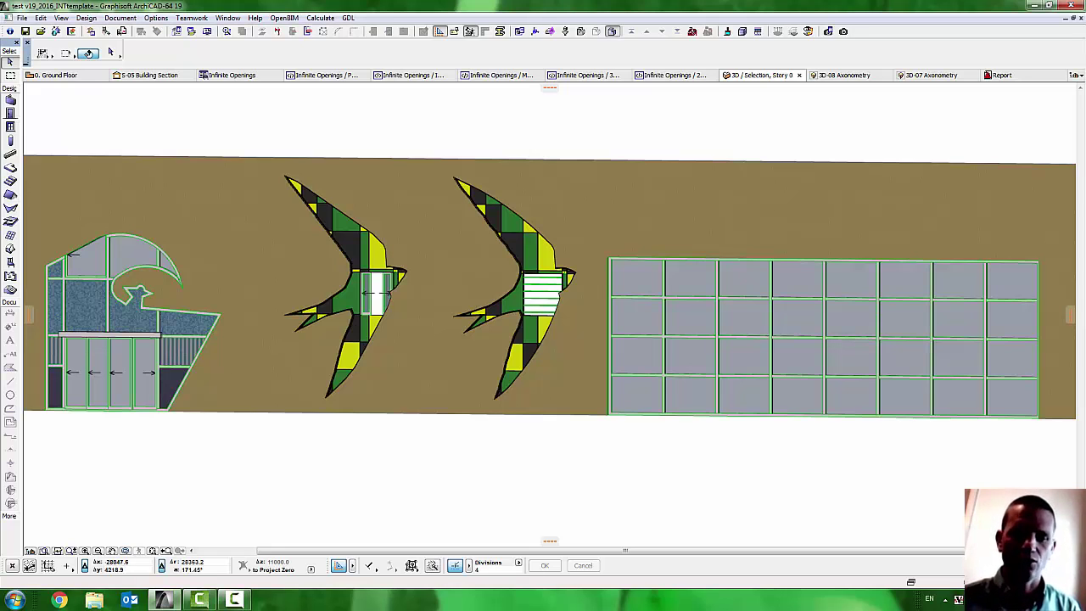
# Examine the horizontally slatted panel in the second bird-shaped opening of the 3D model
pyautogui.scroll(5, 561, 291)
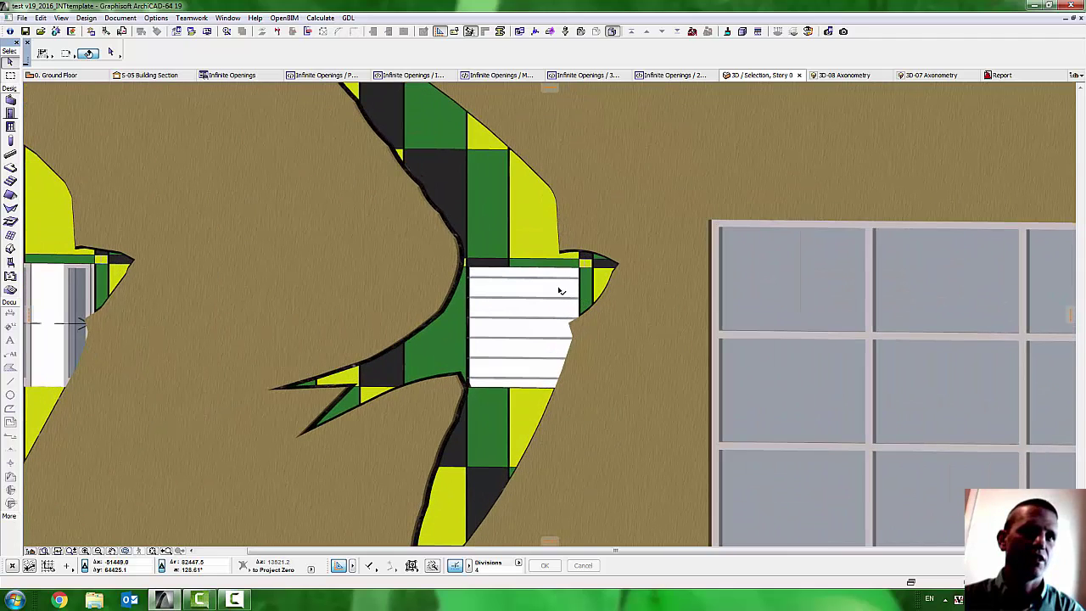
pyautogui.scroll(-3, 561, 291)
pyautogui.click(550, 273)
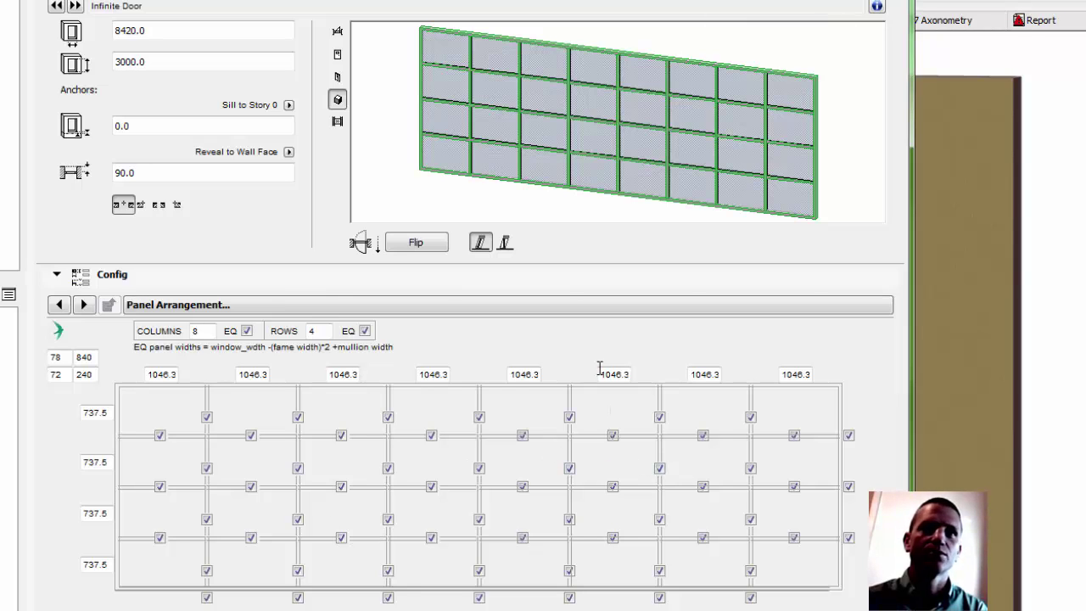
# Set the infinite door's panel arrangement to 18 columns
pyautogui.click(313, 330)
pyautogui.click(213, 334)
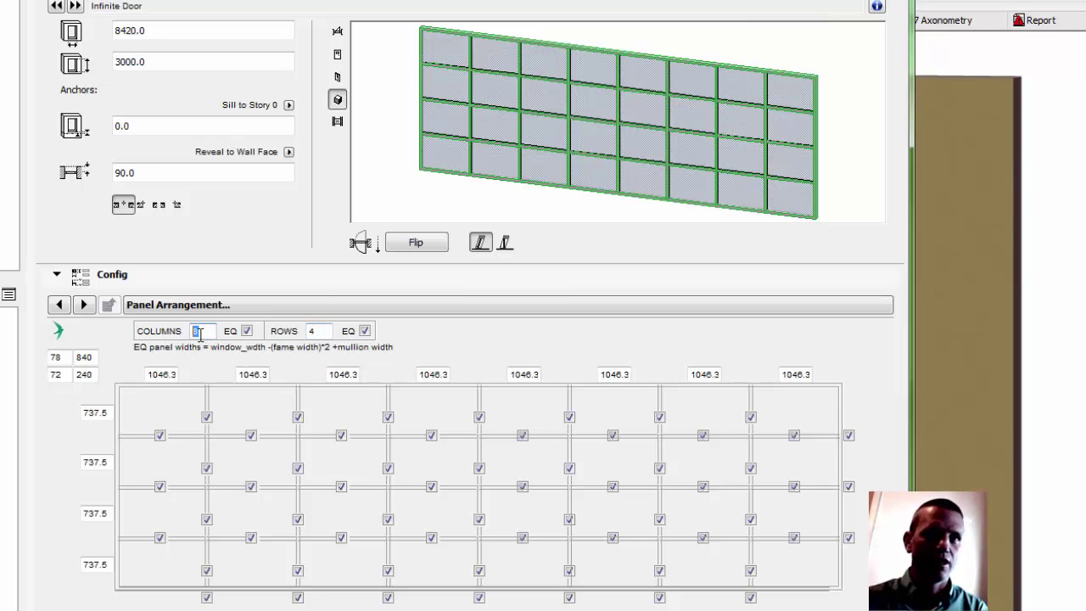
pyautogui.click(312, 332)
pyautogui.click(204, 332)
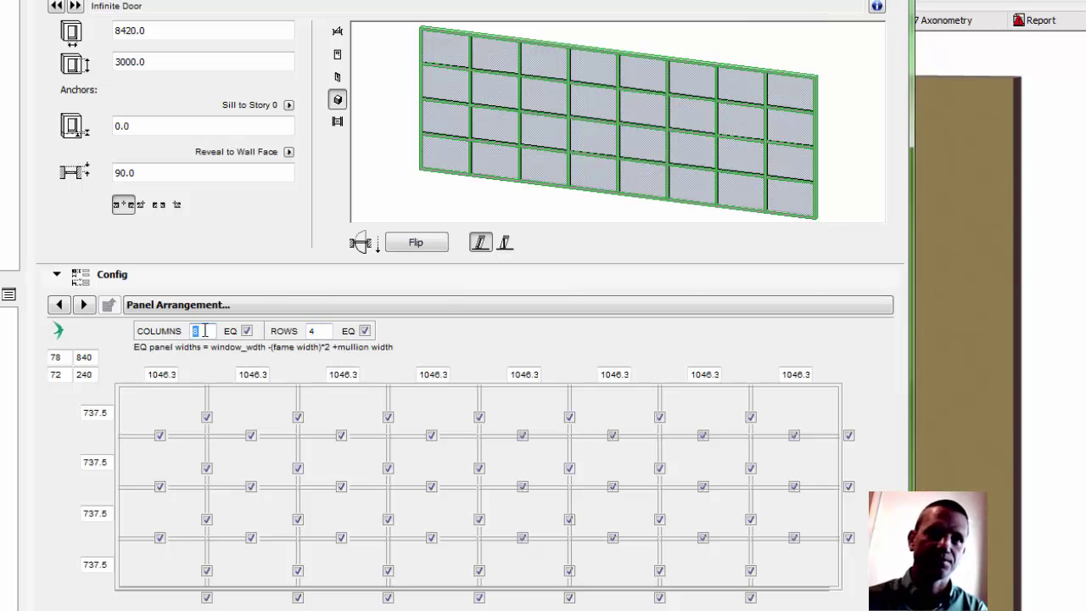
pyautogui.click(195, 331)
pyautogui.write('1')
pyautogui.click(320, 331)
# Set the column count to 88 and return it to 18
pyautogui.moveTo(199, 331); pyautogui.dragTo(192, 330)
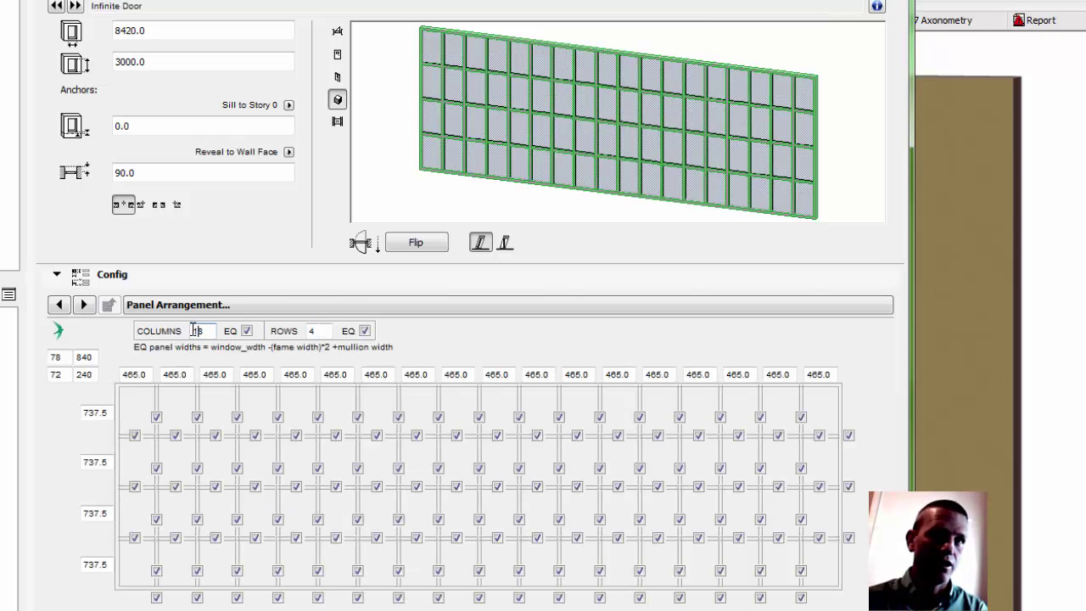
pyautogui.write('88')
pyautogui.press('Return')
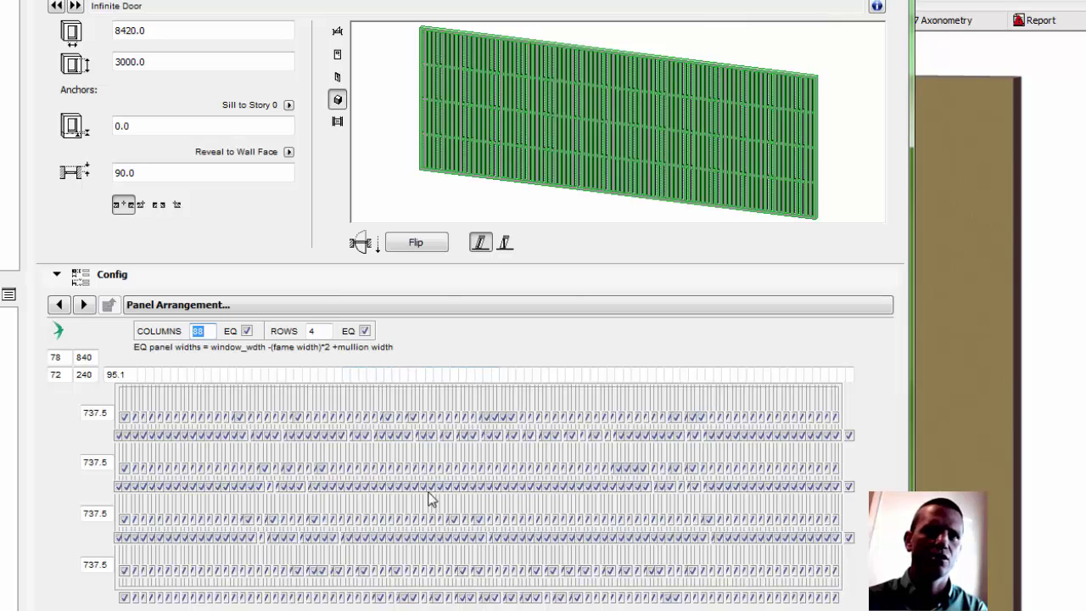
pyautogui.click(202, 329)
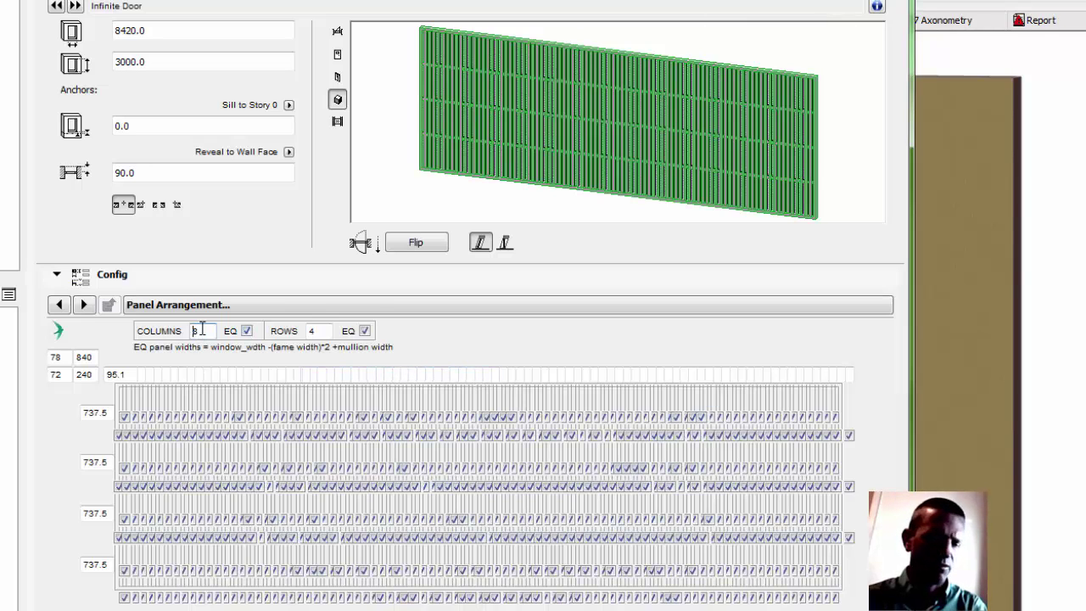
pyautogui.press('Return')
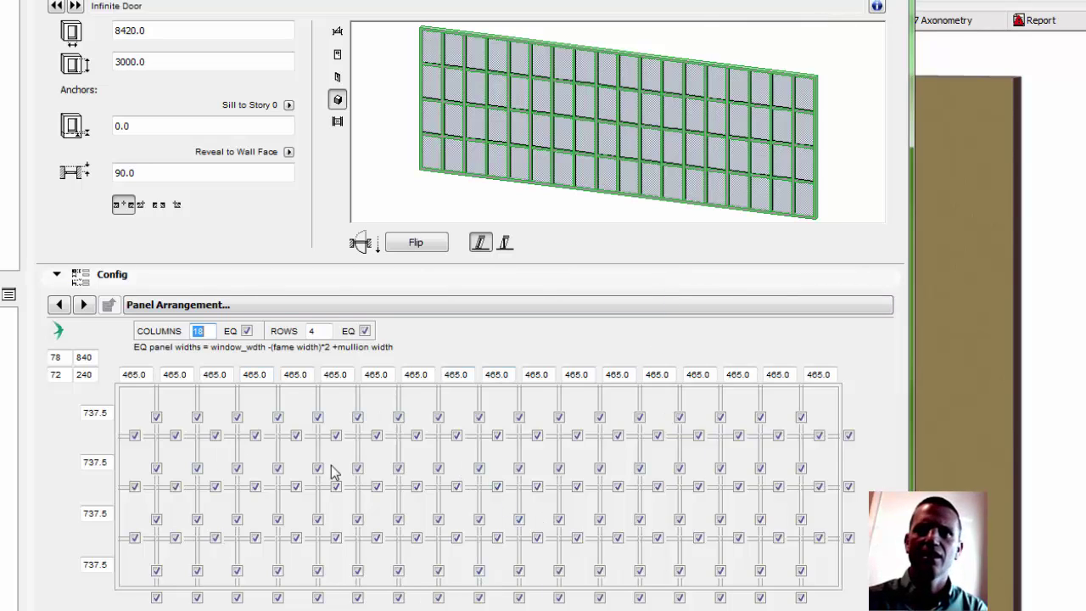
# Set the display height of the panel arrangement diagram to 340
pyautogui.click(76, 358)
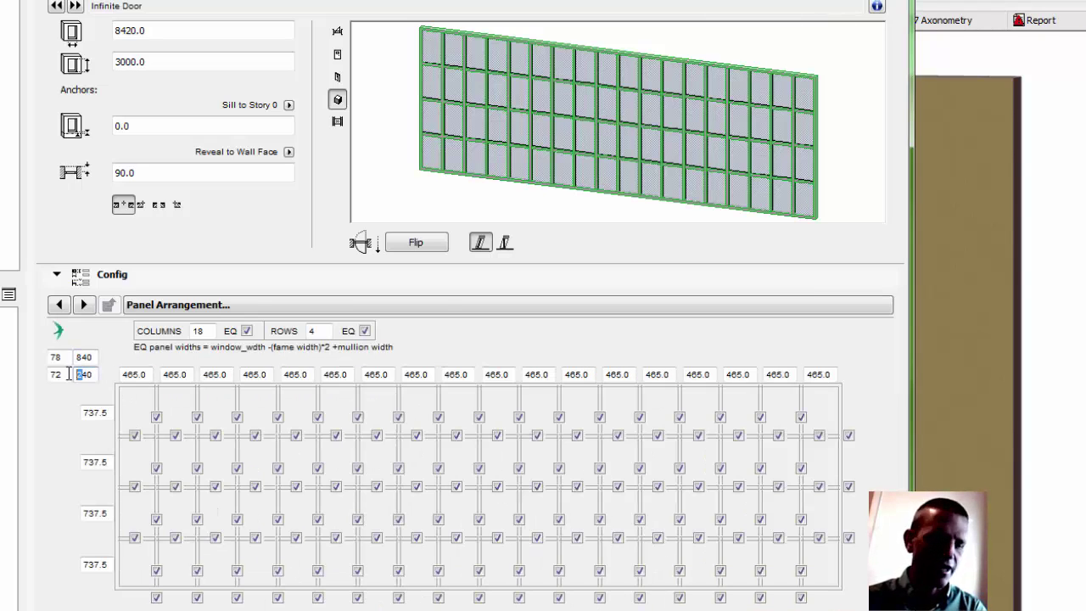
pyautogui.click(76, 375)
pyautogui.click(95, 358)
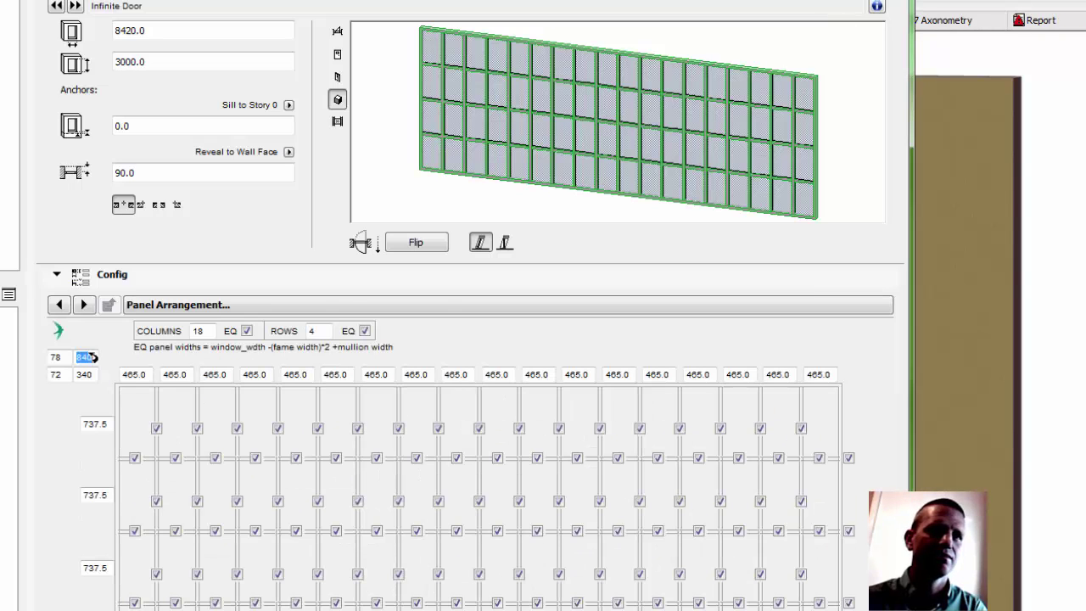
pyautogui.moveTo(63, 358); pyautogui.dragTo(45, 376)
pyautogui.click(40, 375)
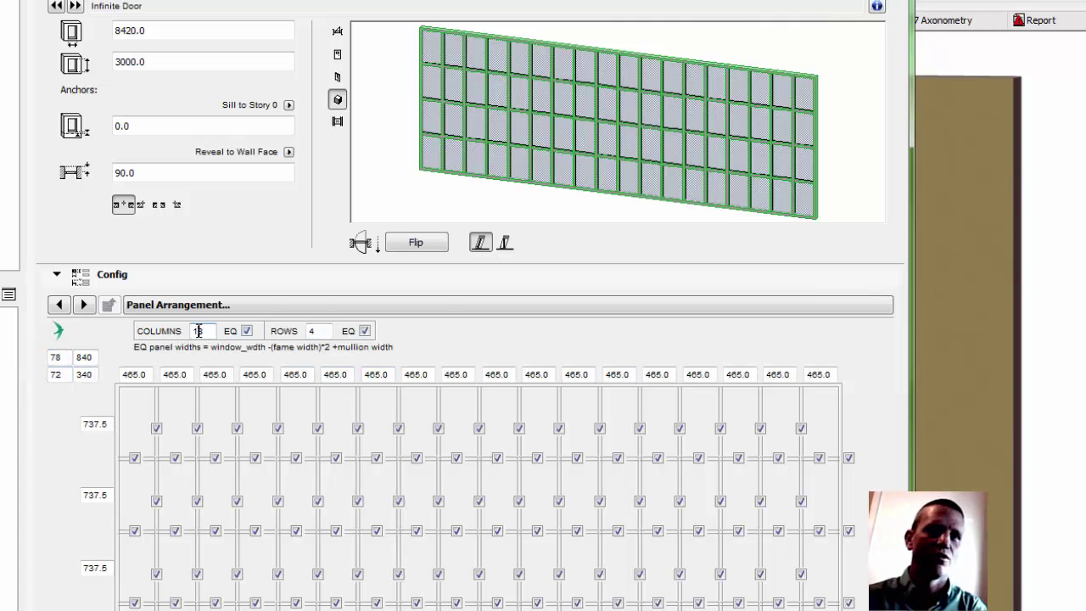
# Reduce the arrangement to 8 columns and resize its diagram to 640 wide and 240 high
pyautogui.press('BackSpace')
pyautogui.click(322, 331)
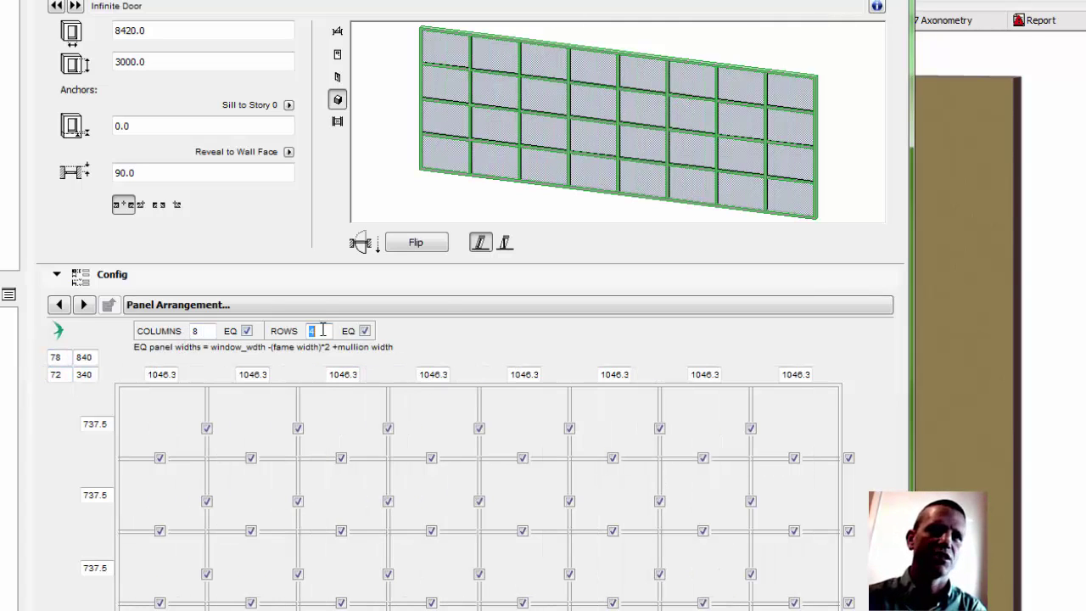
pyautogui.click(73, 357)
pyautogui.write('640')
pyautogui.press('Return')
pyautogui.click(84, 374)
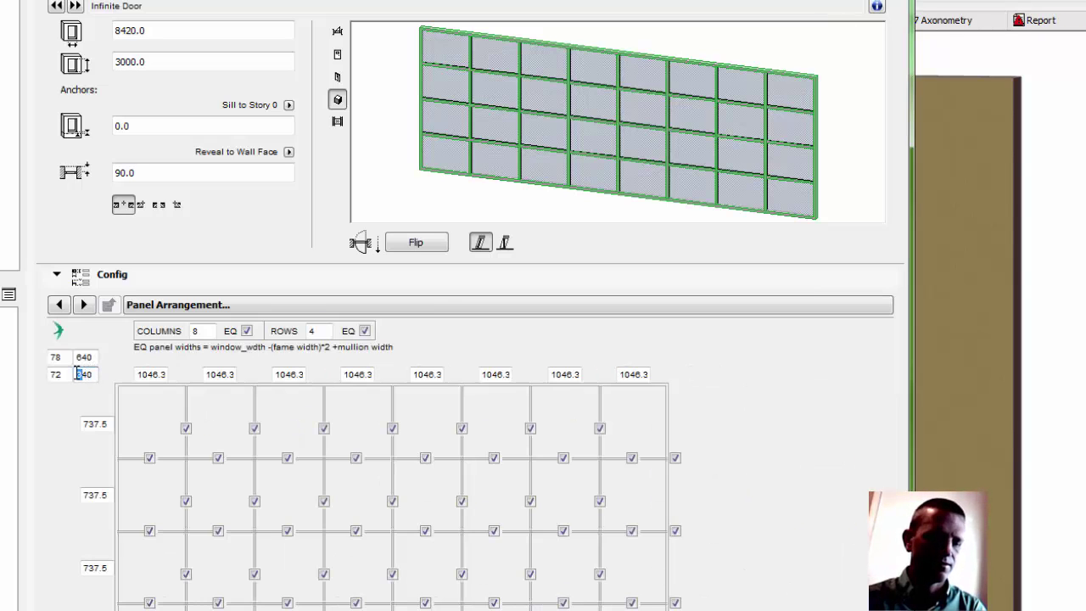
pyautogui.write('240')
pyautogui.press('Return')
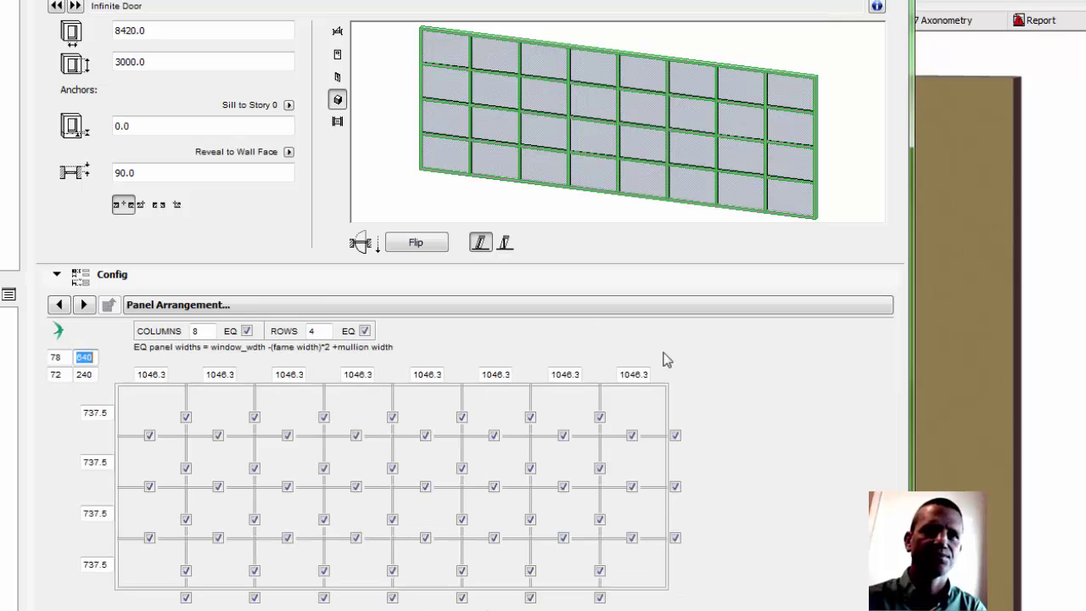
# Switch off every option along the grid's lower and right edges, and merge columns 2–3 of rows 2–3 into one panel
pyautogui.click(186, 598)
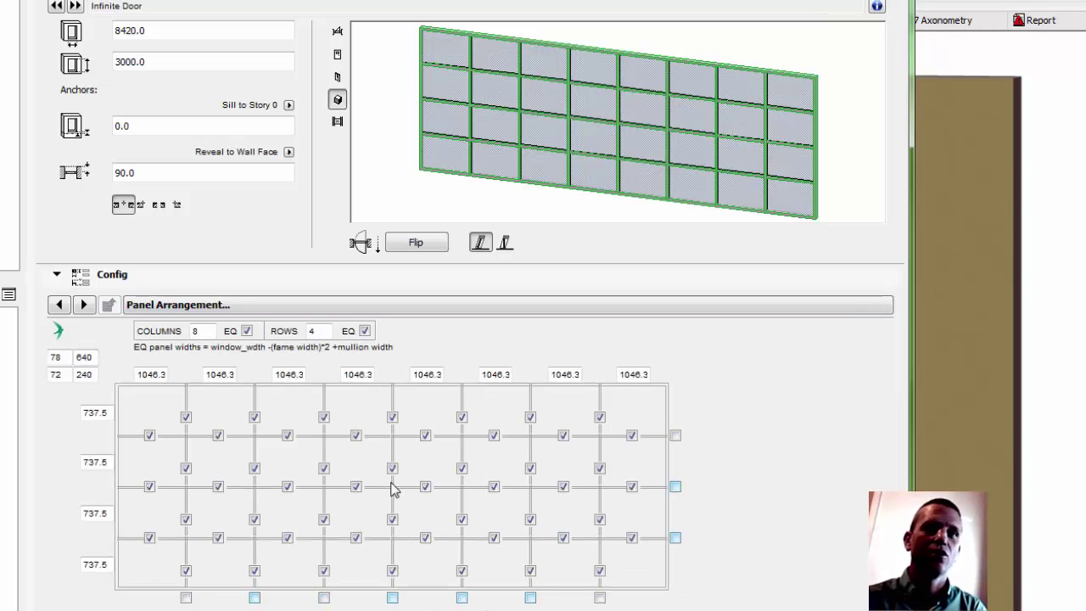
pyautogui.click(287, 486)
pyautogui.click(255, 469)
pyautogui.click(218, 486)
pyautogui.click(253, 517)
# Remove the mullion segments joining columns 4–7 of row 2 with columns 5–6 of row 3 to form one T-shaped panel
pyautogui.click(392, 469)
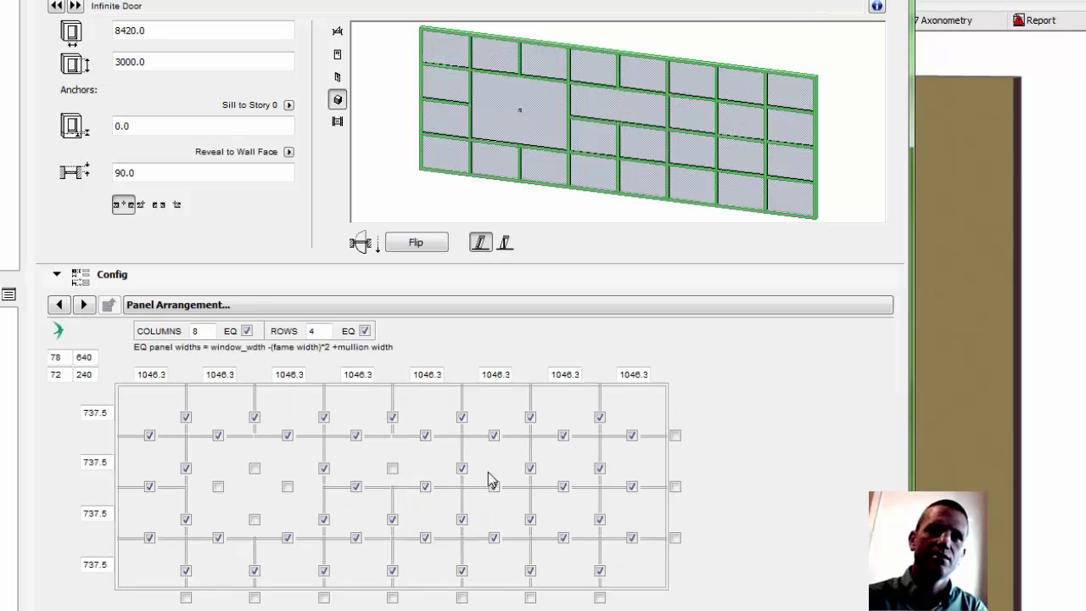
pyautogui.click(461, 469)
pyautogui.click(530, 468)
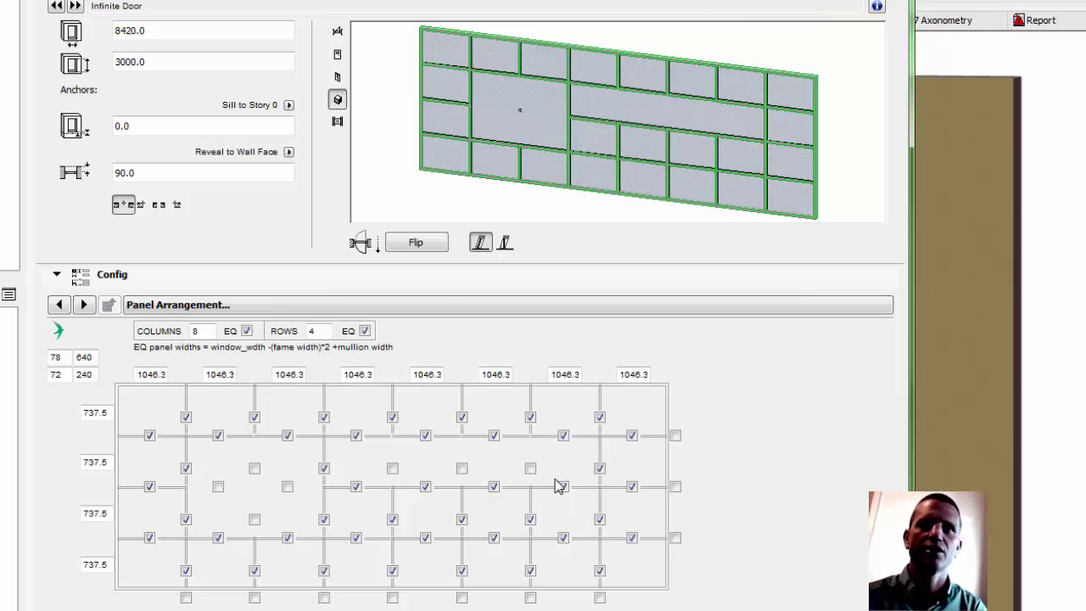
pyautogui.click(494, 486)
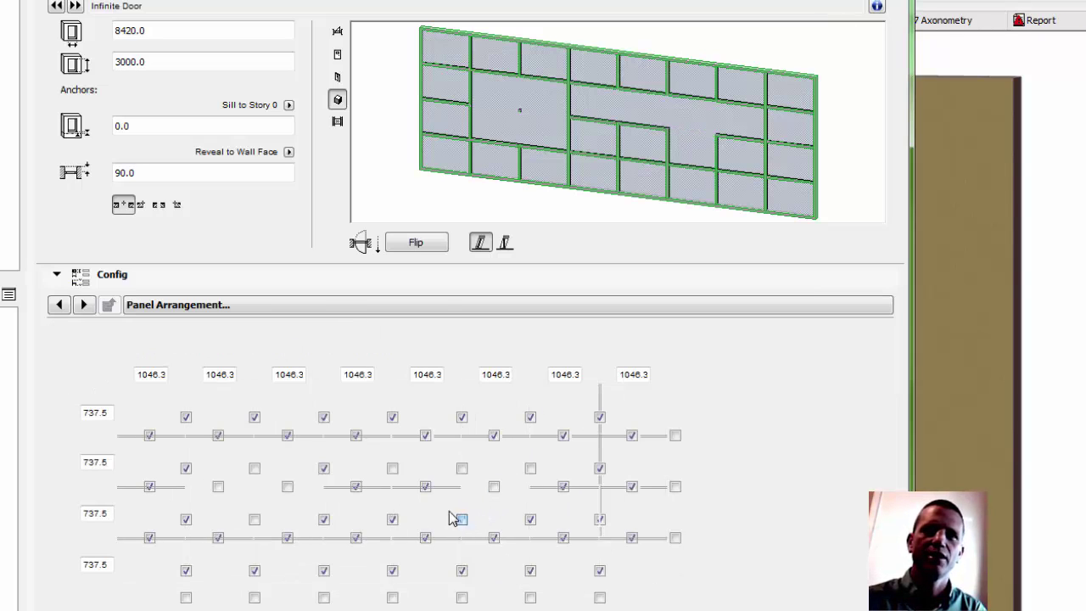
pyautogui.click(425, 486)
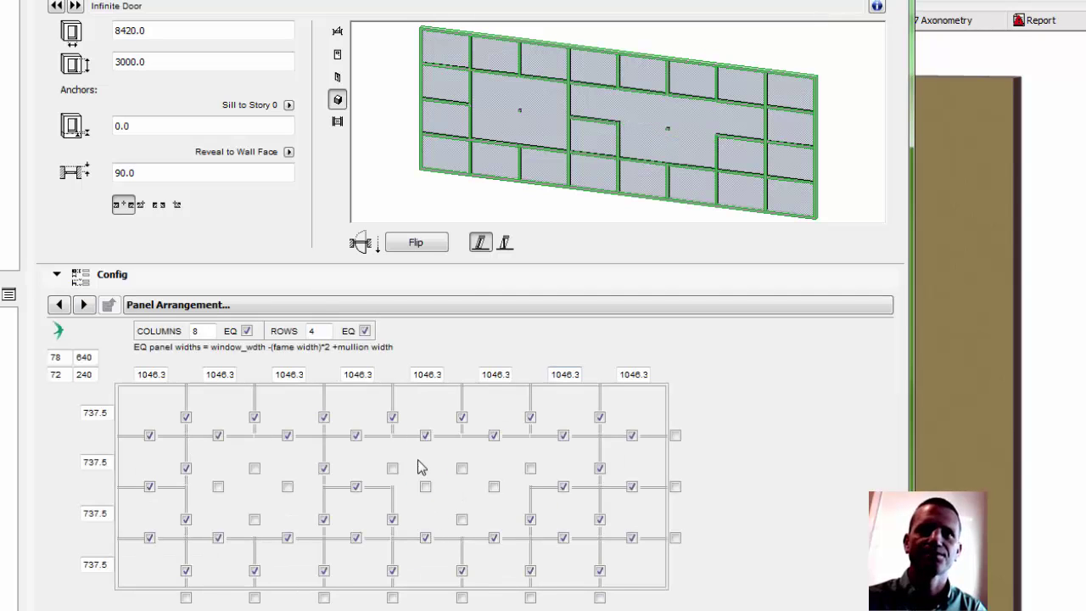
# Turn off equal sizing for columns and rows, and set the first two column widths to 700 and 500
pyautogui.click(247, 331)
pyautogui.click(365, 331)
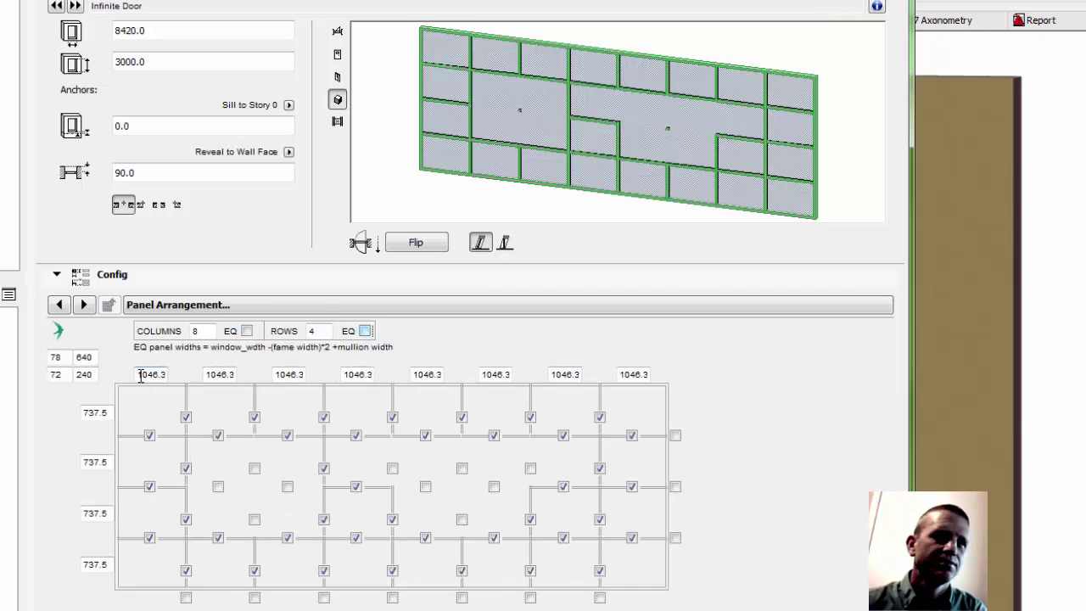
pyautogui.click(140, 376)
pyautogui.write('700')
pyautogui.click(201, 380)
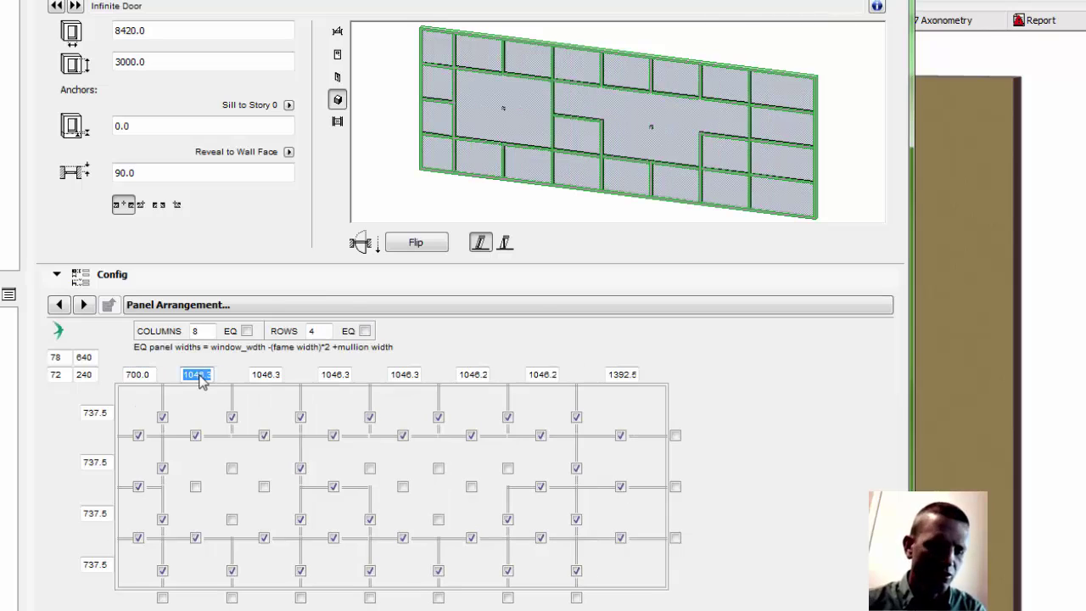
pyautogui.write('500')
pyautogui.click(253, 377)
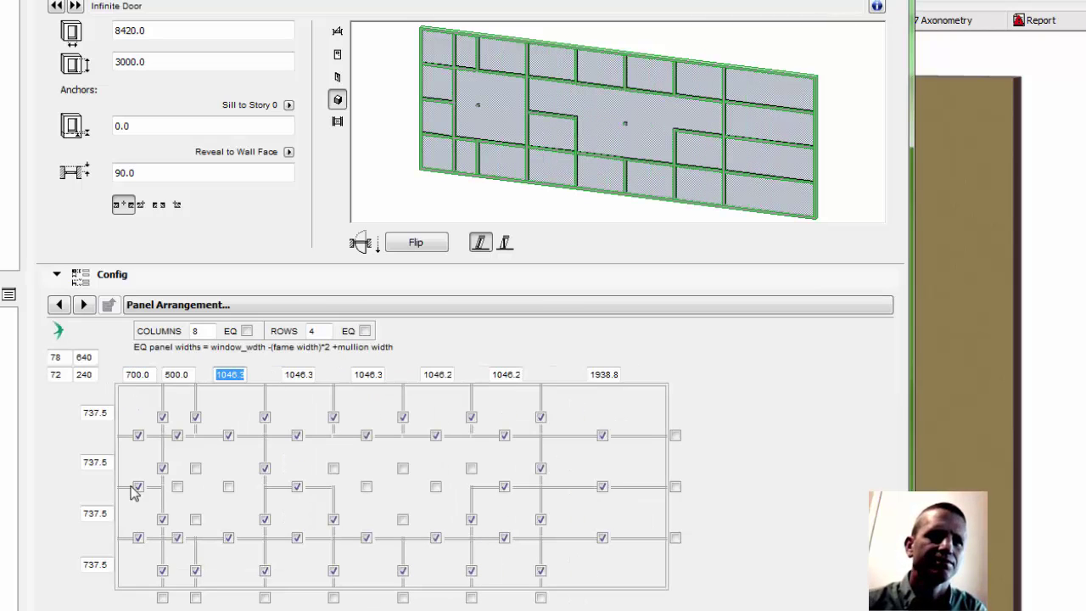
# Set the height of the bottom panel row to 600
pyautogui.click(109, 563)
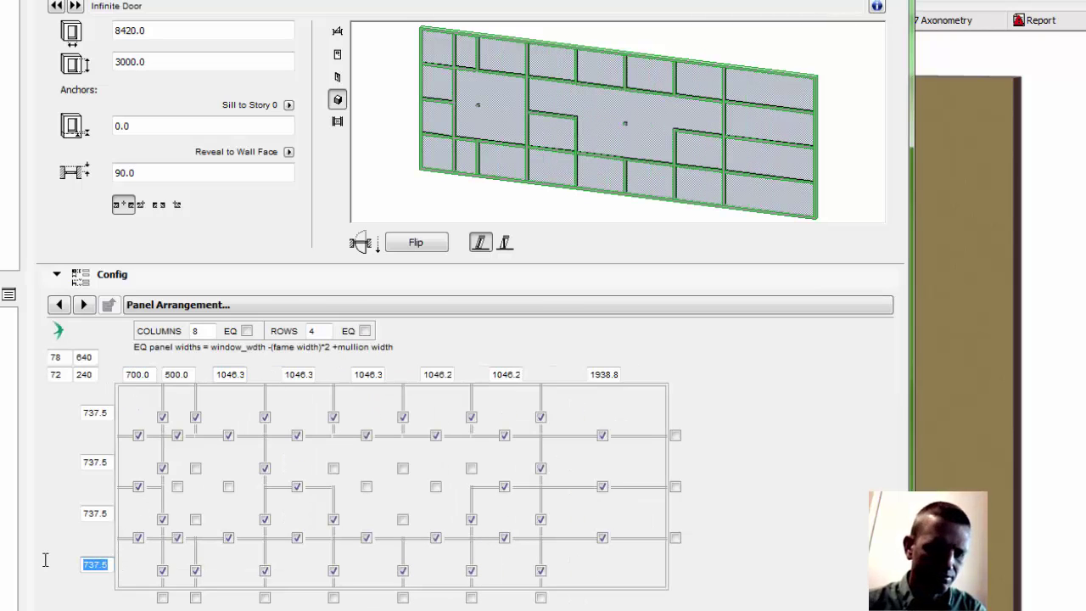
pyautogui.write('600')
pyautogui.click(101, 517)
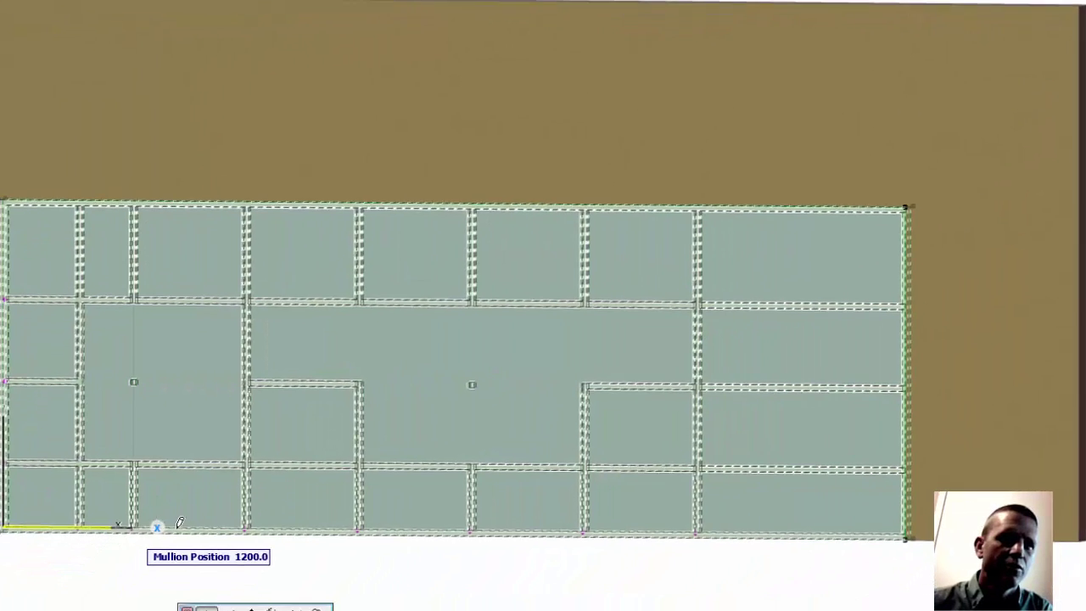
# In the 3D view, move the mullions to make the second column about 1029, the third about 821 and the bottom row about 966
pyautogui.moveTo(158, 523); pyautogui.dragTo(311, 489)
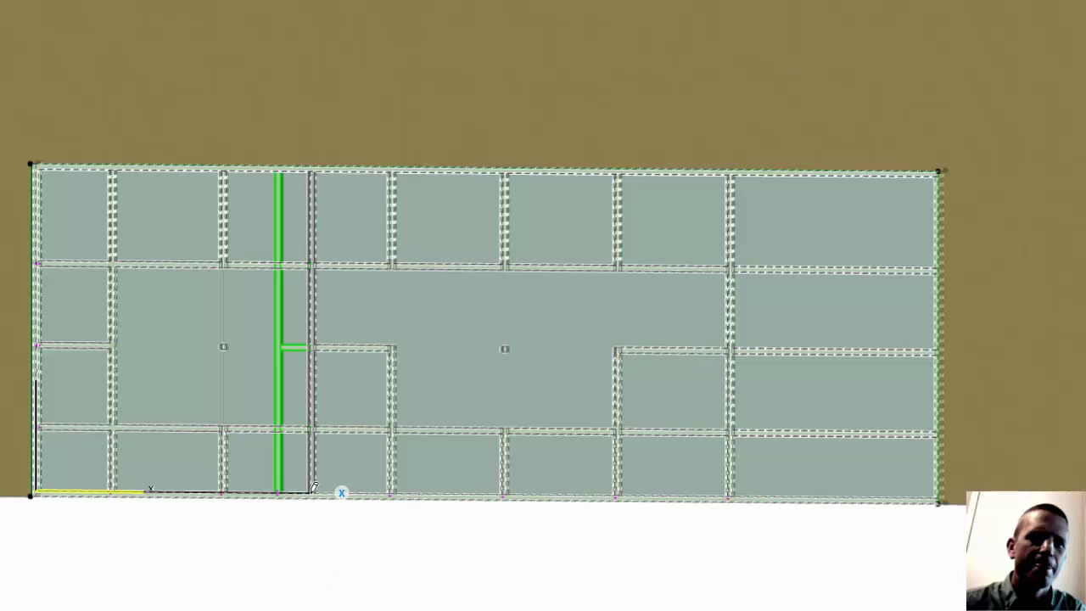
pyautogui.click(40, 430)
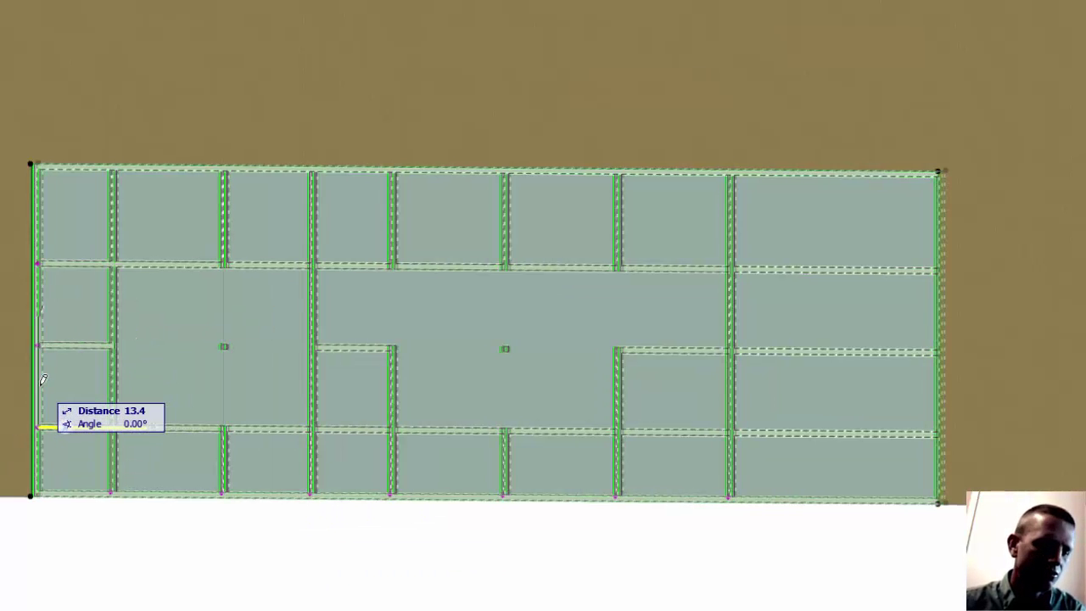
pyautogui.press('Escape')
pyautogui.click(36, 426)
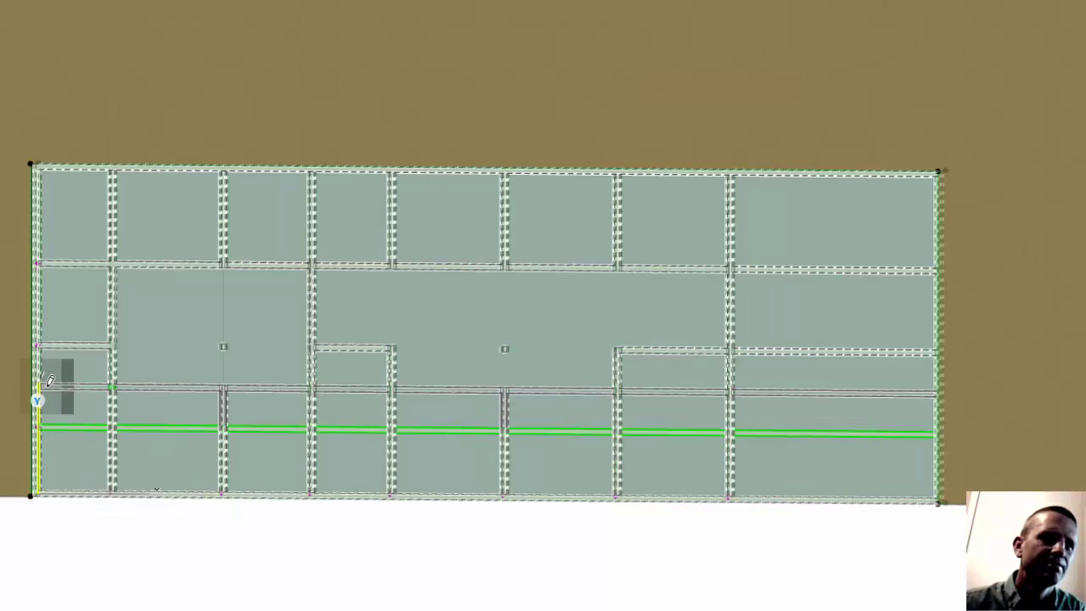
pyautogui.click(38, 388)
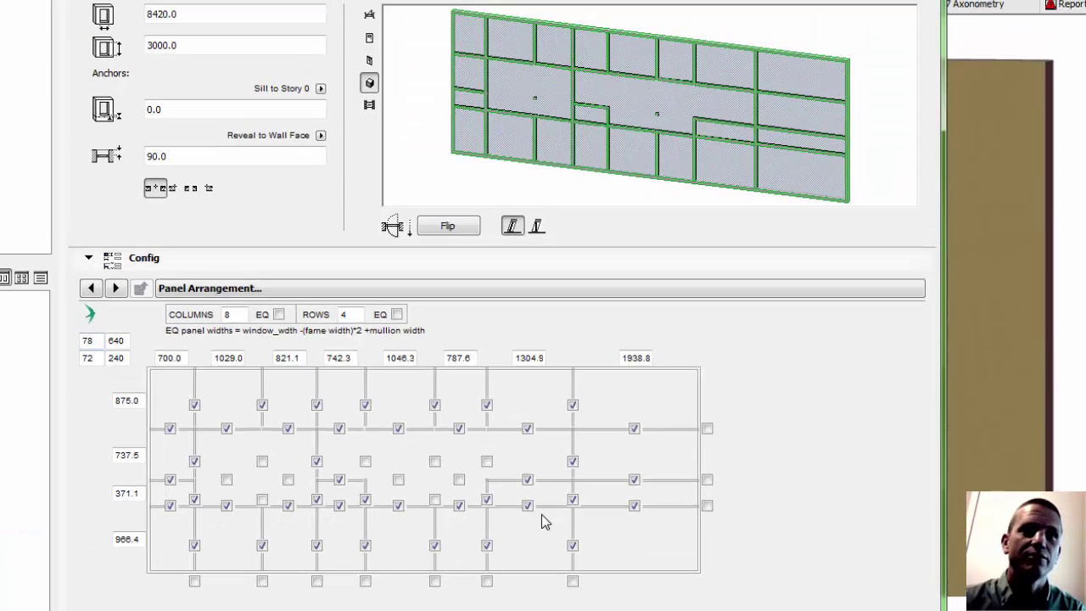
# In the Intersections settings, make all mullion intersections the same, using the four-dot corner type
pyautogui.click(117, 289)
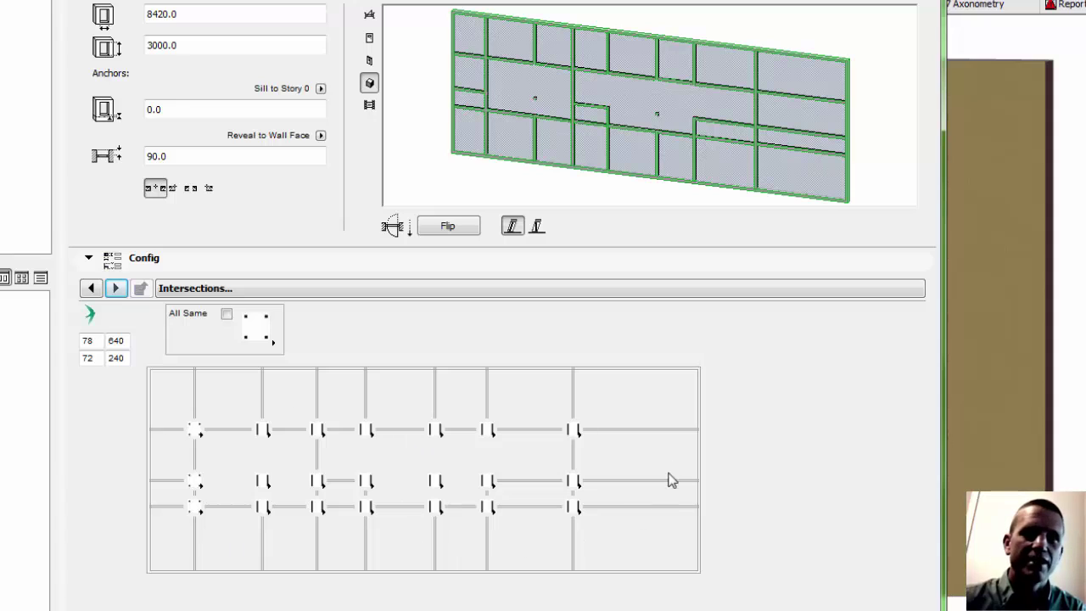
pyautogui.click(91, 287)
pyautogui.click(116, 287)
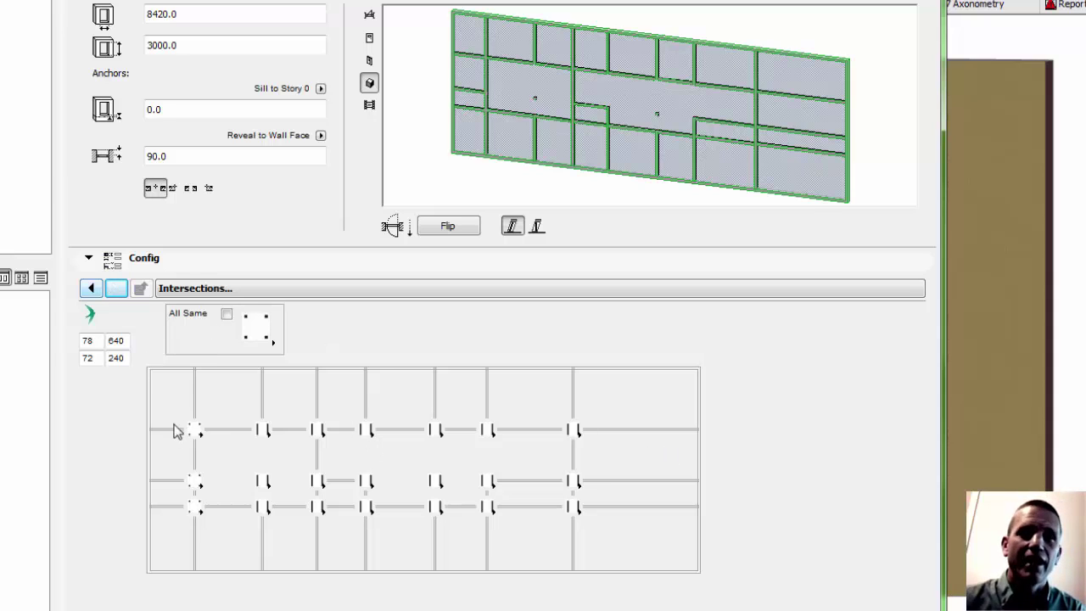
pyautogui.click(226, 315)
pyautogui.click(264, 332)
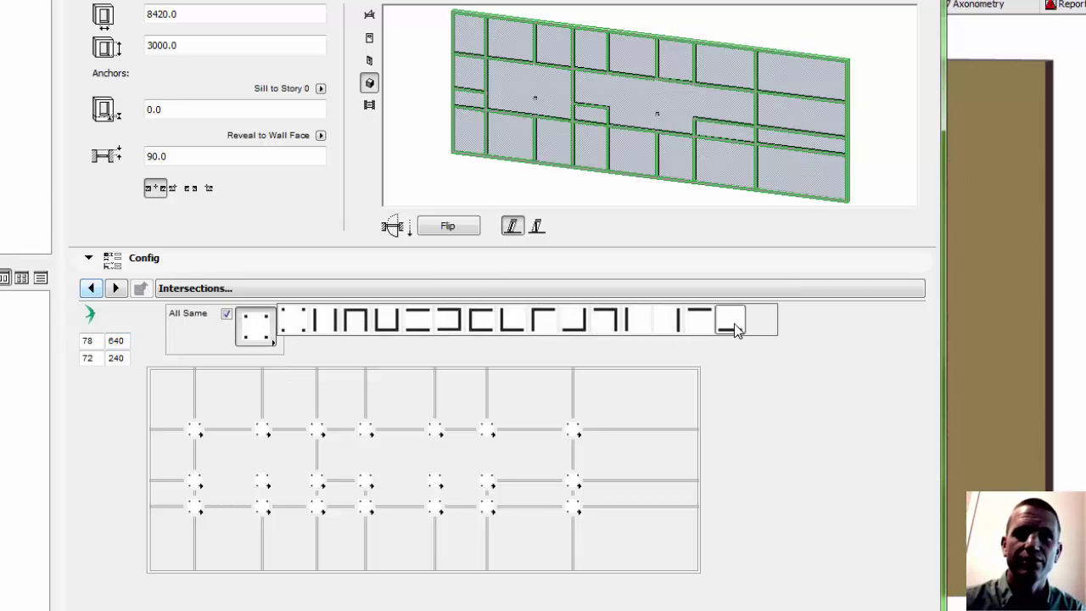
pyautogui.click(367, 350)
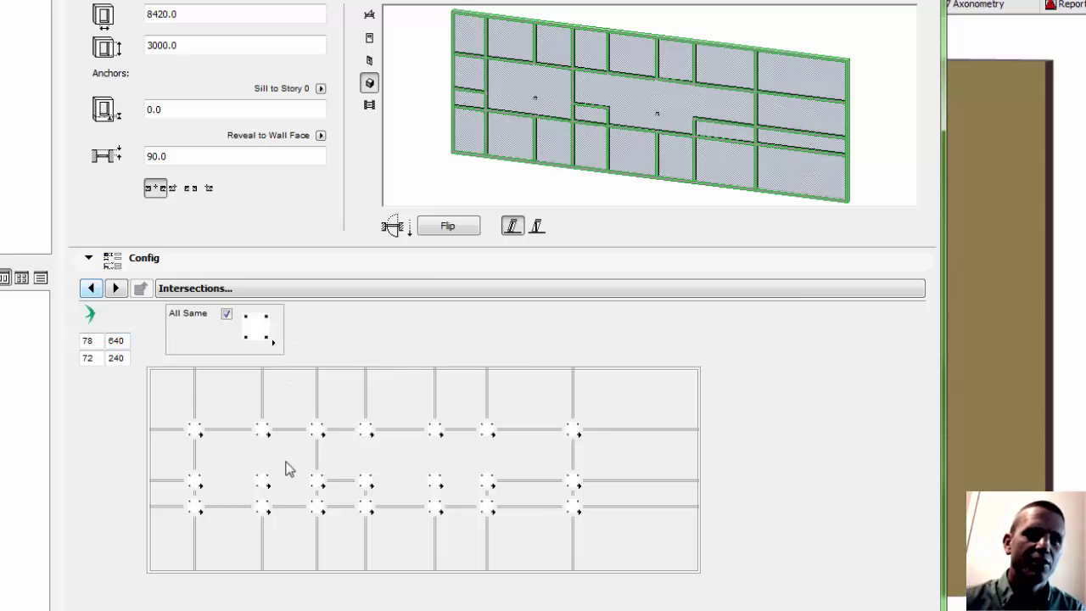
# Allow individual intersection types and set the two middle-row intersections inside the merged panels to the blank type
pyautogui.click(226, 313)
pyautogui.click(263, 480)
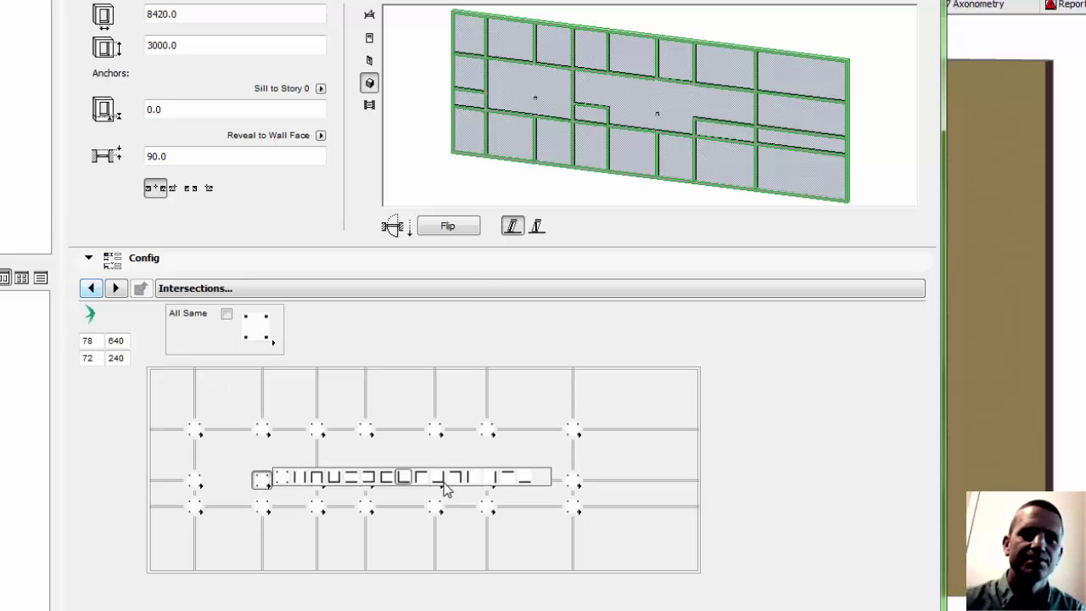
pyautogui.click(535, 480)
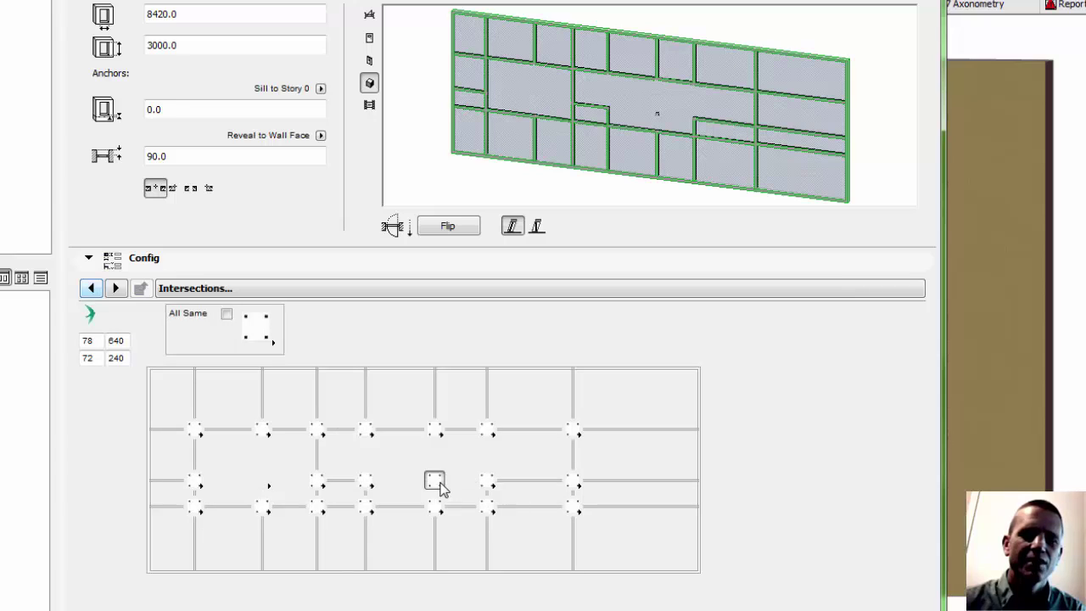
pyautogui.click(436, 480)
pyautogui.click(701, 480)
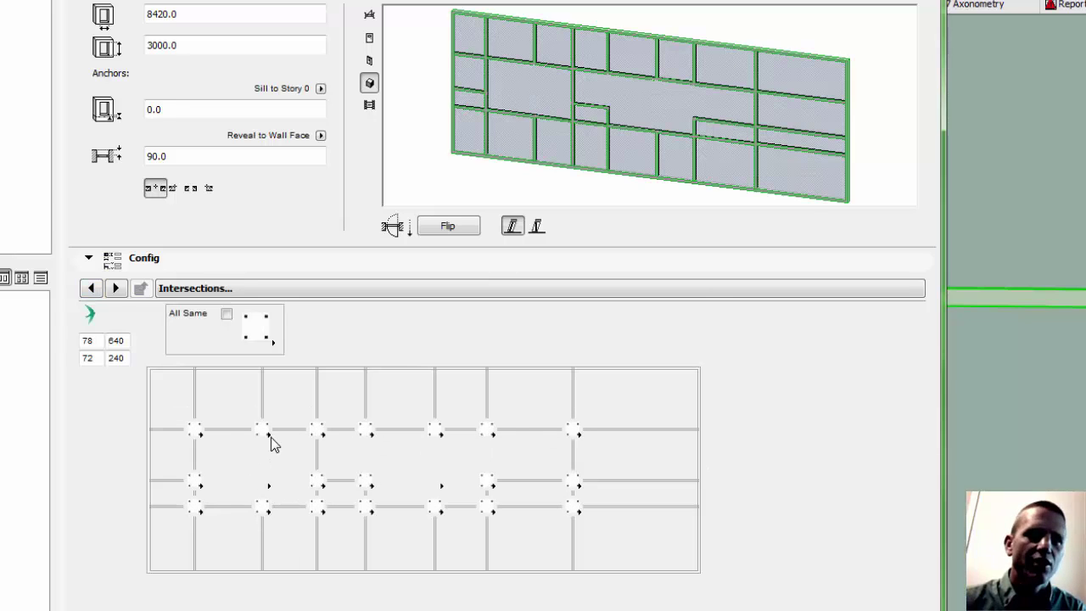
# Set the second mullion's upper-row intersection to the bottom-line type, and the second and fifth mullions' lowest-row intersections to the top-line type
pyautogui.click(263, 430)
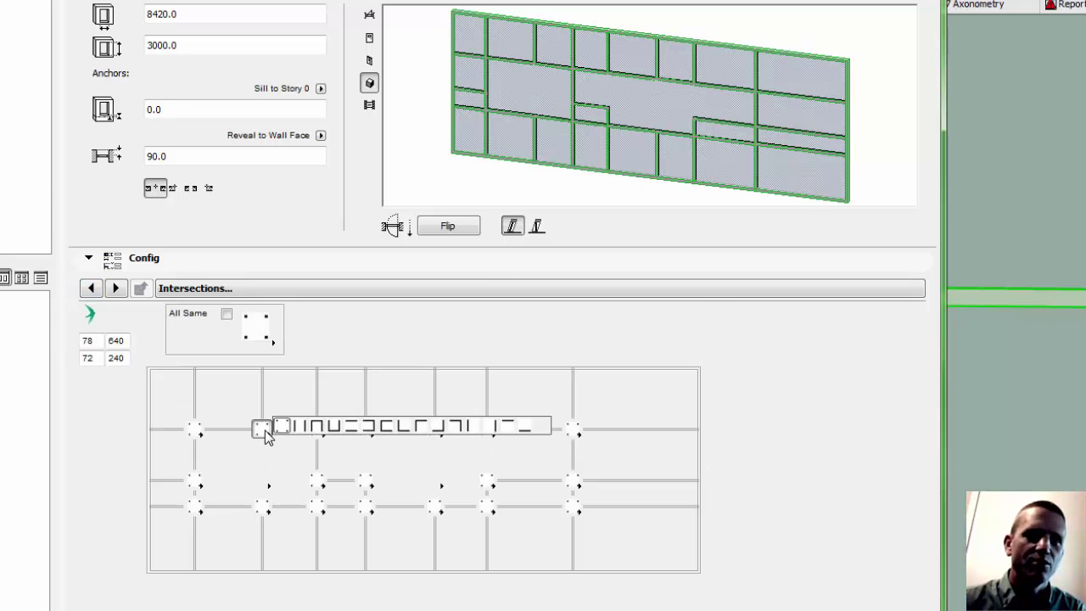
pyautogui.click(525, 430)
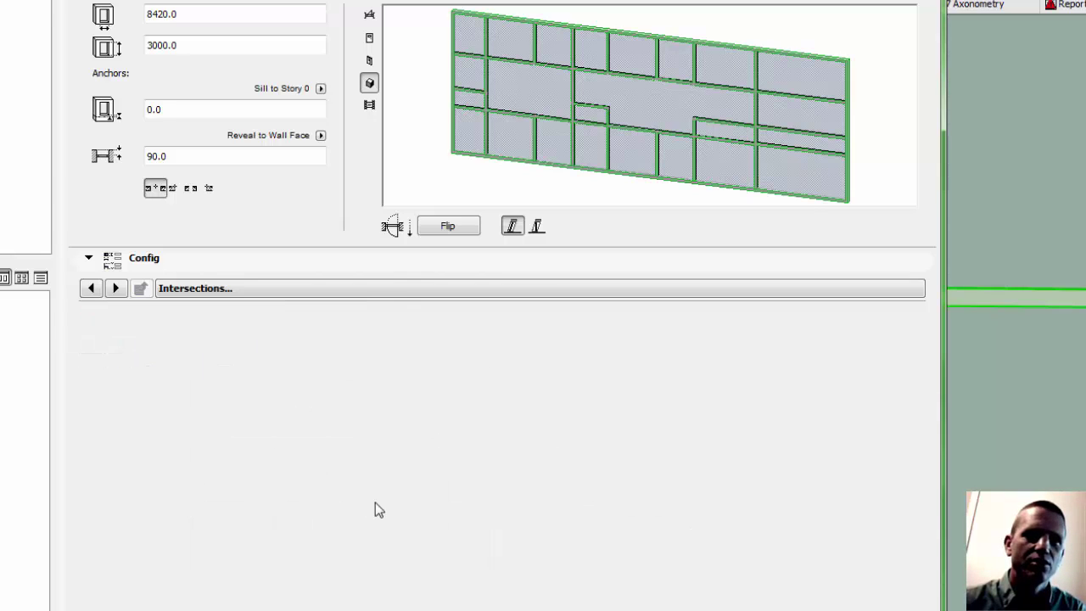
pyautogui.click(264, 509)
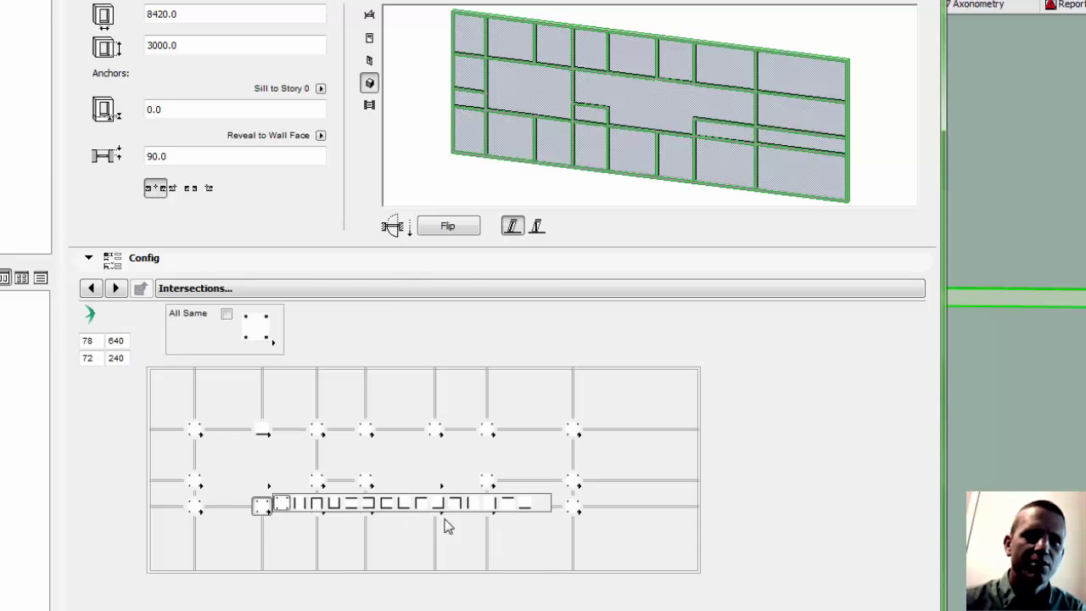
pyautogui.click(502, 508)
pyautogui.click(435, 508)
pyautogui.click(676, 505)
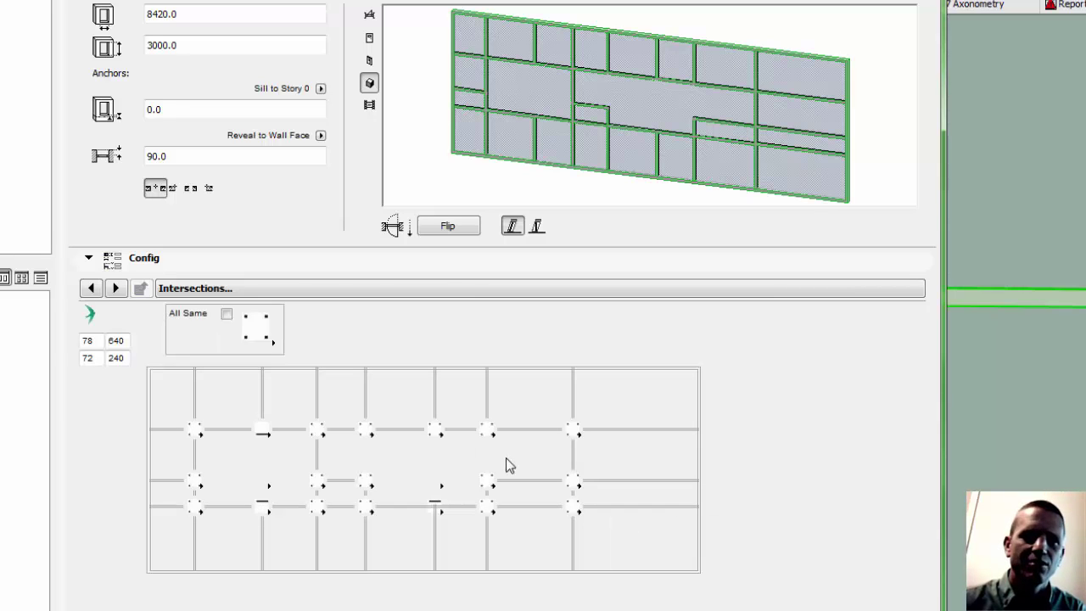
# Set the upper-row intersections of the fifth, fourth and sixth mullions to the bottom-line type
pyautogui.click(435, 429)
pyautogui.click(699, 428)
pyautogui.click(364, 430)
pyautogui.click(632, 427)
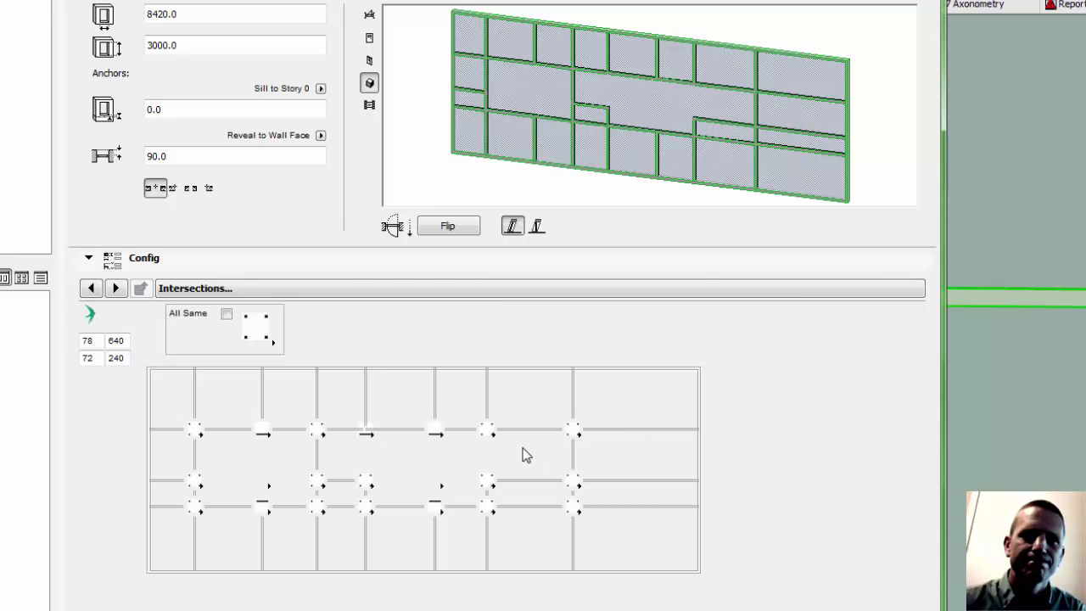
pyautogui.click(486, 430)
pyautogui.click(750, 427)
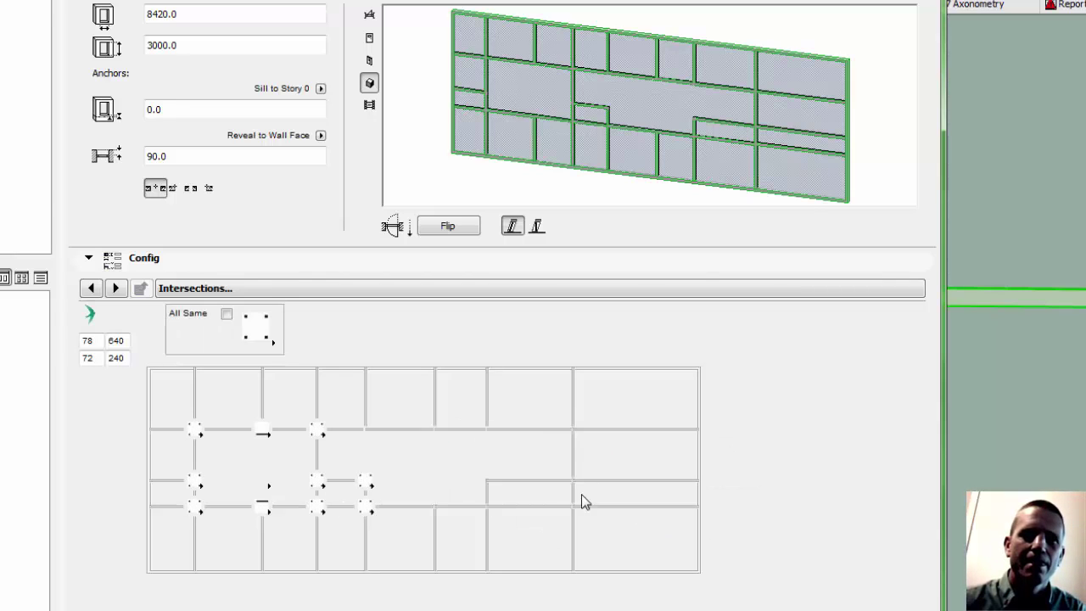
# In the middle row, set the sixth mullion's intersection to the top-left corner type and the fourth mullion's to the top-right corner type
pyautogui.click(486, 484)
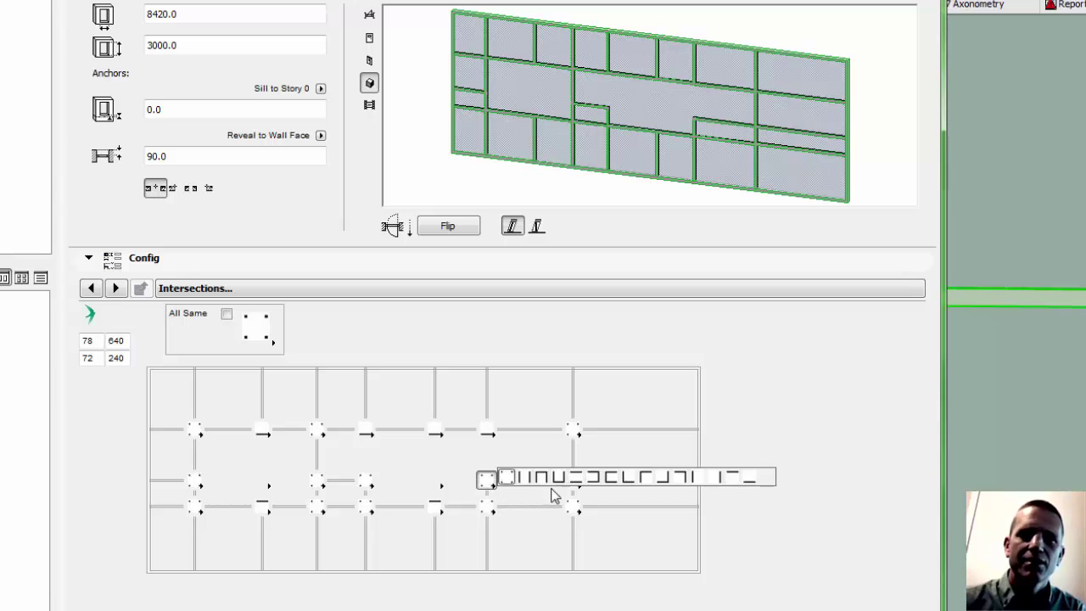
pyautogui.click(658, 478)
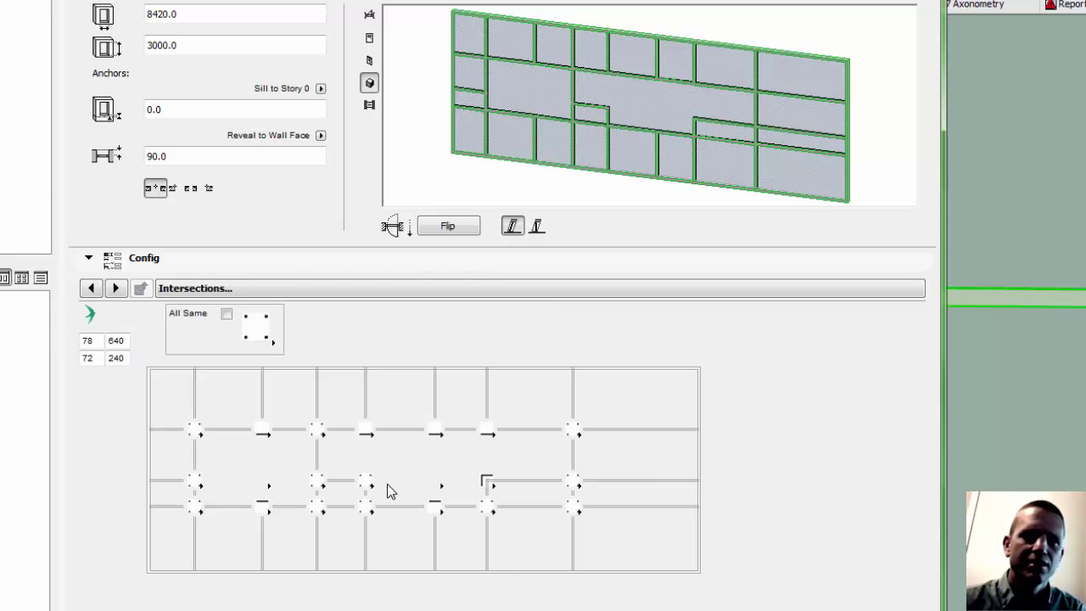
pyautogui.click(365, 482)
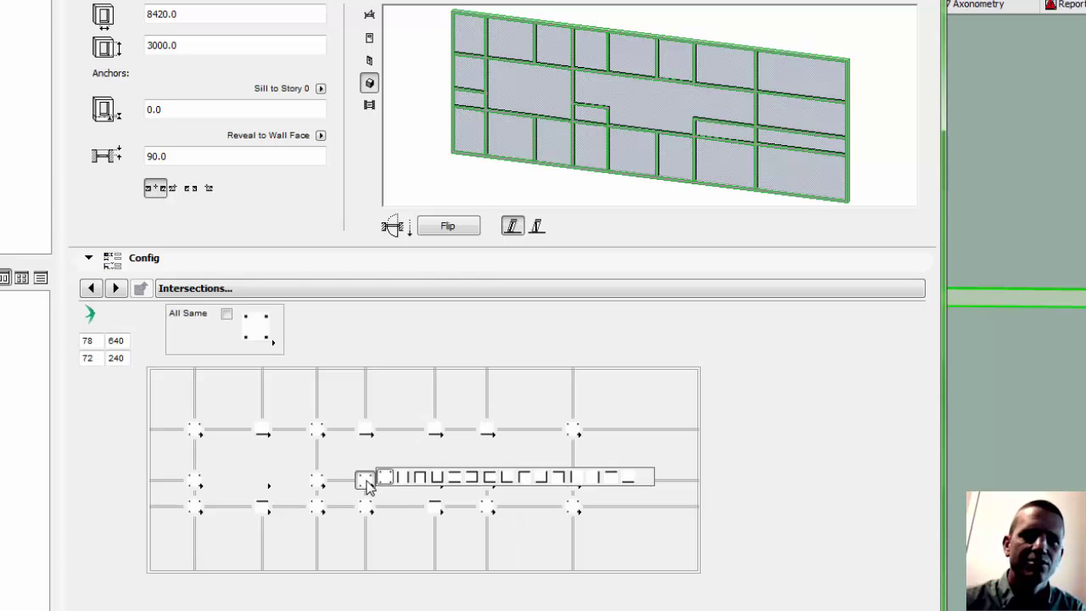
pyautogui.click(560, 479)
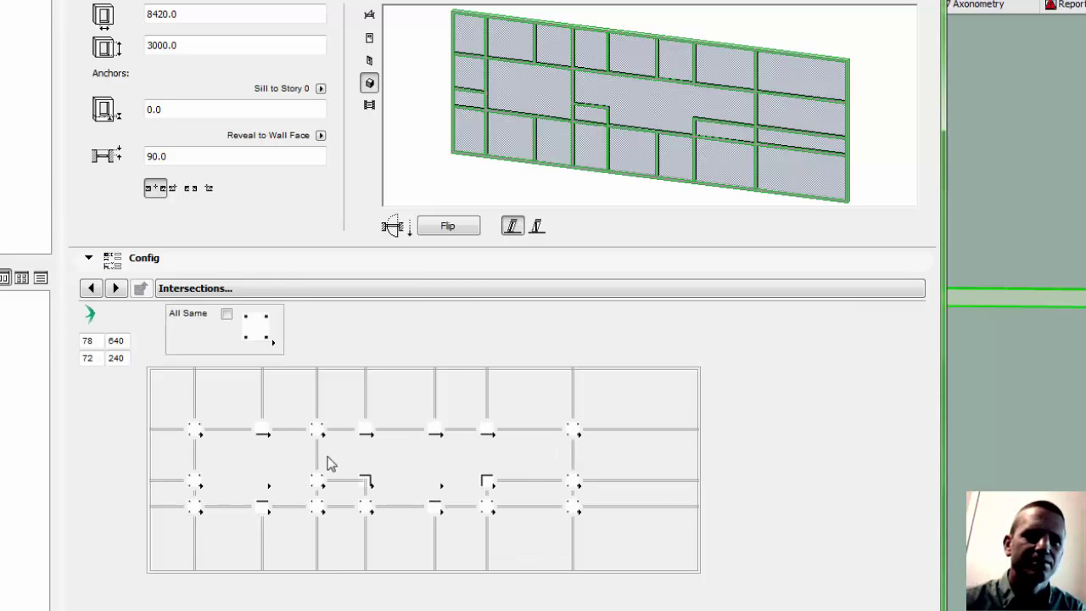
# In the middle row, give the first mullion's intersection a right-side vertical line and the third's a left-side vertical line, and apply the settings
pyautogui.click(195, 481)
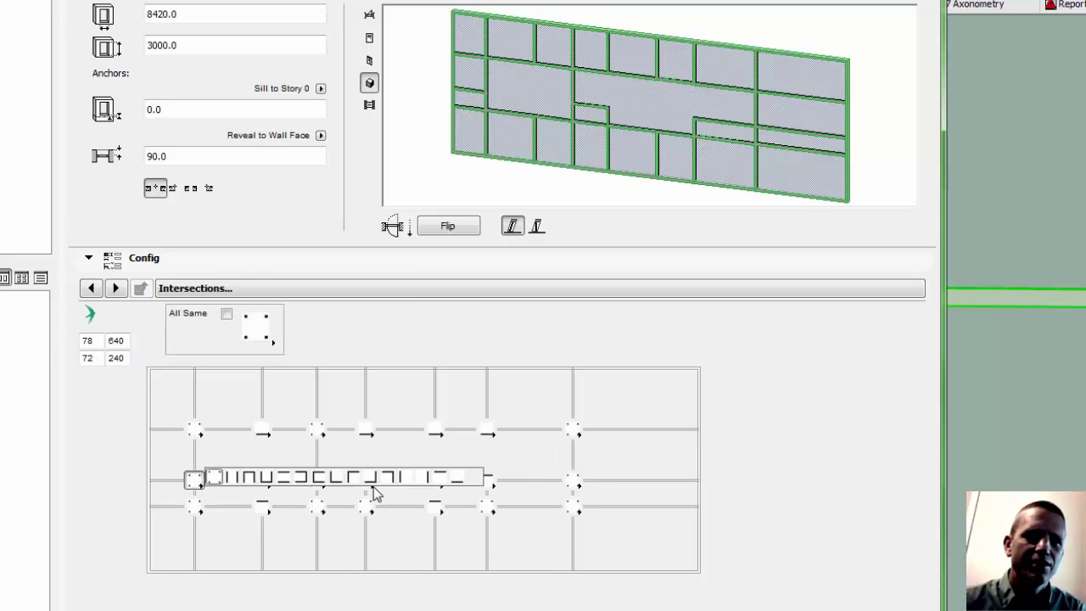
pyautogui.click(424, 478)
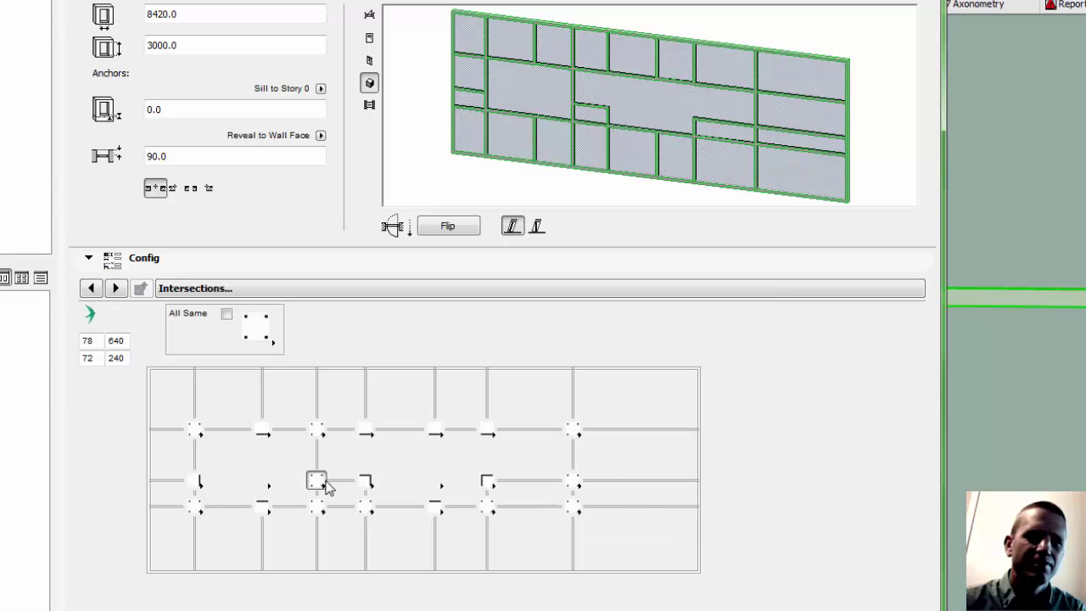
pyautogui.click(317, 482)
pyautogui.click(527, 478)
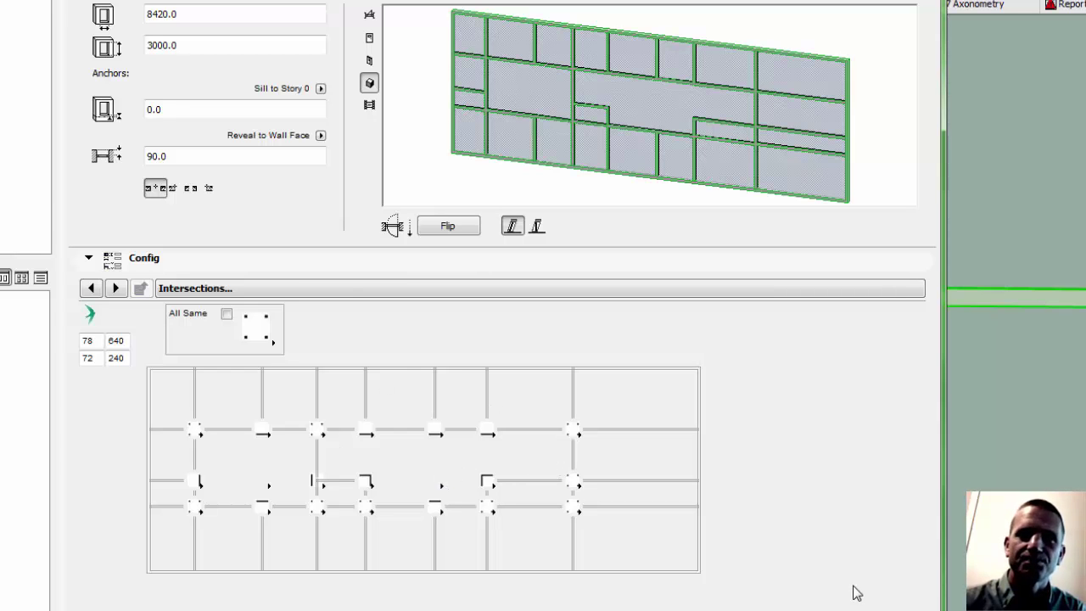
pyautogui.press('Return')
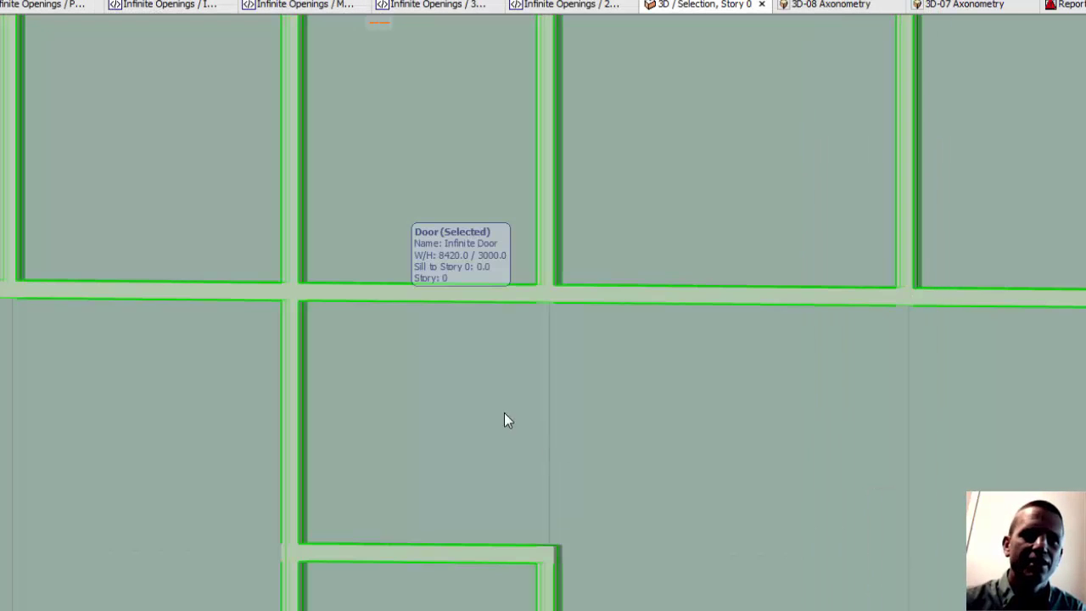
# Check the mullion joints in 3D, and set the third mullion's upper-row intersection to the two-vertical-line type
pyautogui.scroll(3, 572, 565)
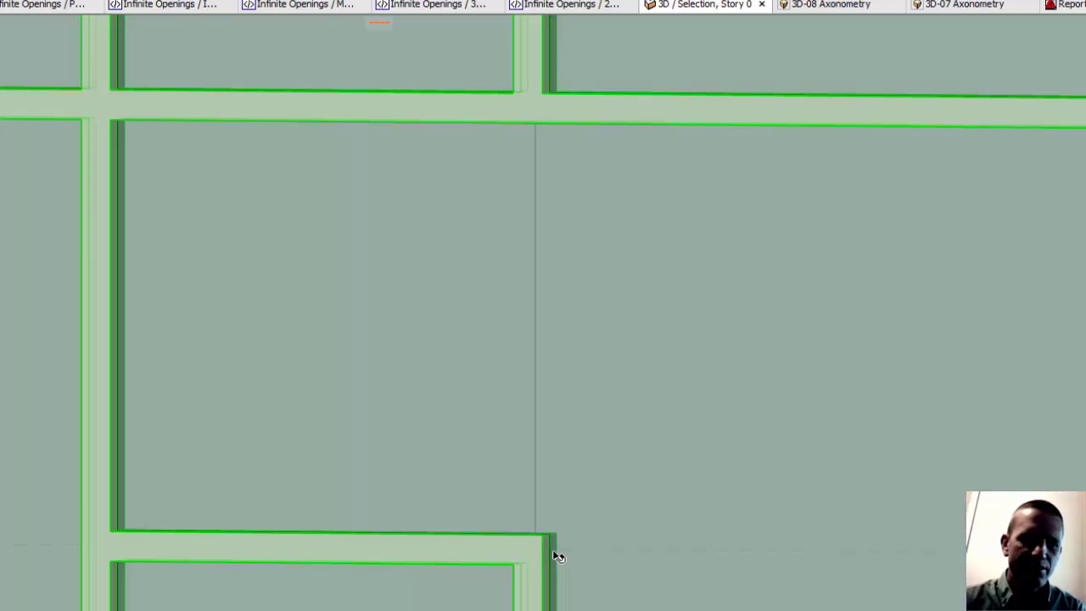
pyautogui.moveTo(521, 572); pyautogui.dragTo(642, 563, button='middle')
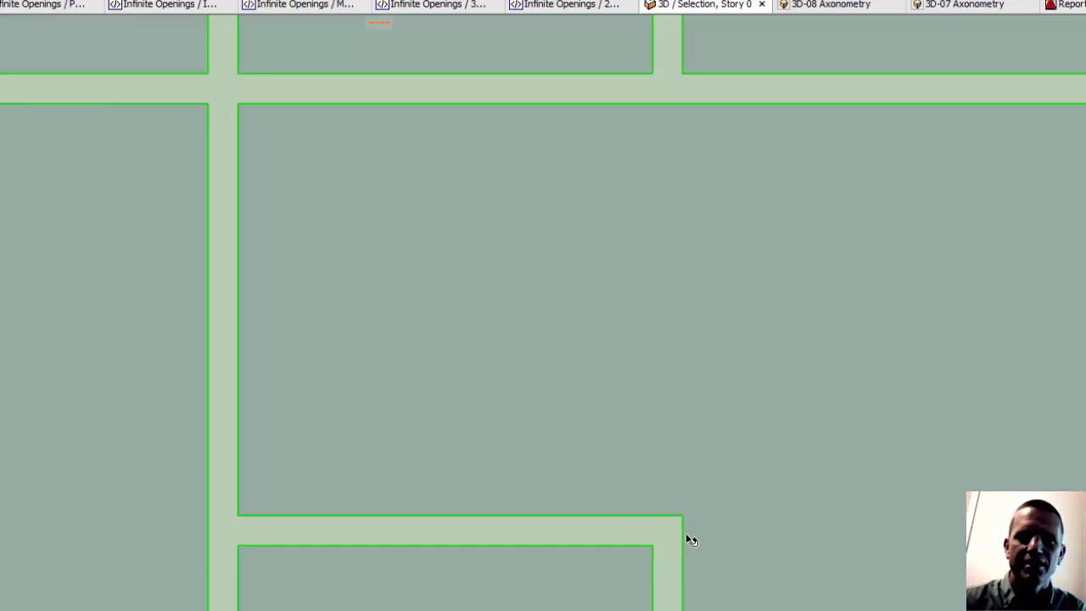
pyautogui.scroll(-1, 585, 509)
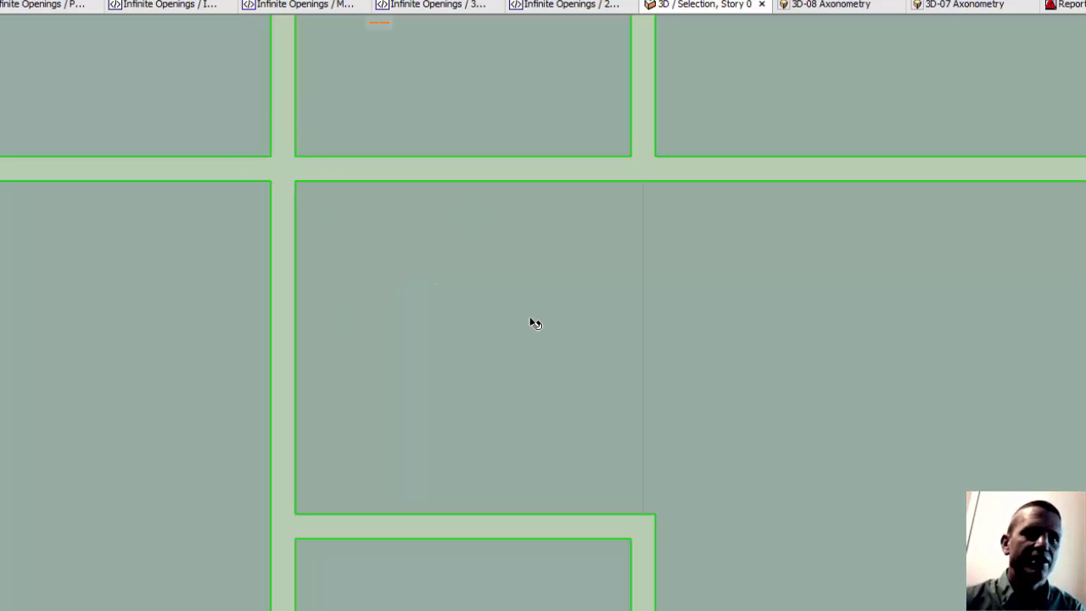
pyautogui.hotkey('ctrl', 't')
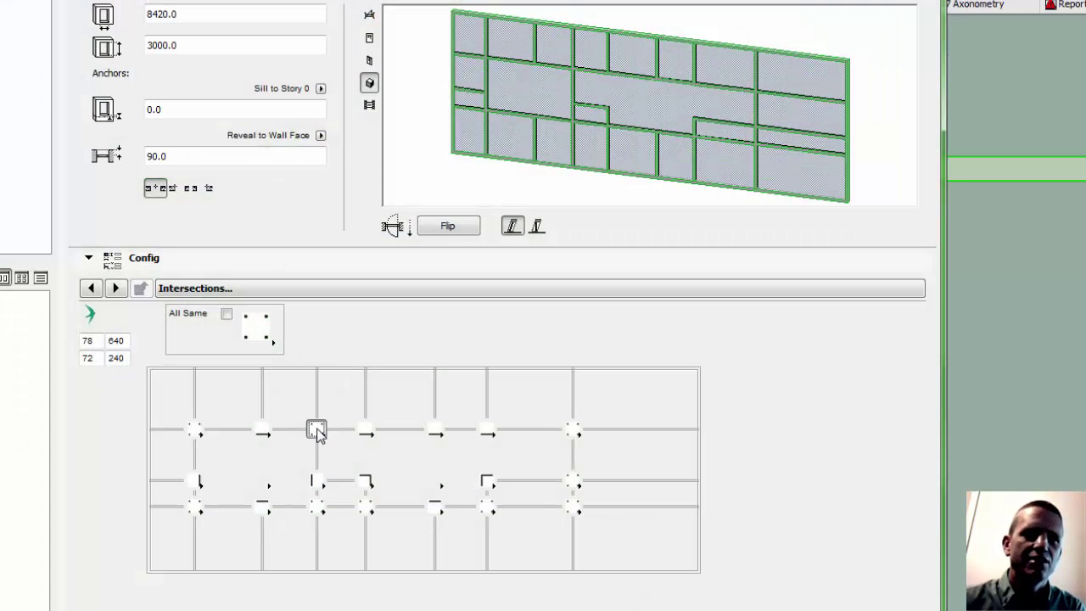
pyautogui.click(317, 429)
pyautogui.click(354, 427)
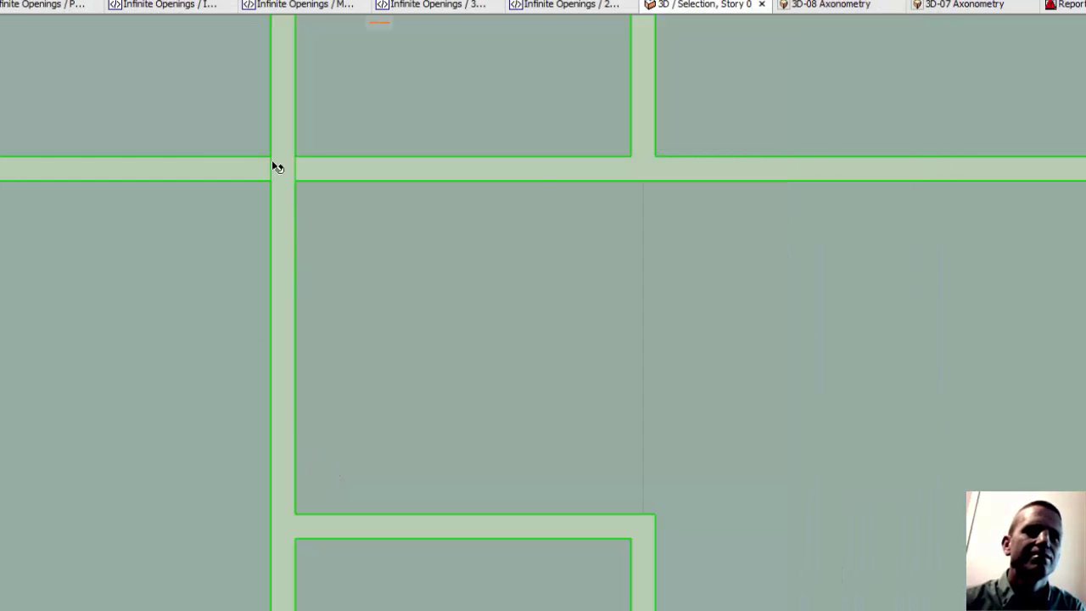
pyautogui.press('Escape')
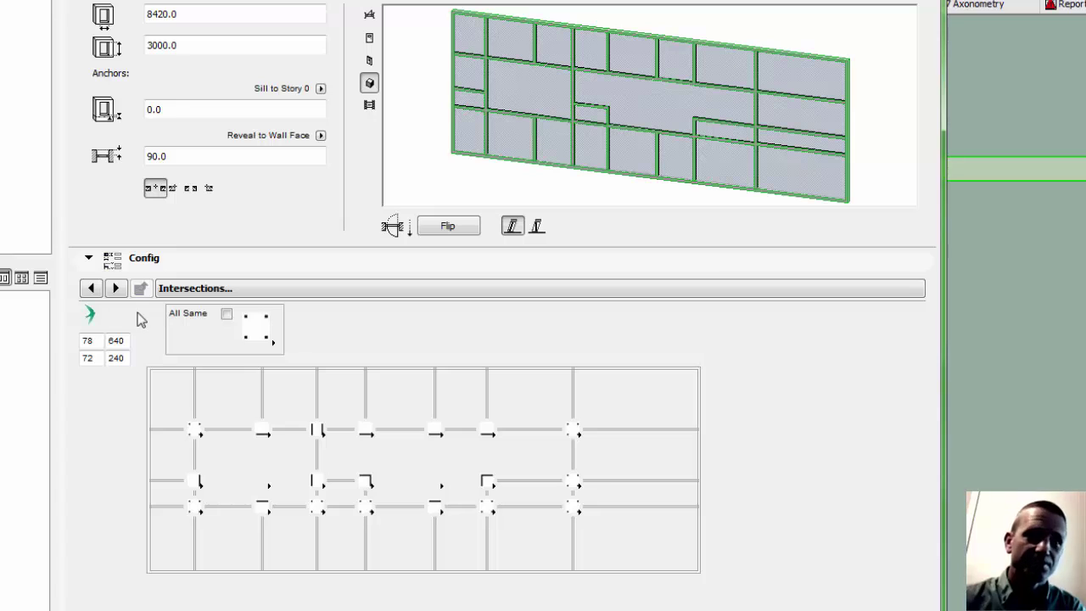
# In the Glass settings, allow individual materials and set the first column's lower three panels, bottom up, to Paint - Forest Green, Cadmium Yellow and Anthracite
pyautogui.click(118, 288)
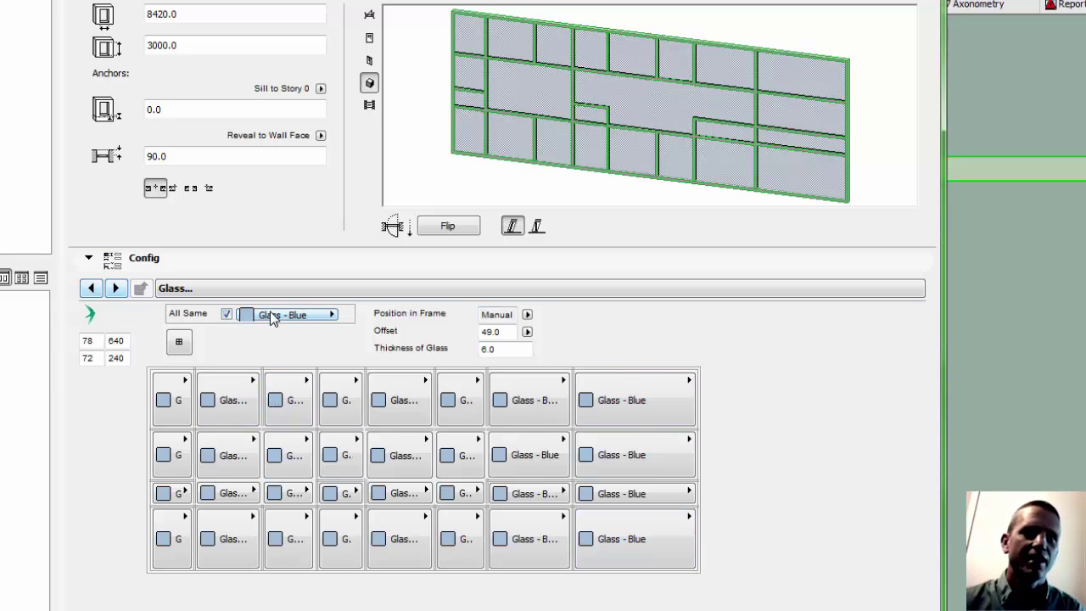
pyautogui.click(226, 314)
pyautogui.click(178, 552)
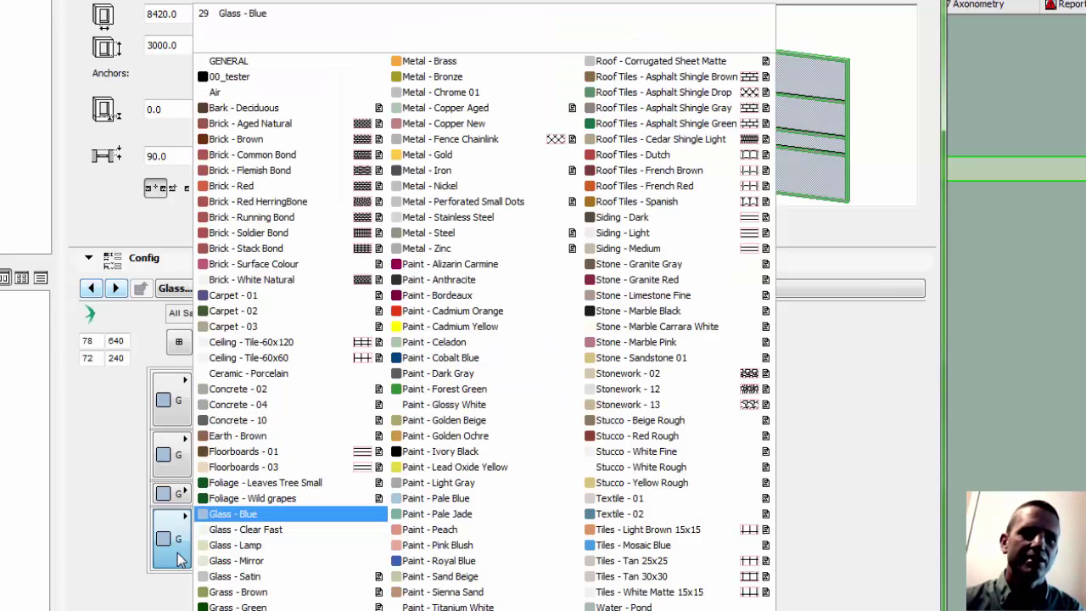
pyautogui.click(508, 389)
pyautogui.click(175, 493)
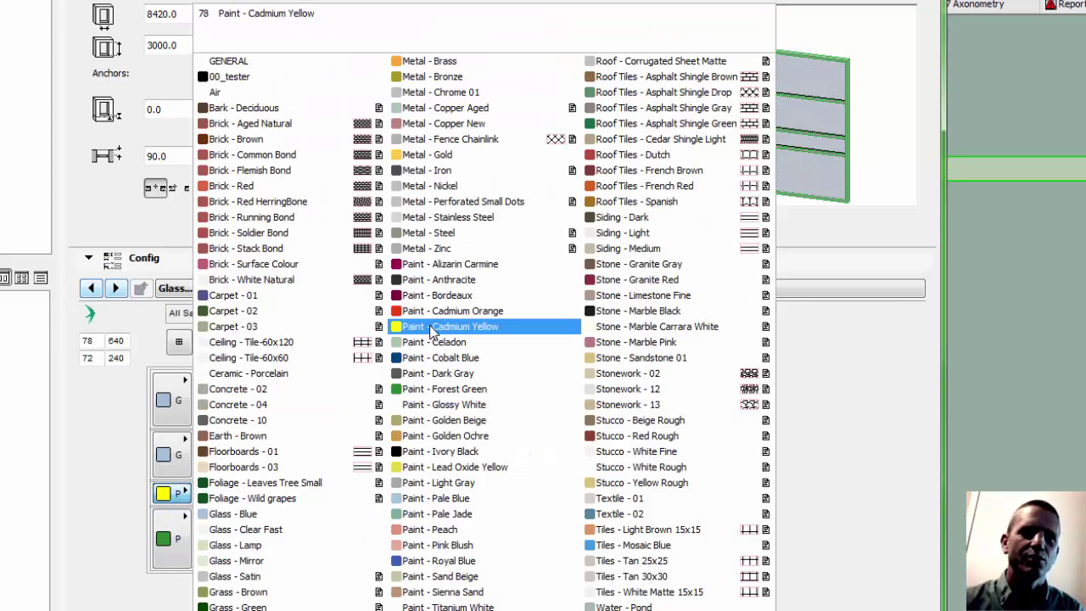
pyautogui.click(435, 327)
pyautogui.click(174, 458)
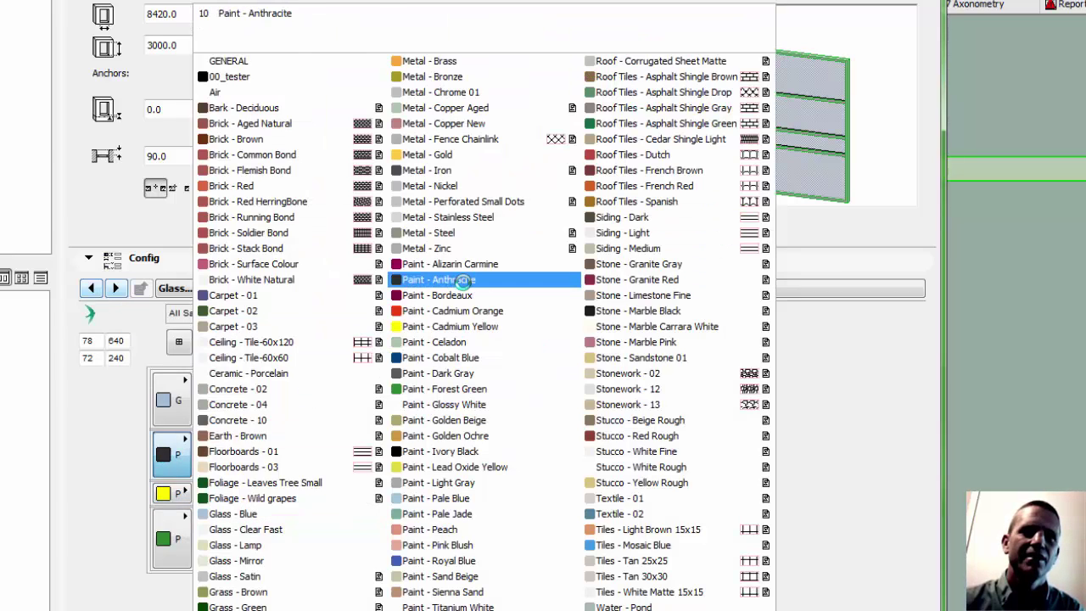
pyautogui.click(458, 282)
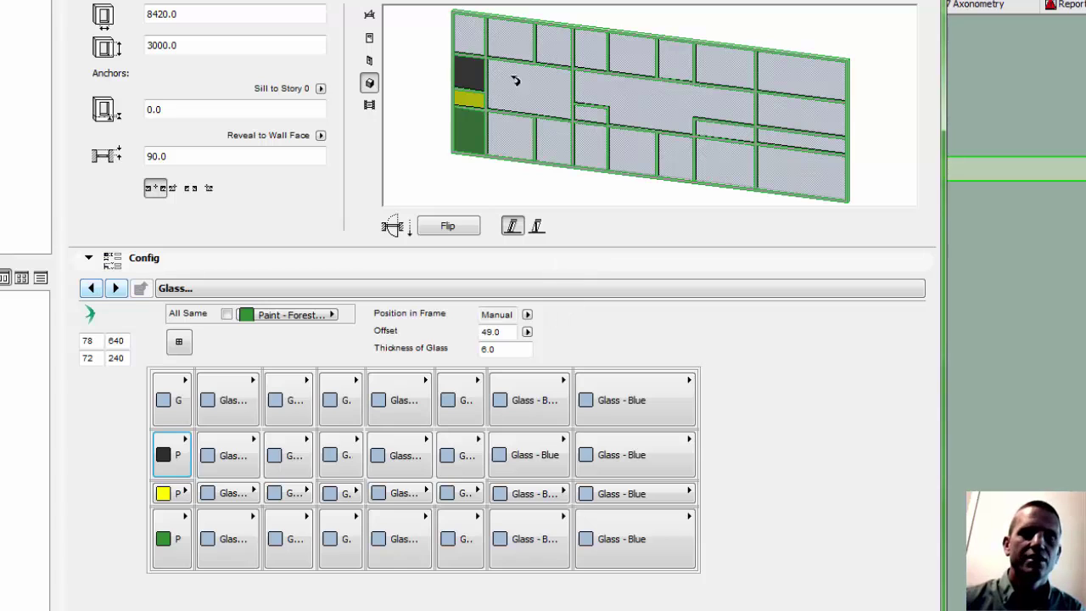
pyautogui.click(228, 541)
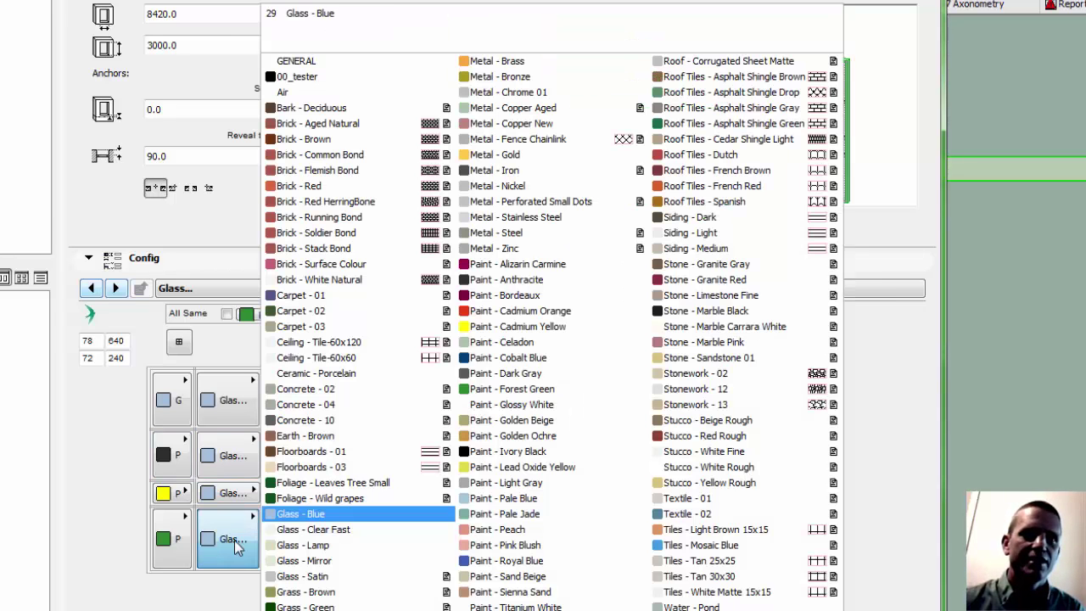
pyautogui.click(225, 547)
pyautogui.click(222, 560)
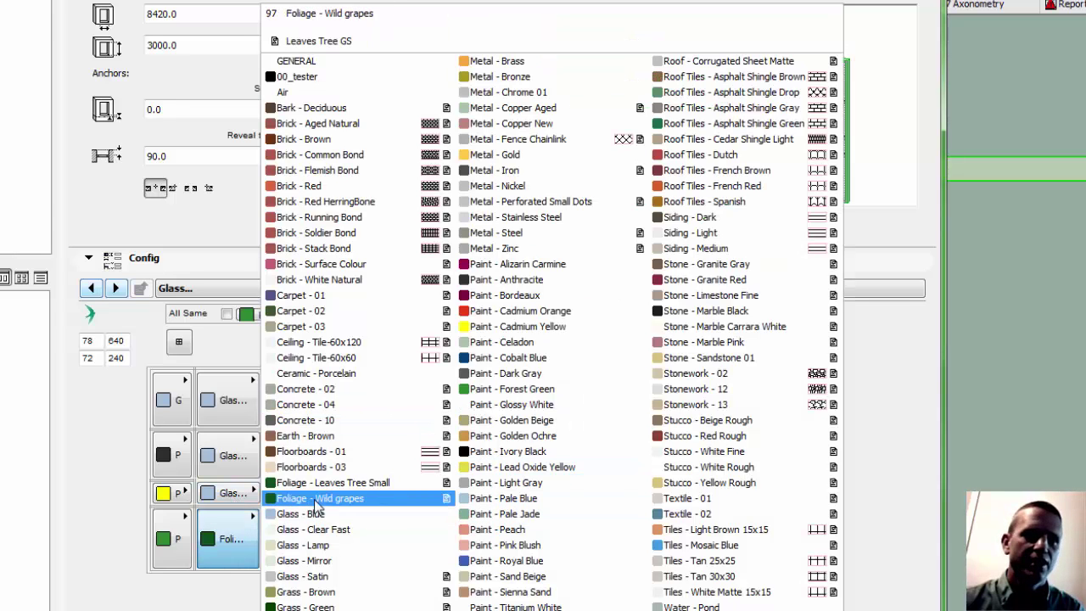
pyautogui.click(236, 494)
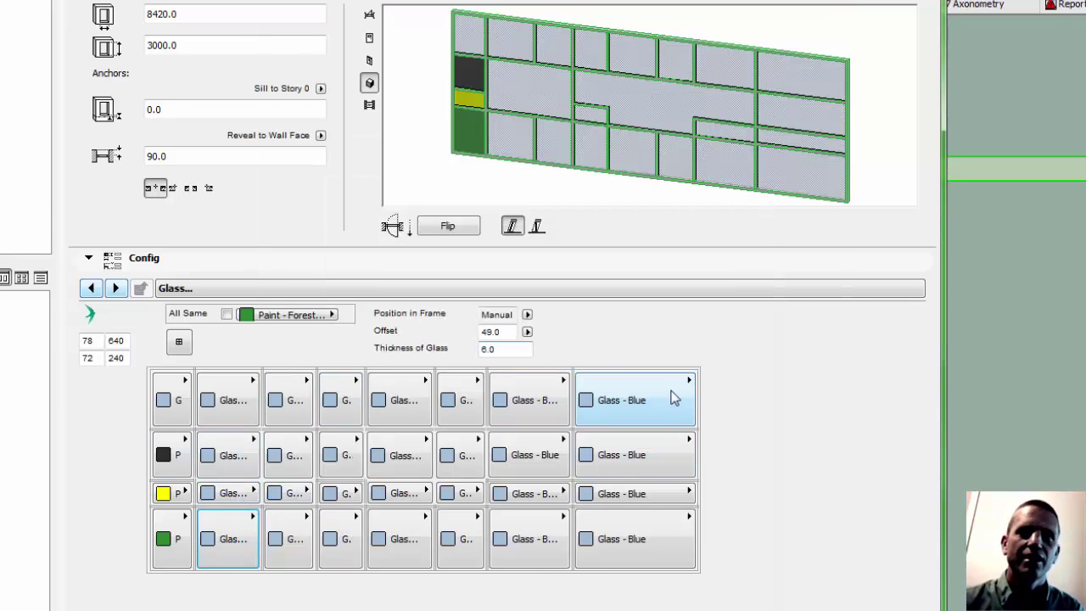
# In the glass material array, enter 76 along the diagonal in fields [4][1], [3][2], [2][3] and [1][4]
pyautogui.click(178, 342)
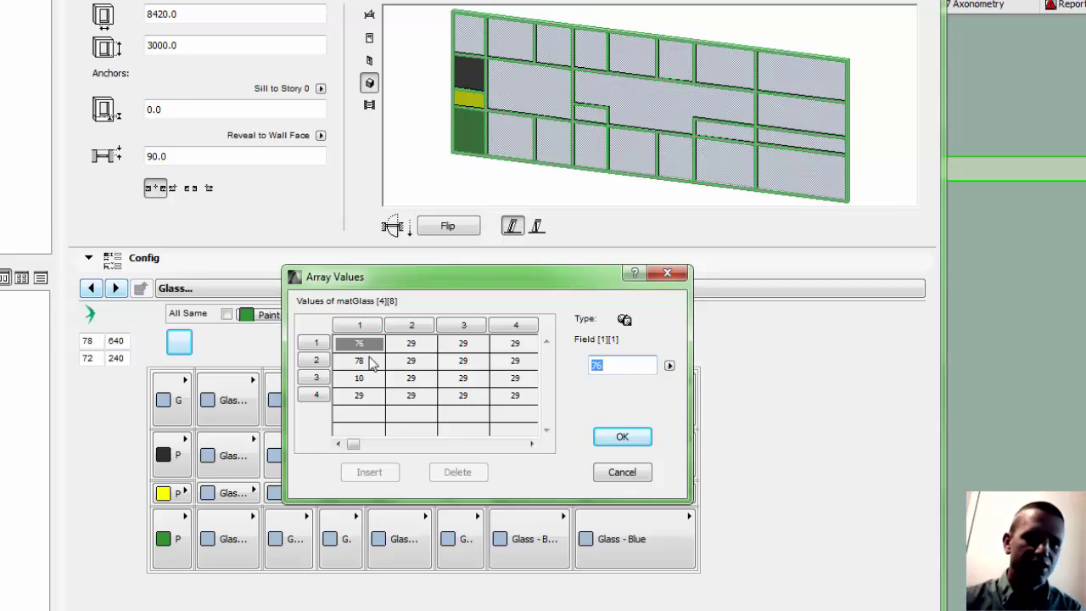
pyautogui.click(359, 395)
pyautogui.write('76')
pyautogui.click(414, 382)
pyautogui.write('76')
pyautogui.click(465, 363)
pyautogui.write('76')
pyautogui.click(501, 348)
pyautogui.write('76')
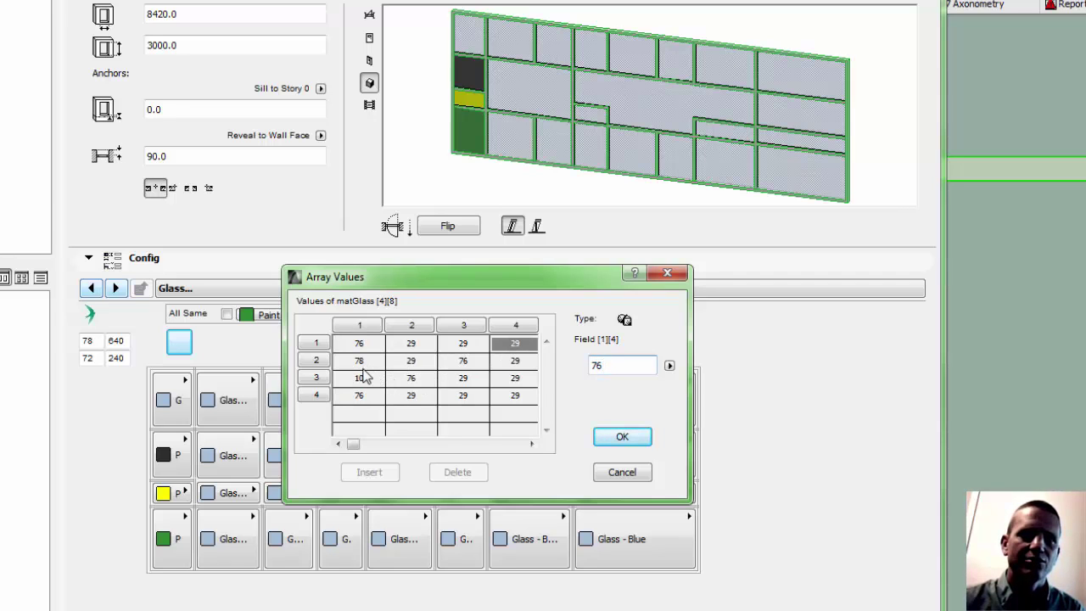
pyautogui.click(359, 378)
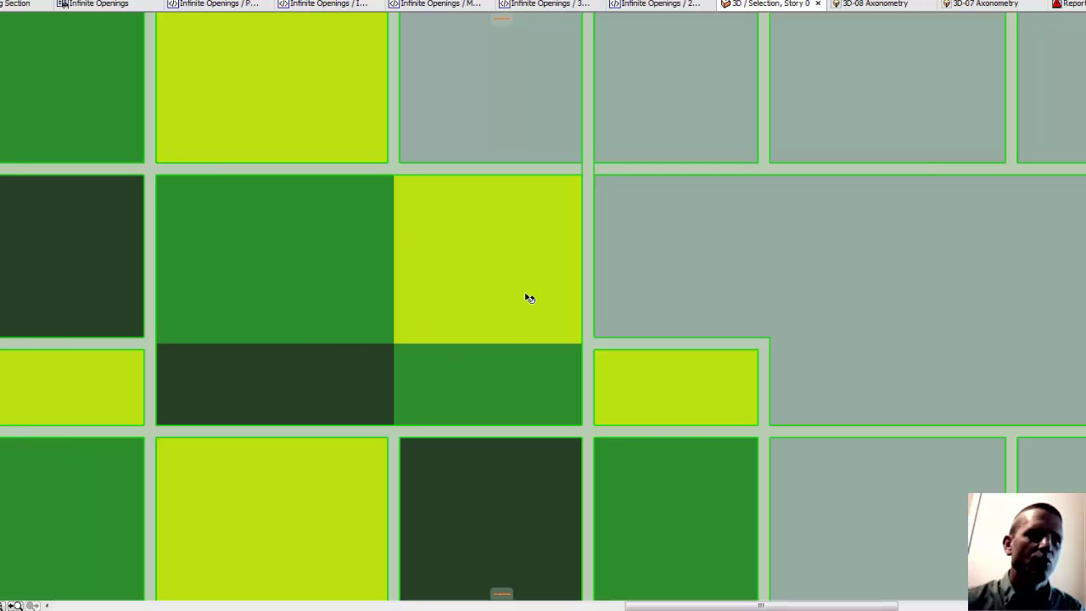
# Set the first merged panel's glass cells in row 3, column 2 and row 2, column 3 to Paint - Forest Green and apply the settings
pyautogui.doubleClick(448, 337)
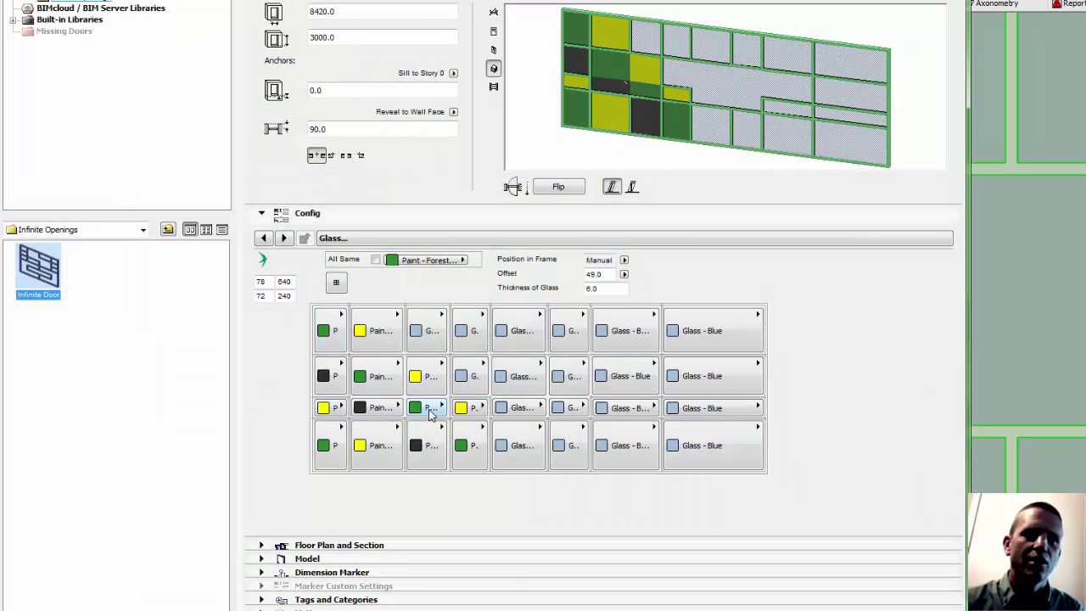
pyautogui.click(385, 407)
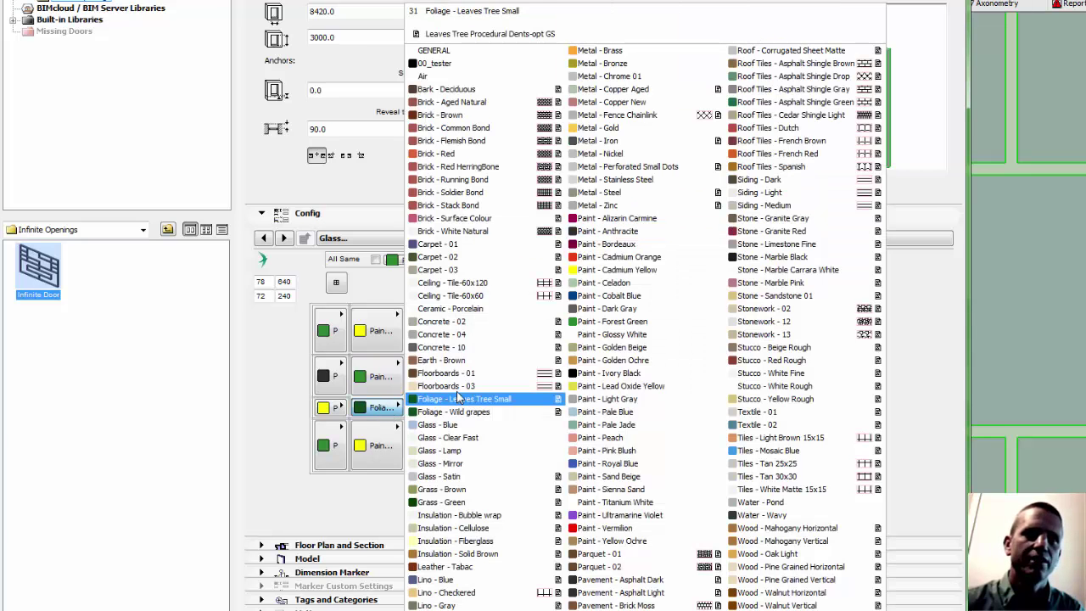
pyautogui.click(600, 321)
pyautogui.click(425, 379)
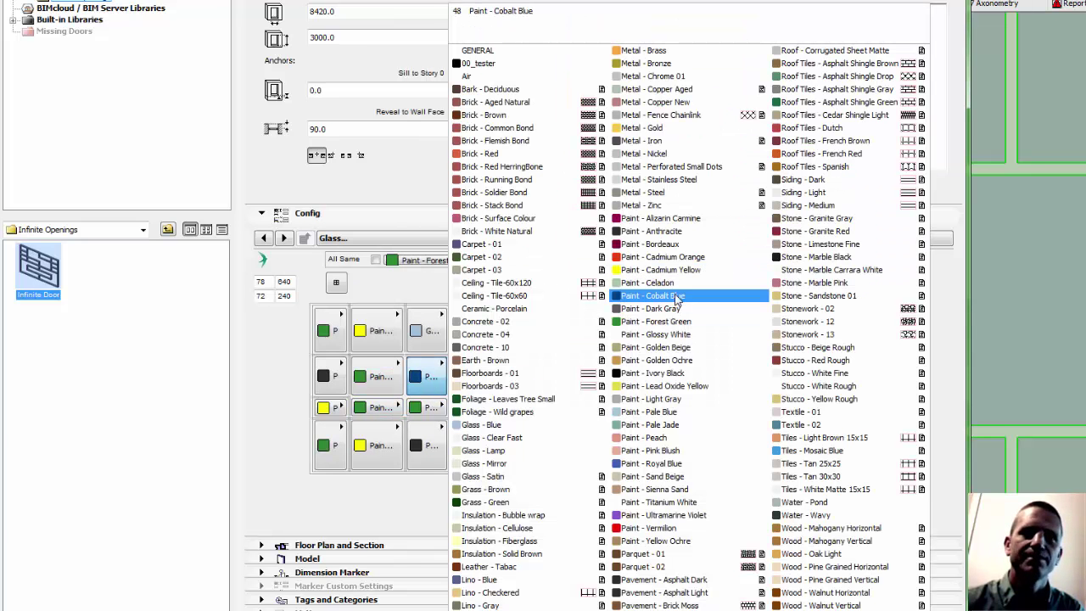
pyautogui.click(679, 331)
pyautogui.press('Return')
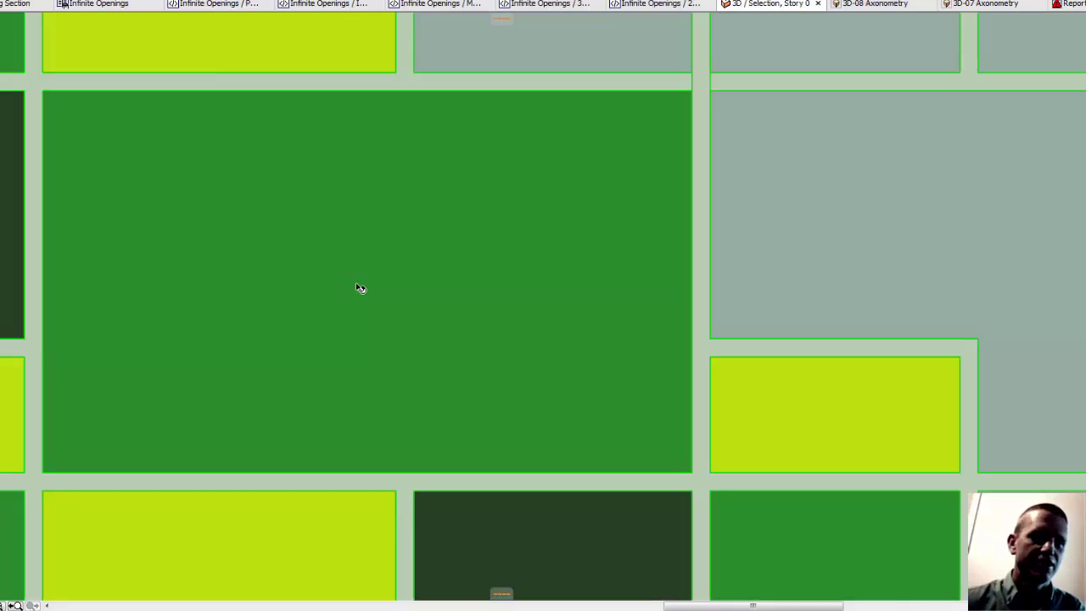
# Reopen the door's settings and set the number of openings to 1 in Operable Elements
pyautogui.scroll(-2, 361, 288)
pyautogui.keyDown('shift'); pyautogui.moveTo(320, 291); pyautogui.dragTo(566, 320, button='middle'); pyautogui.keyUp('shift')
pyautogui.scroll(-3, 565, 320)
pyautogui.click(603, 364)
pyautogui.scroll(-3, 470, 322)
pyautogui.doubleClick(544, 394)
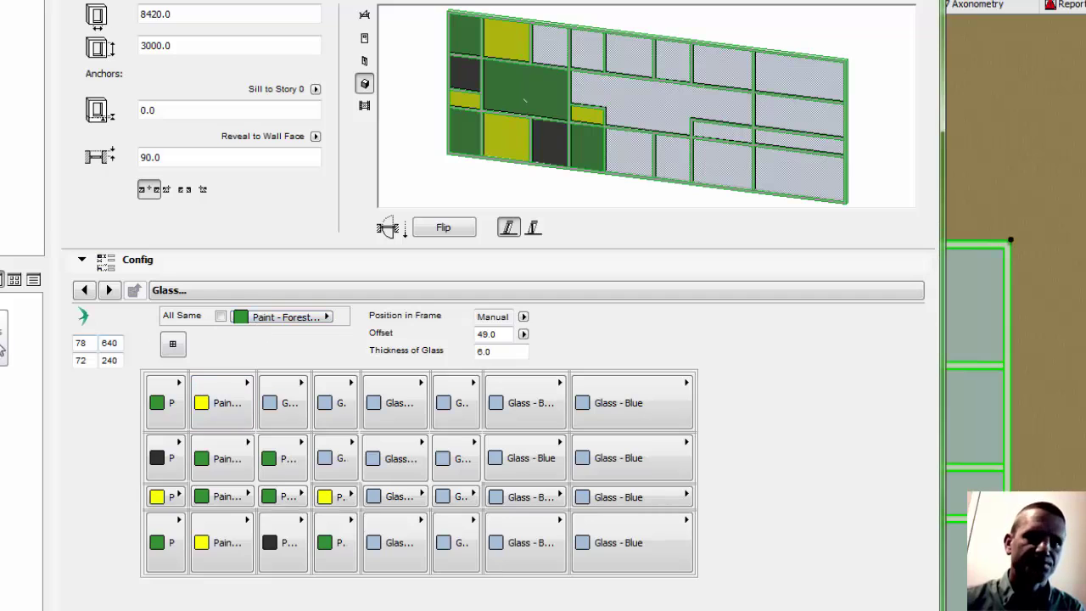
pyautogui.click(109, 290)
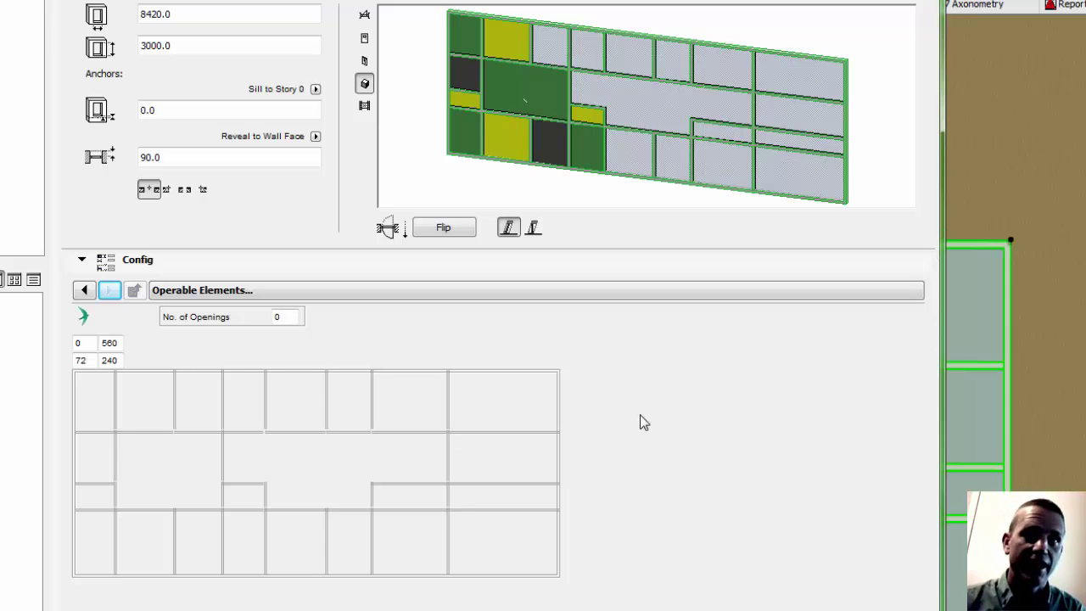
pyautogui.click(278, 317)
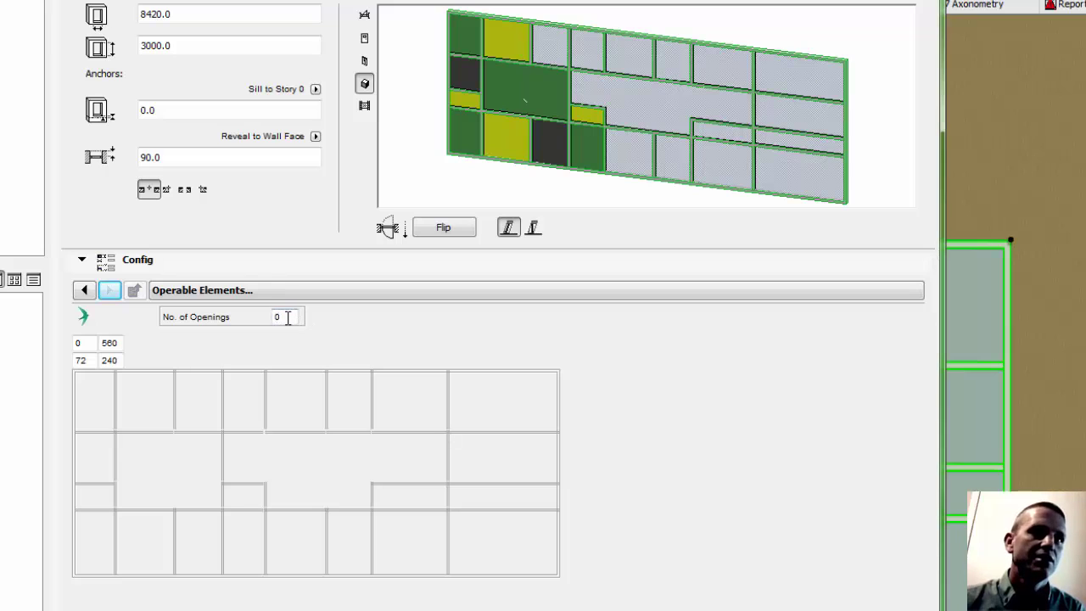
pyautogui.doubleClick(287, 316)
pyautogui.write('1')
pyautogui.press('Return')
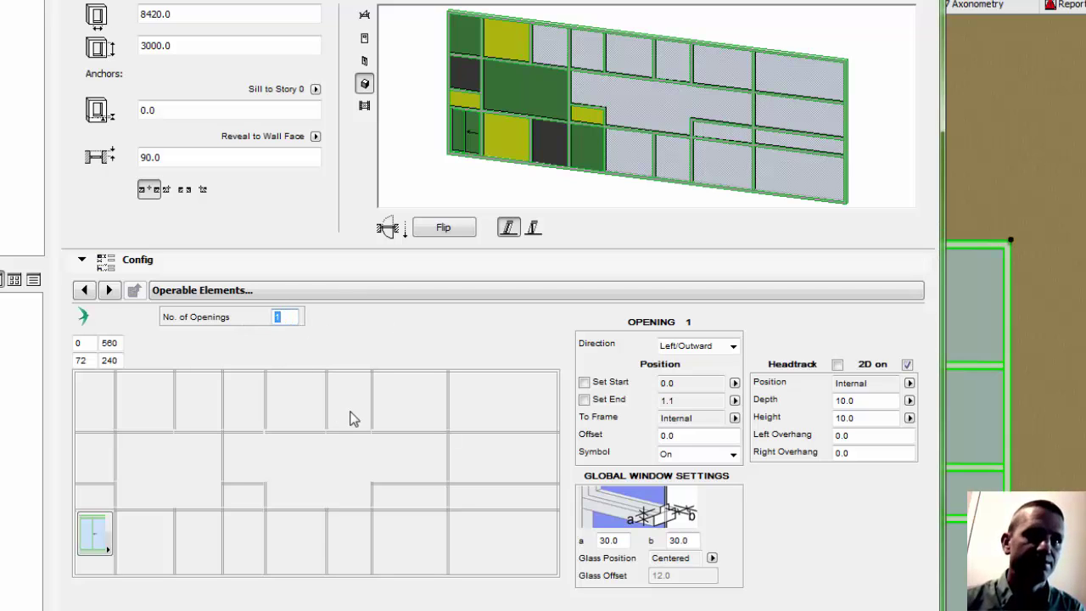
# Try 16 as the number of openings and restore it to 1
pyautogui.write('16')
pyautogui.press('Return')
pyautogui.doubleClick(296, 315)
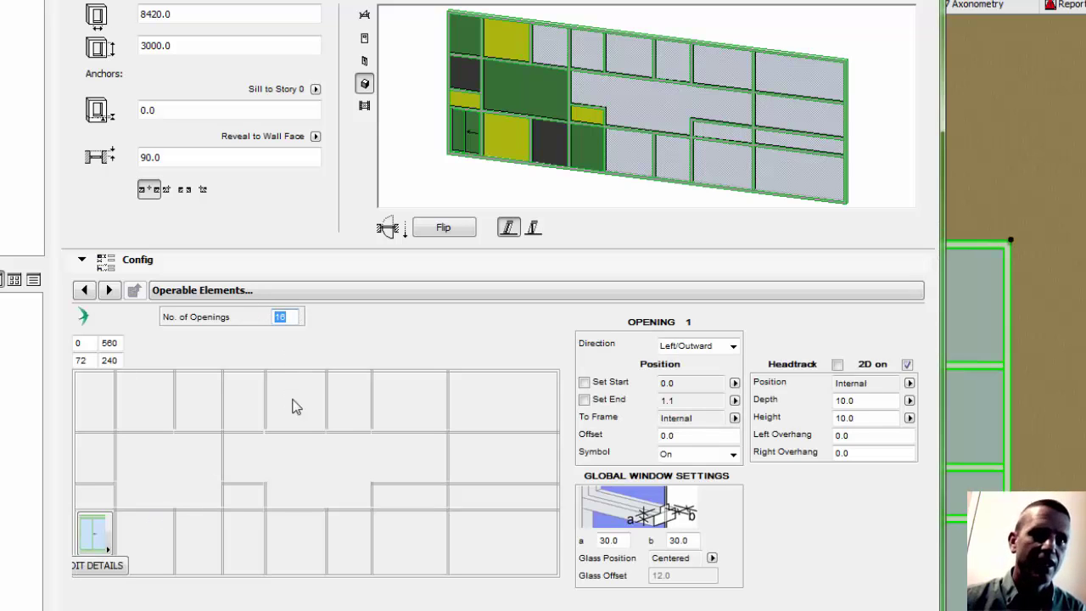
pyautogui.press('Return')
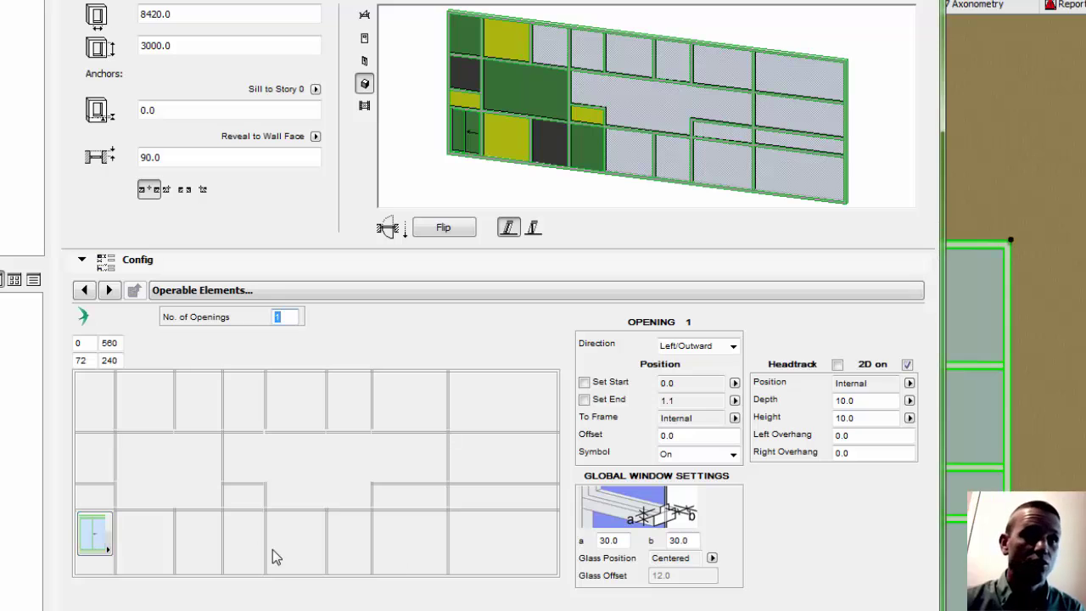
# Change the type of opening 1 to Multi-fold
pyautogui.click(95, 543)
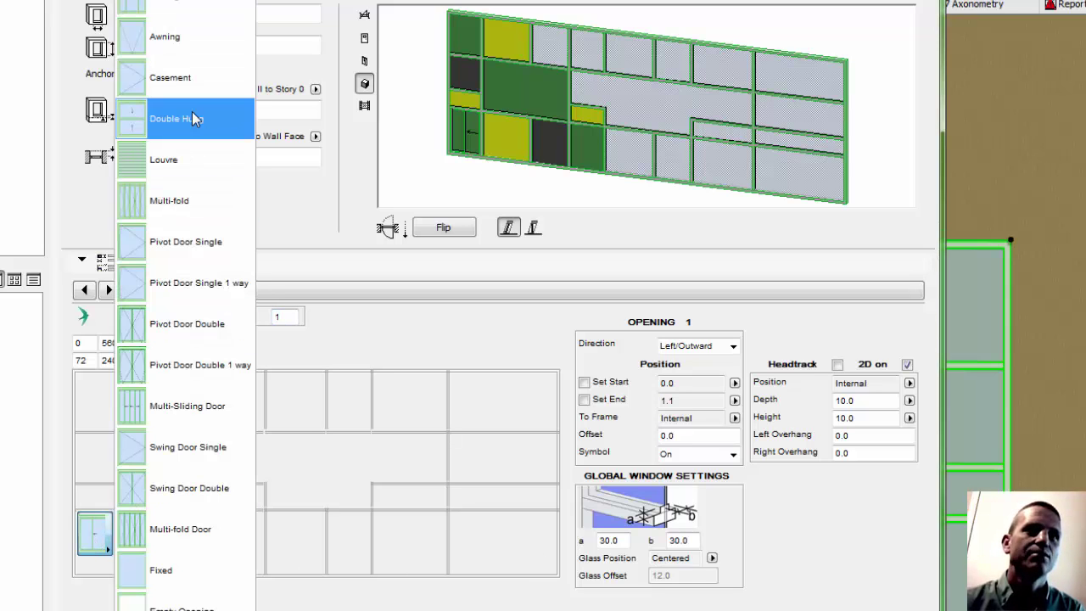
pyautogui.click(179, 201)
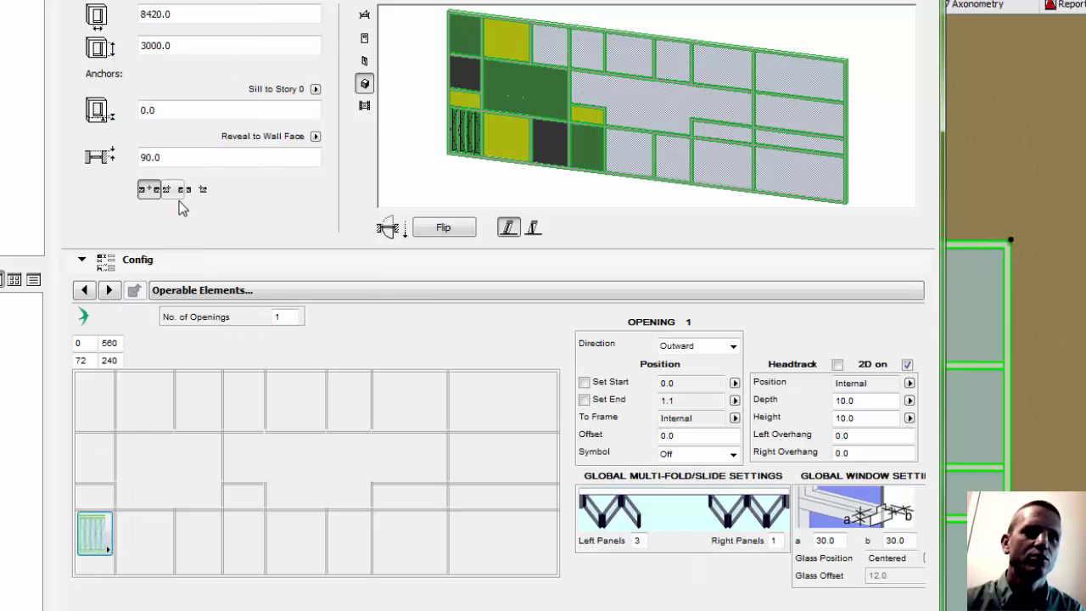
pyautogui.click(93, 534)
pyautogui.click(89, 546)
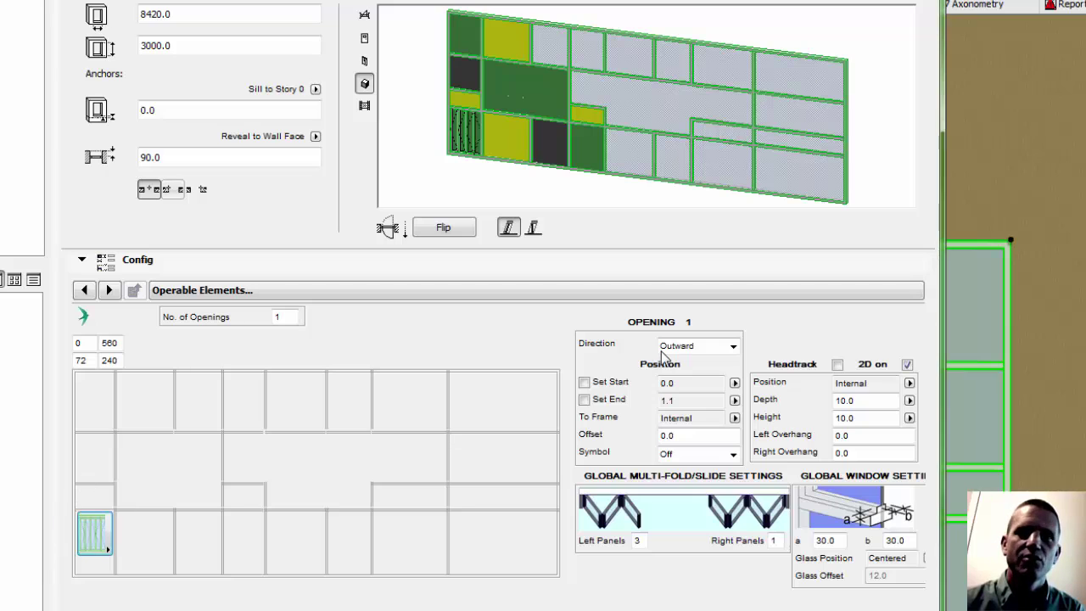
# Position opening 1 over the first merged panel by setting its end to 3.3 and its start to 1.1
pyautogui.click(584, 400)
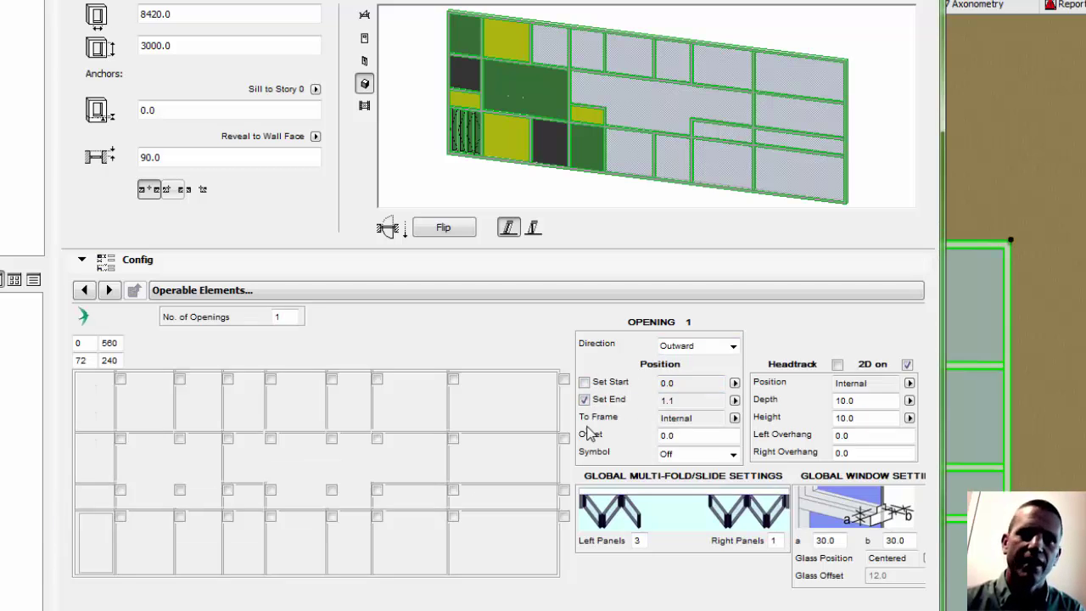
pyautogui.click(227, 438)
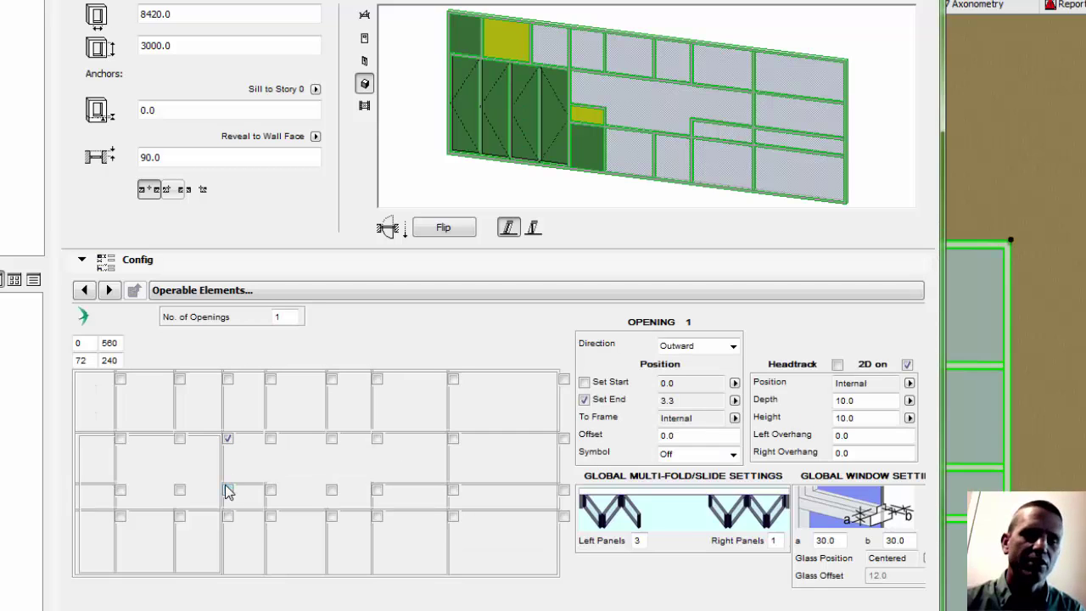
pyautogui.click(586, 382)
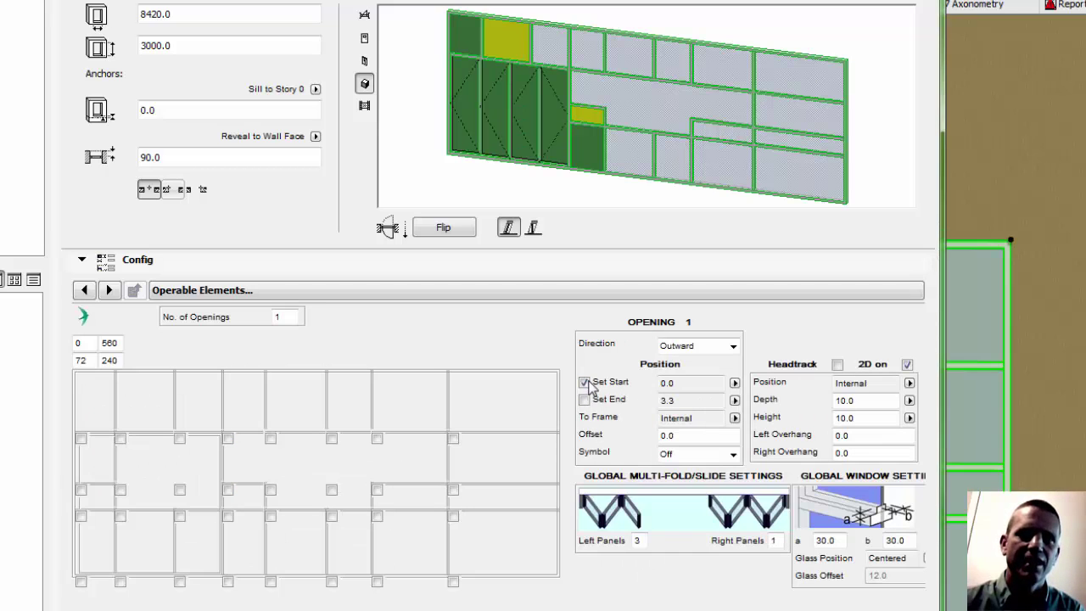
pyautogui.click(120, 516)
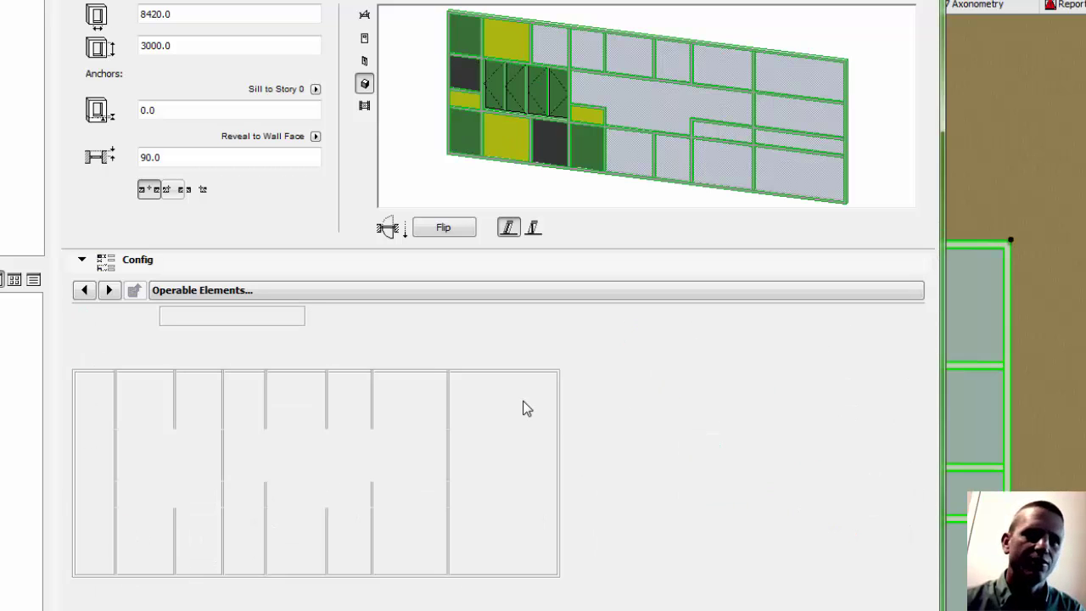
pyautogui.click(585, 383)
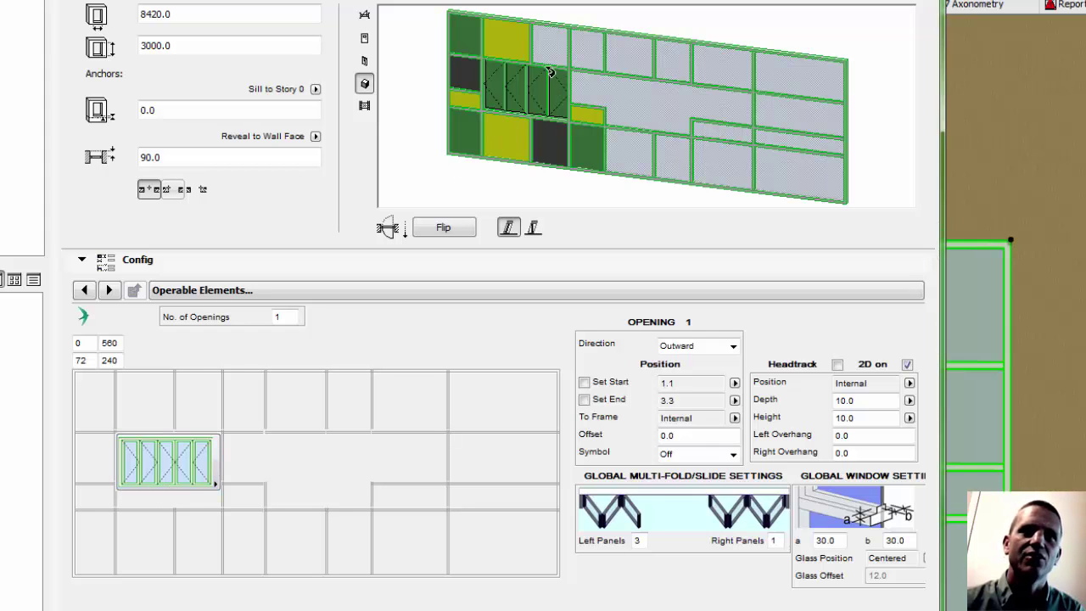
# Review the direction, frame reference, offset and symbol options of opening 1
pyautogui.click(720, 346)
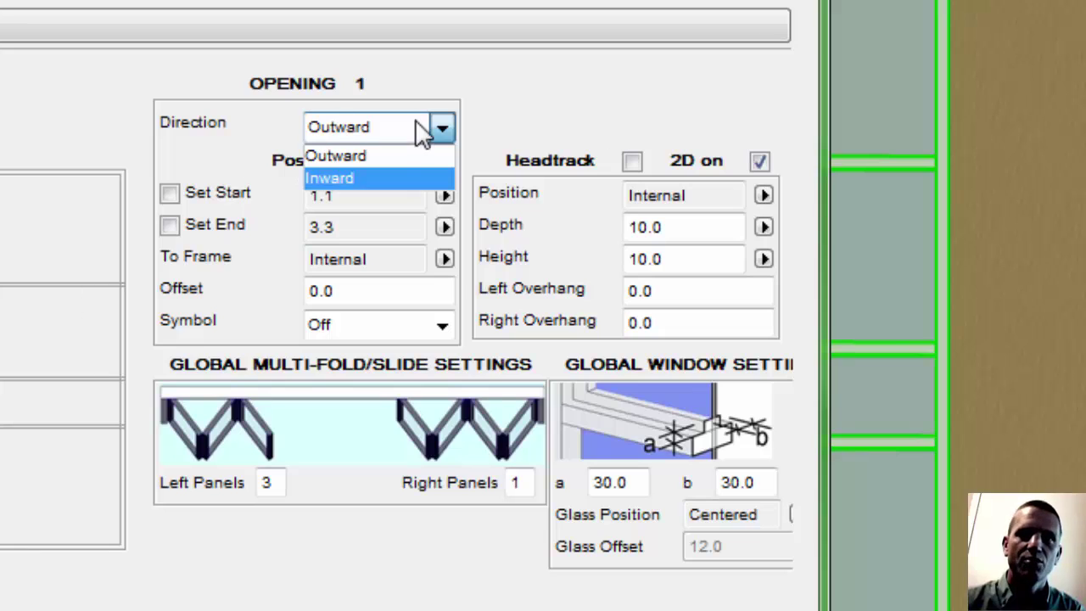
pyautogui.click(441, 129)
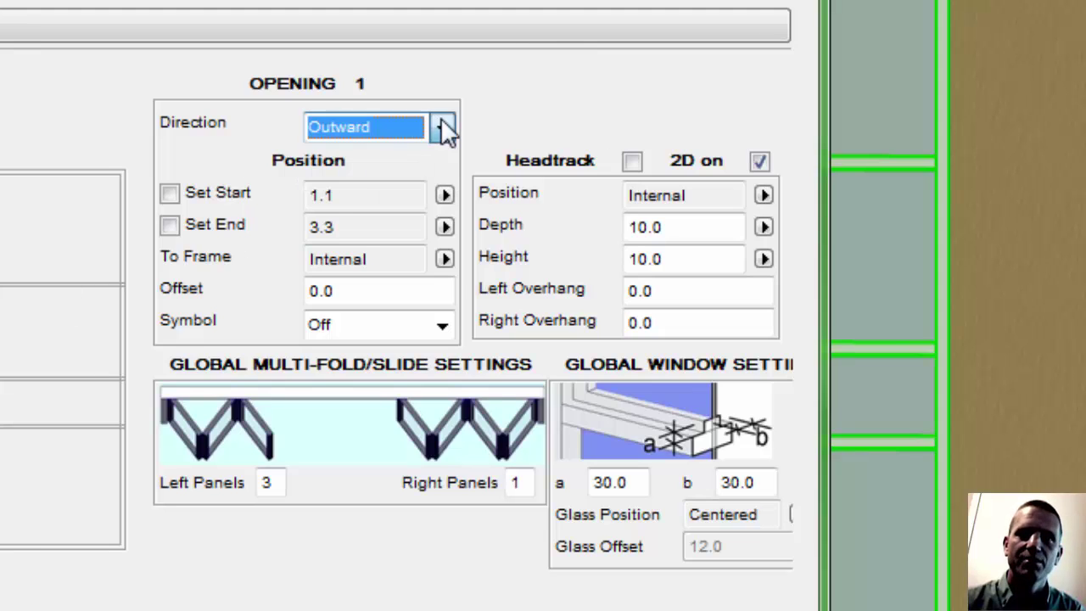
pyautogui.click(446, 259)
pyautogui.click(441, 286)
pyautogui.click(367, 293)
pyautogui.doubleClick(367, 292)
pyautogui.click(443, 326)
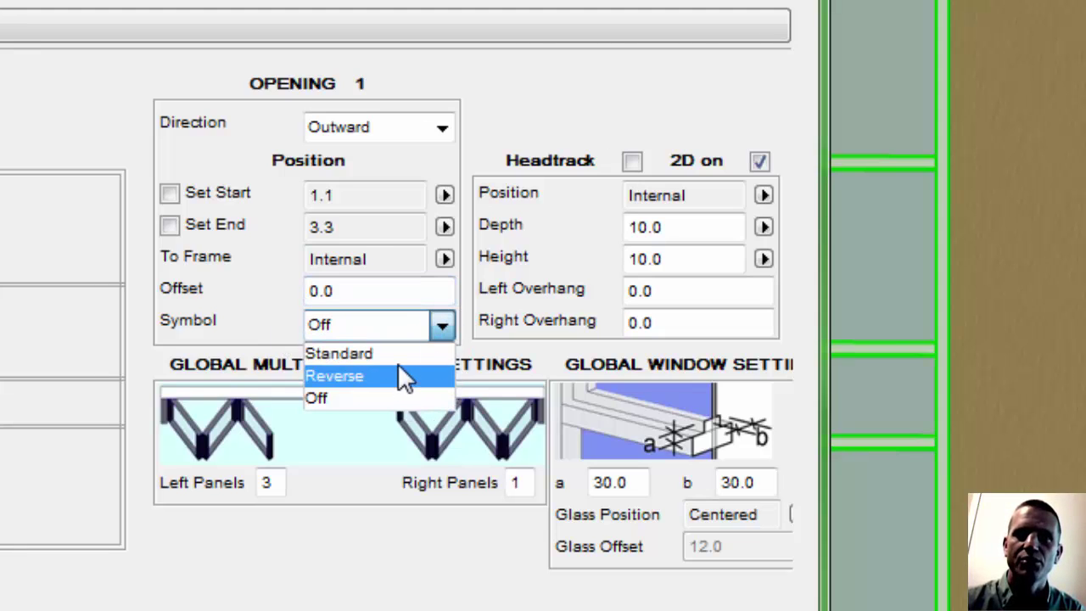
pyautogui.click(440, 331)
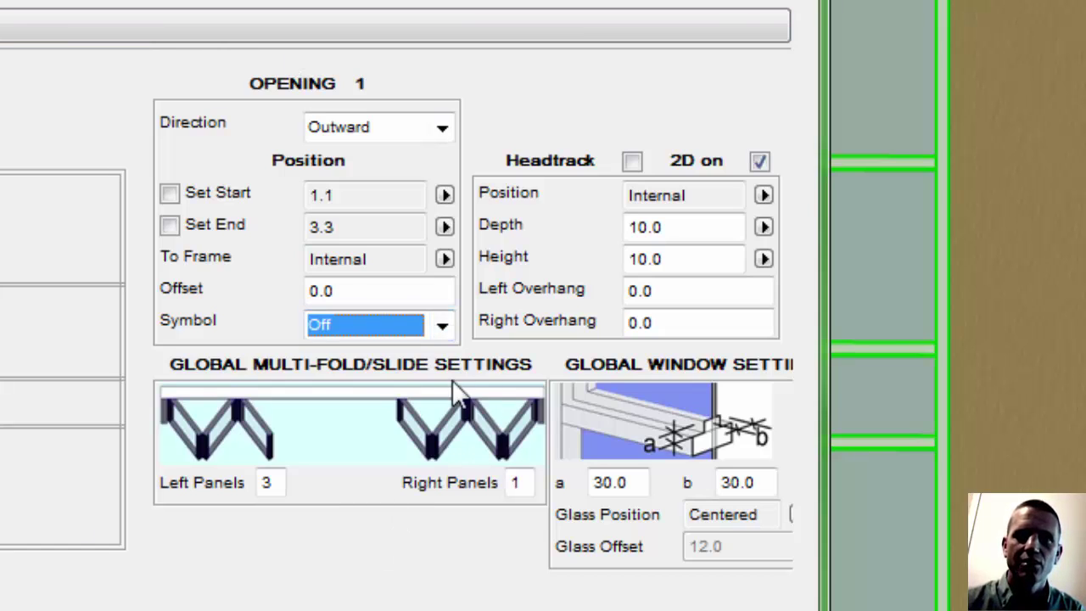
# Set the number of right panels to 2 in the global multi-fold/slide settings
pyautogui.doubleClick(266, 484)
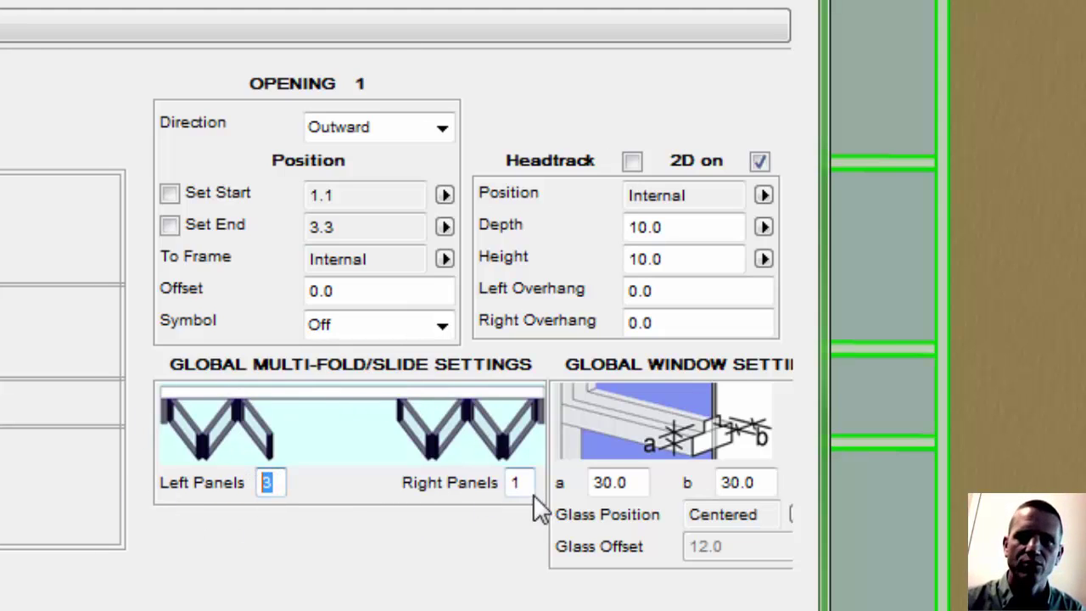
pyautogui.doubleClick(512, 483)
pyautogui.write('2')
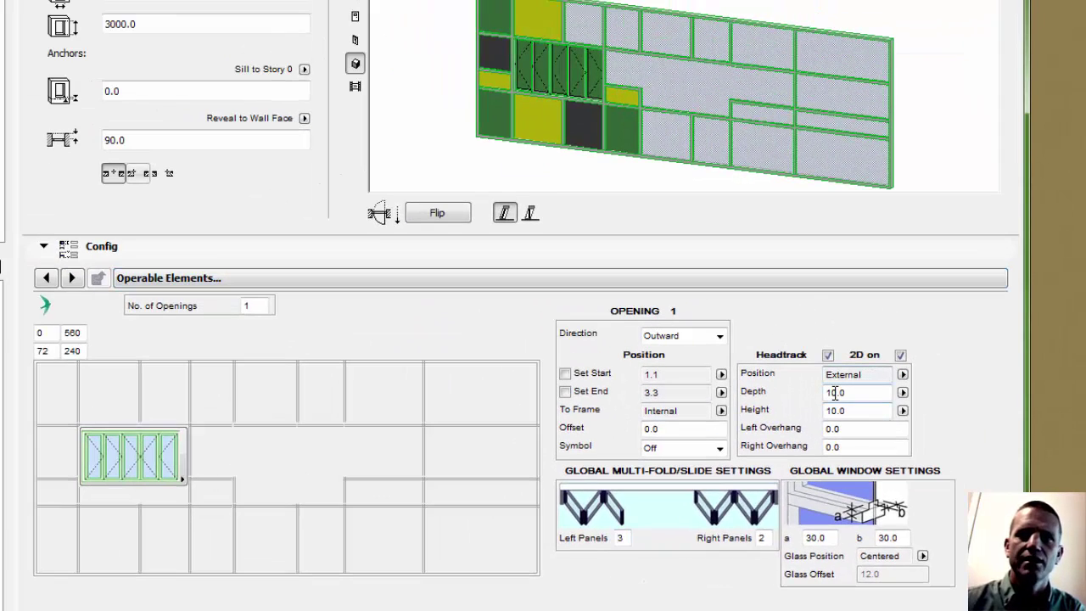
# Enable an external headtrack for opening 1 with depth and height 100 and left and right overhangs of 700
pyautogui.click(833, 392)
pyautogui.write('0')
pyautogui.doubleClick(844, 411)
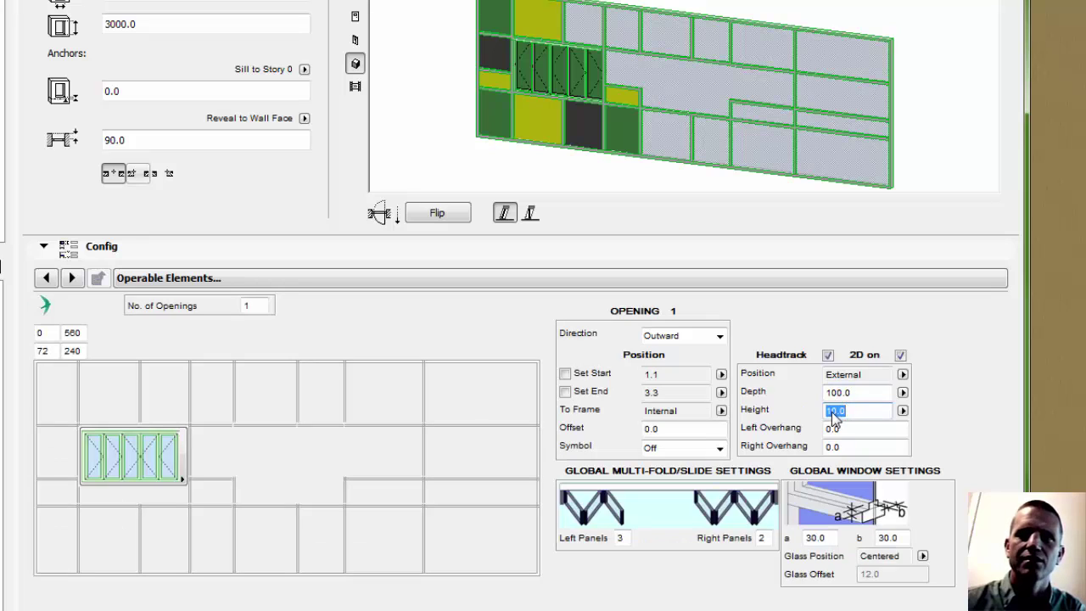
pyautogui.click(836, 410)
pyautogui.hotkey('shift', 'Tab')
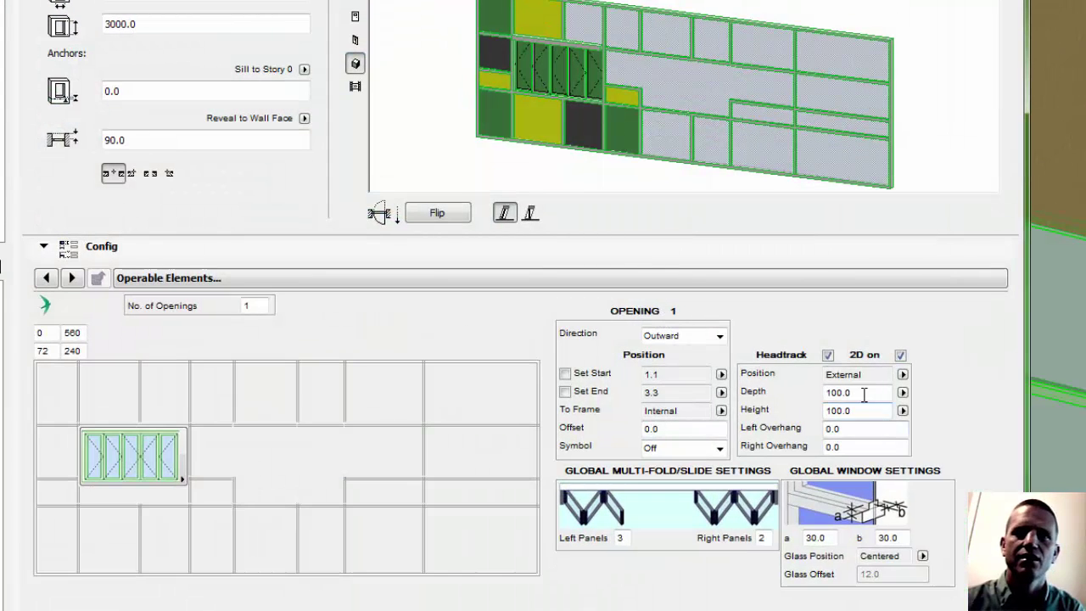
pyautogui.click(855, 393)
pyautogui.click(835, 431)
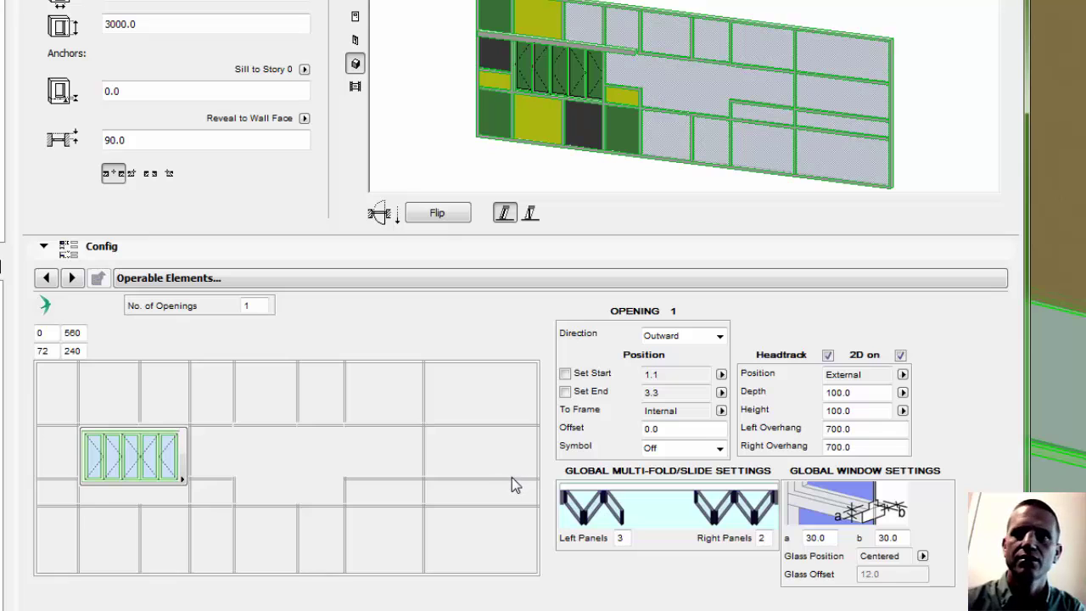
# Change opening 1 to the Empty Opening type, apply it to view the door in 3D, and select the door again
pyautogui.click(163, 456)
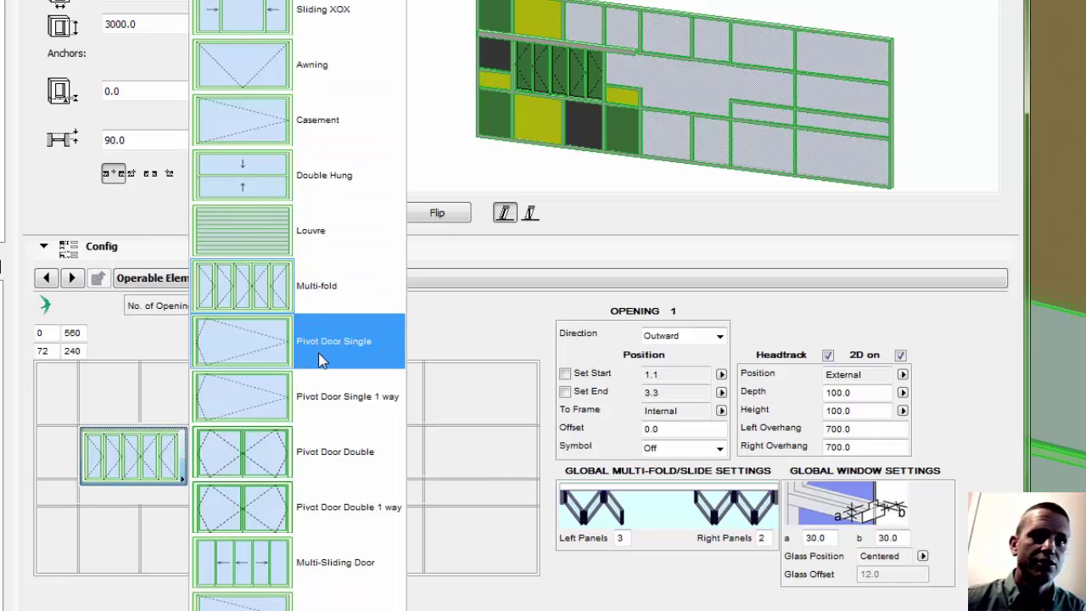
pyautogui.scroll(-2, 321, 360)
pyautogui.scroll(2, 321, 360)
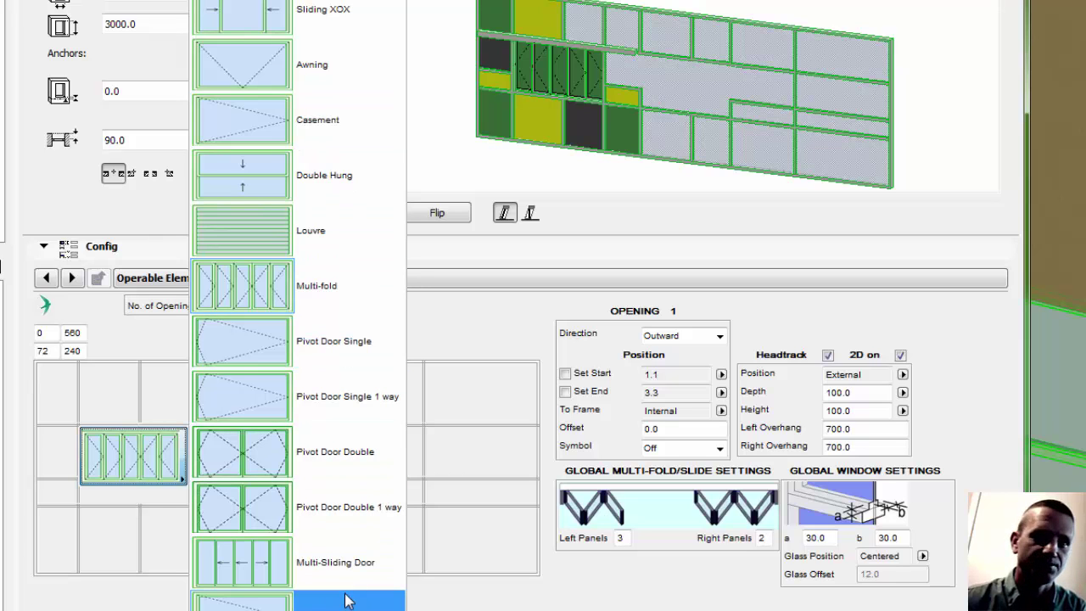
pyautogui.scroll(-2, 305, 552)
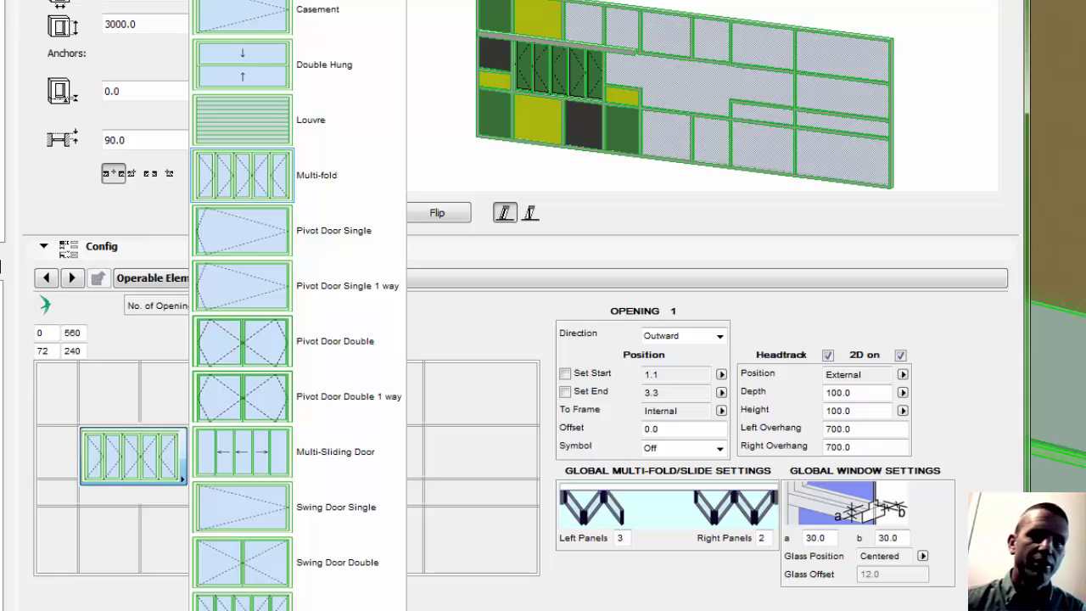
pyautogui.click(254, 609)
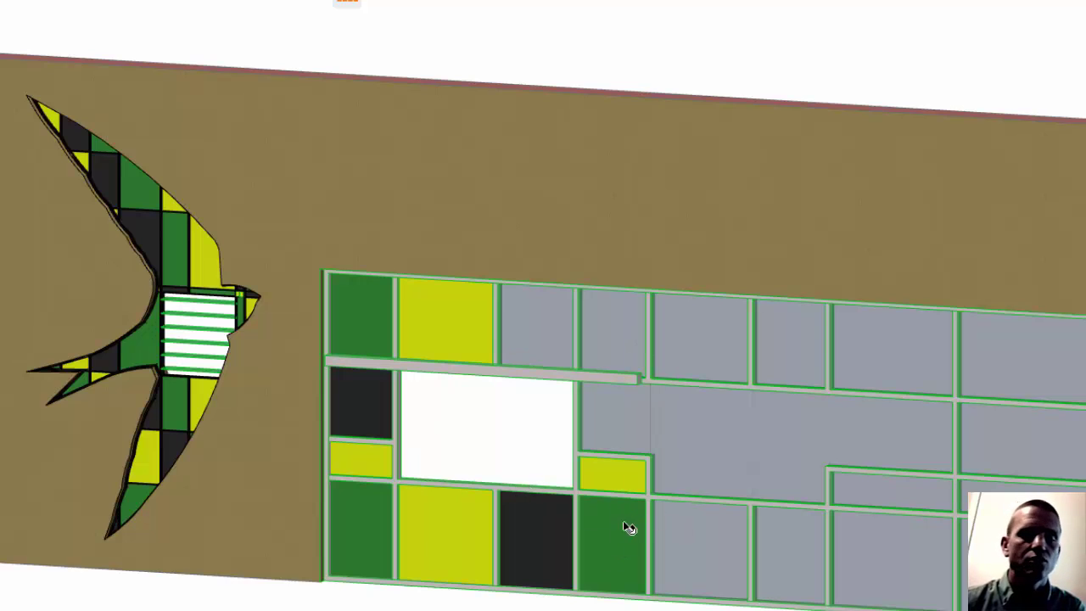
pyautogui.click(510, 501)
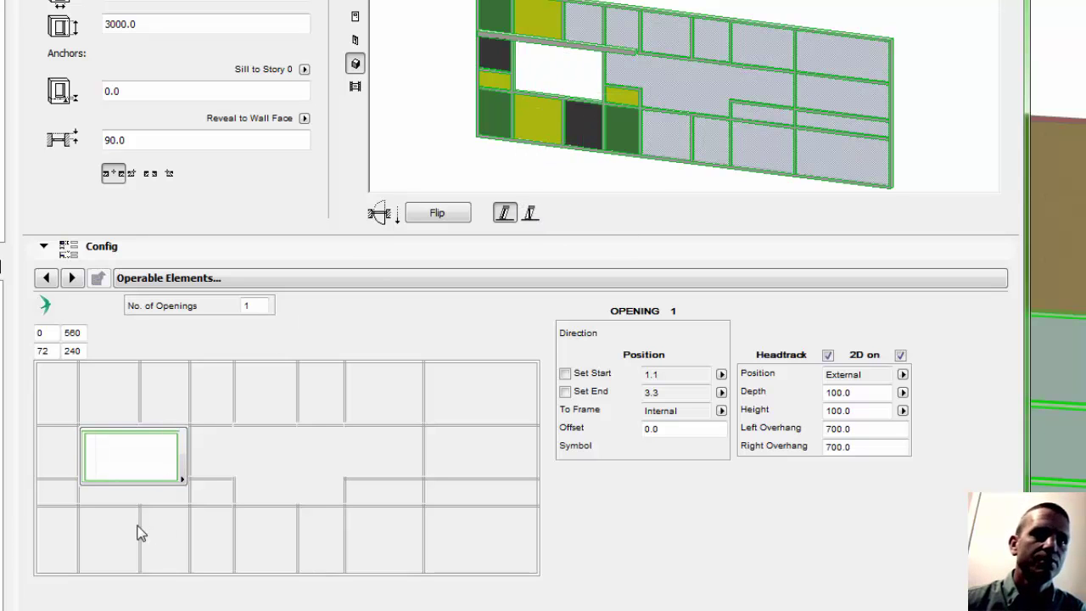
# In Panel Arrangement, merge the second and third columns' bottom panels with the opening's panel by removing the mullions between and above them
pyautogui.click(260, 280)
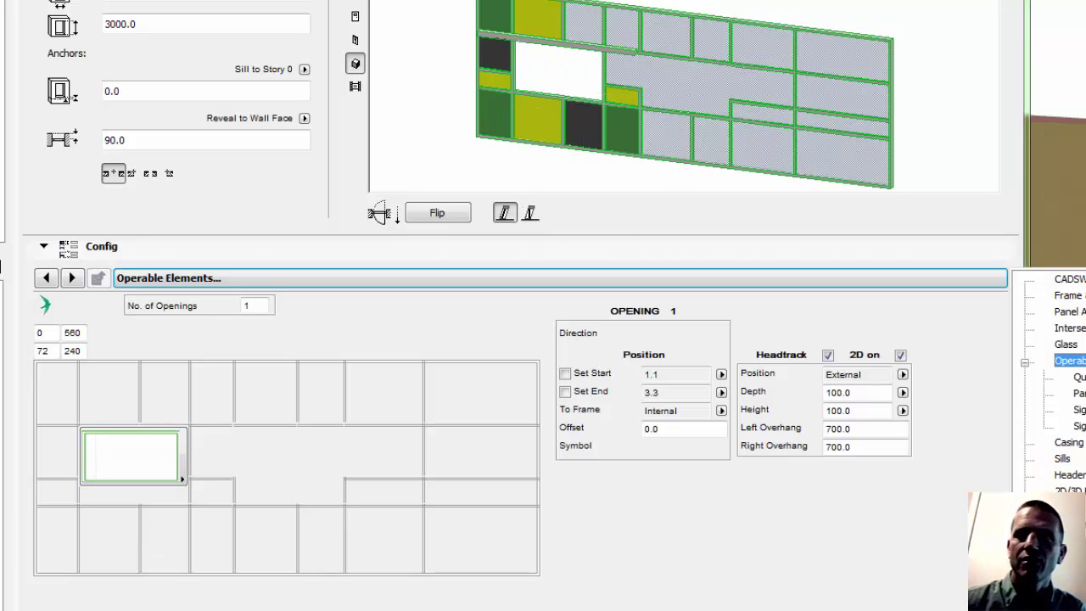
pyautogui.click(1070, 312)
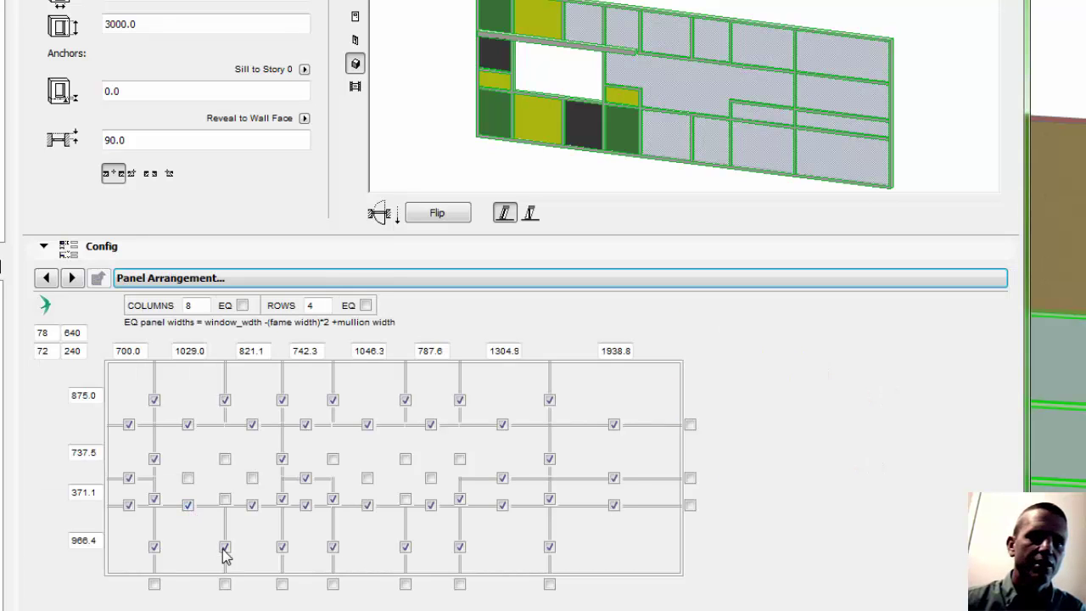
pyautogui.click(187, 507)
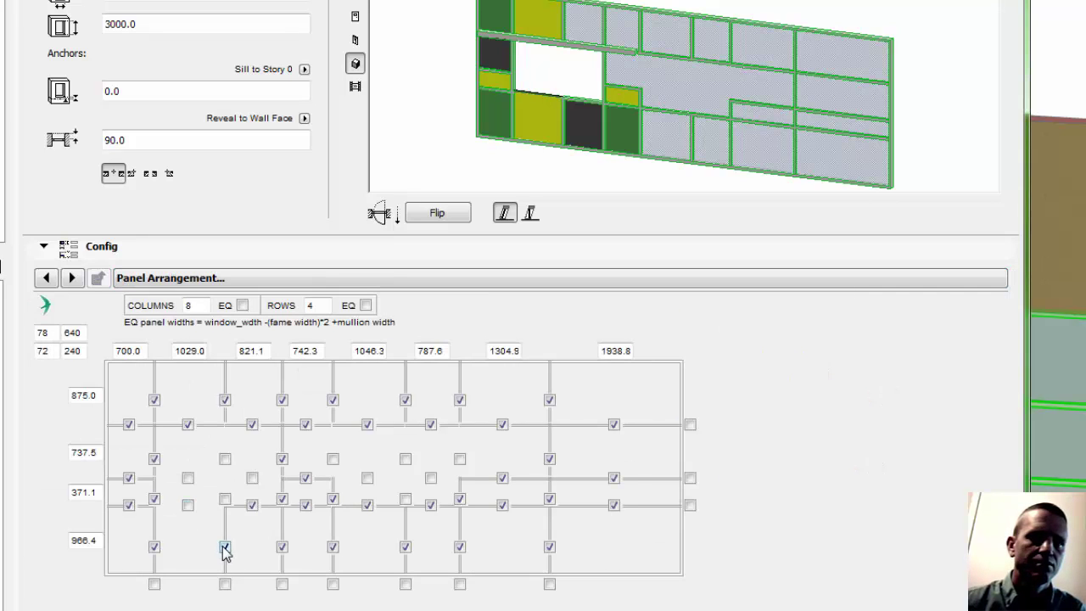
pyautogui.click(225, 548)
pyautogui.click(252, 508)
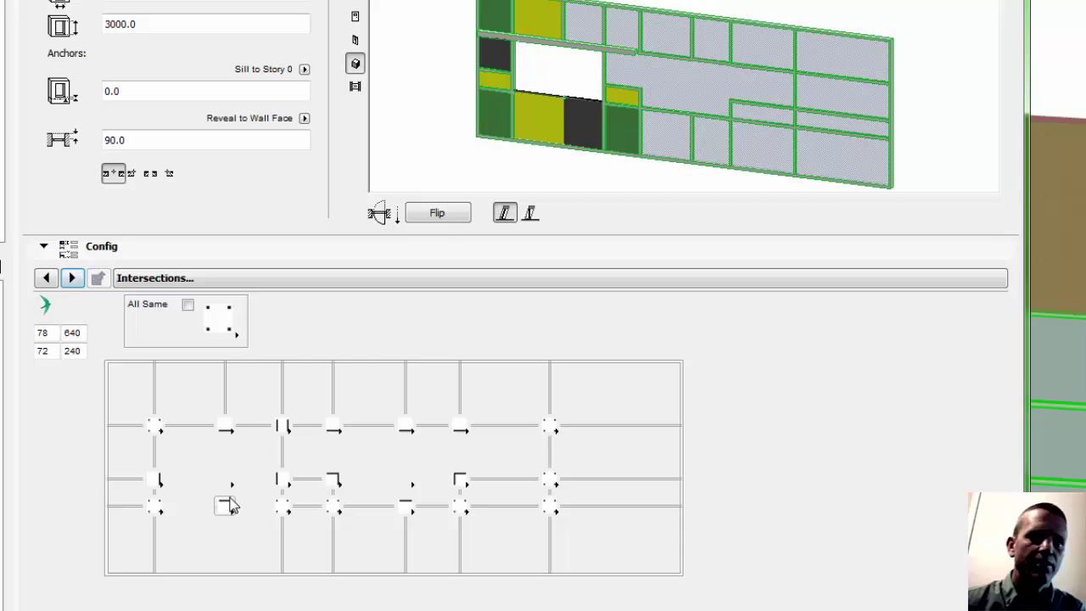
# Set the leftover mullion intersection inside the enlarged merged panel to the blank type and return to Operable Elements
pyautogui.click(225, 506)
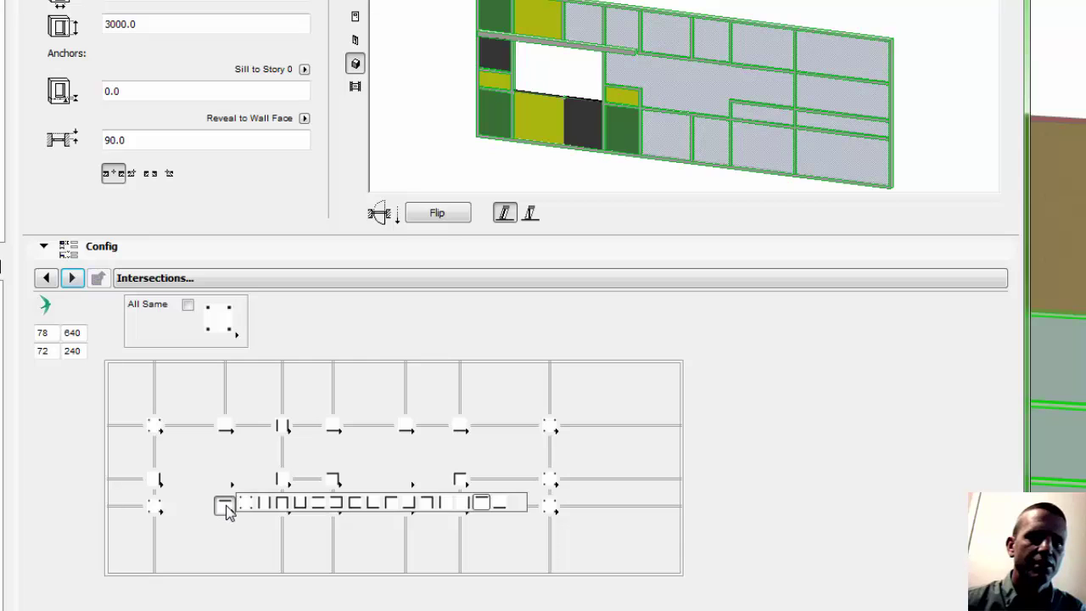
pyautogui.click(513, 506)
pyautogui.click(72, 278)
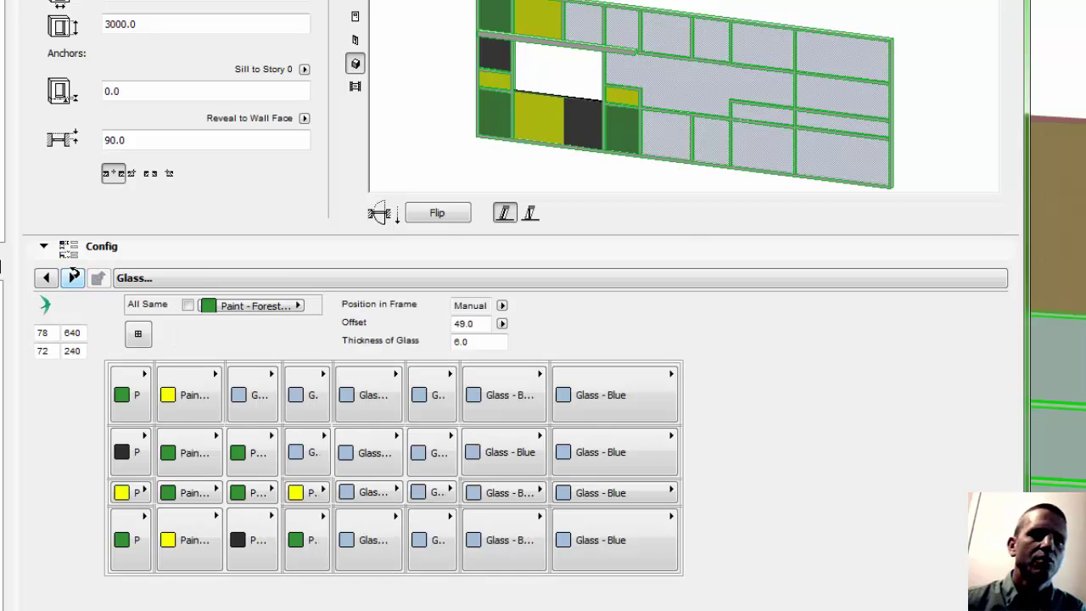
pyautogui.click(73, 278)
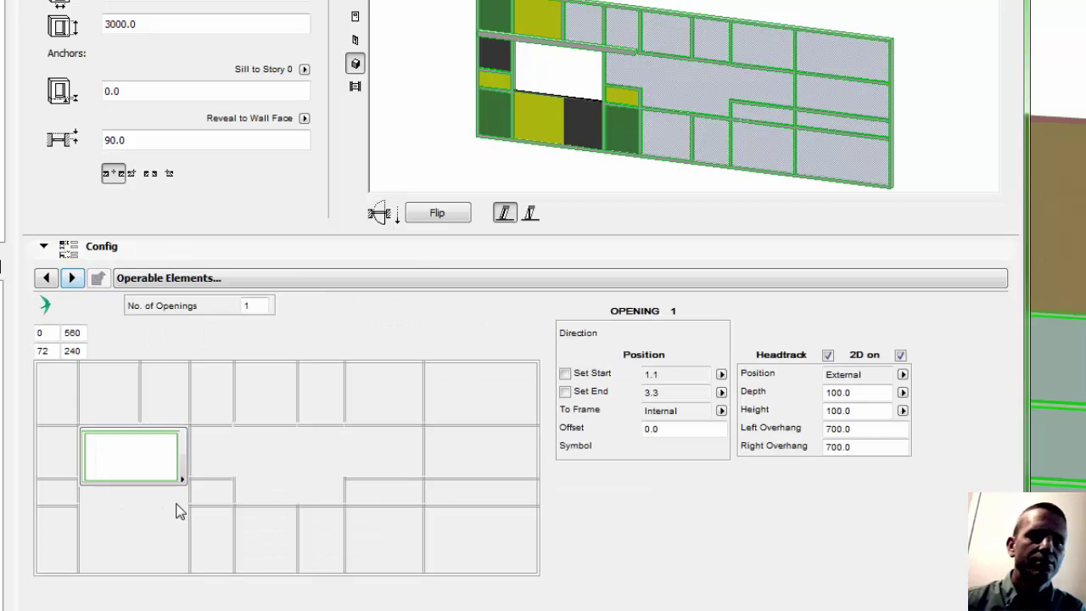
# Set the start position of opening 1 at the bottom node of the merged panel's left side, node 1.0
pyautogui.click(152, 466)
pyautogui.click(565, 373)
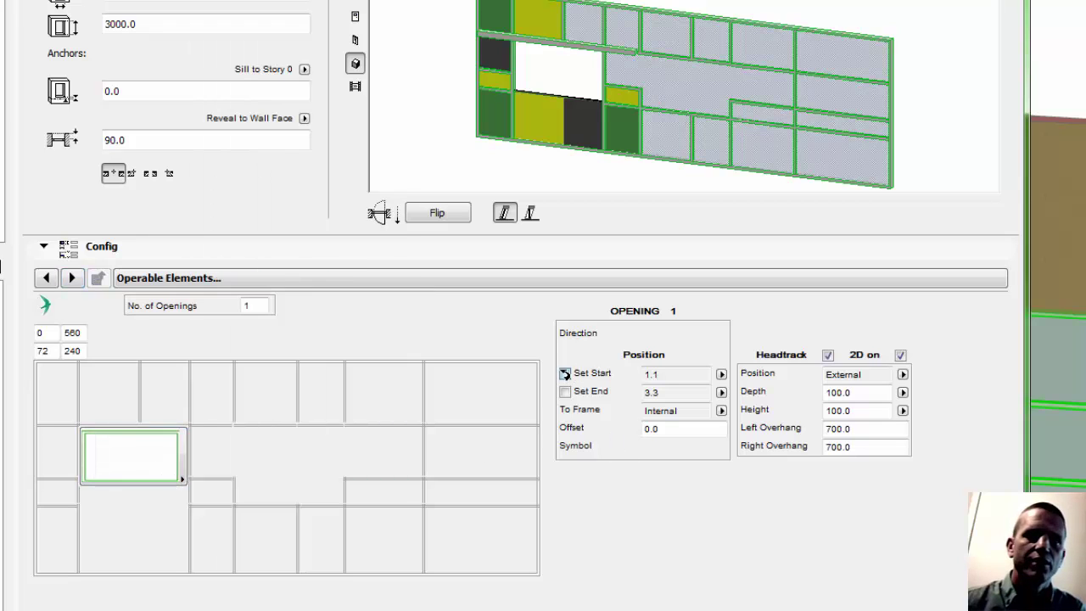
pyautogui.click(85, 581)
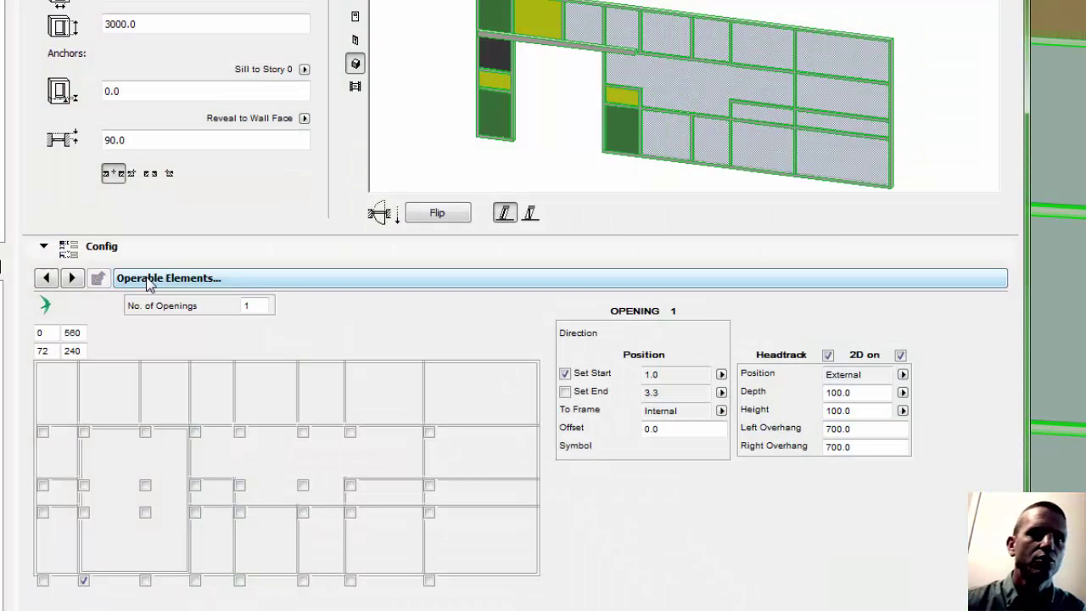
# In Panel Style & Handles, set the global door threshold to Standard, apply the settings in 3D and clear the selection
pyautogui.click(148, 280)
pyautogui.click(1080, 393)
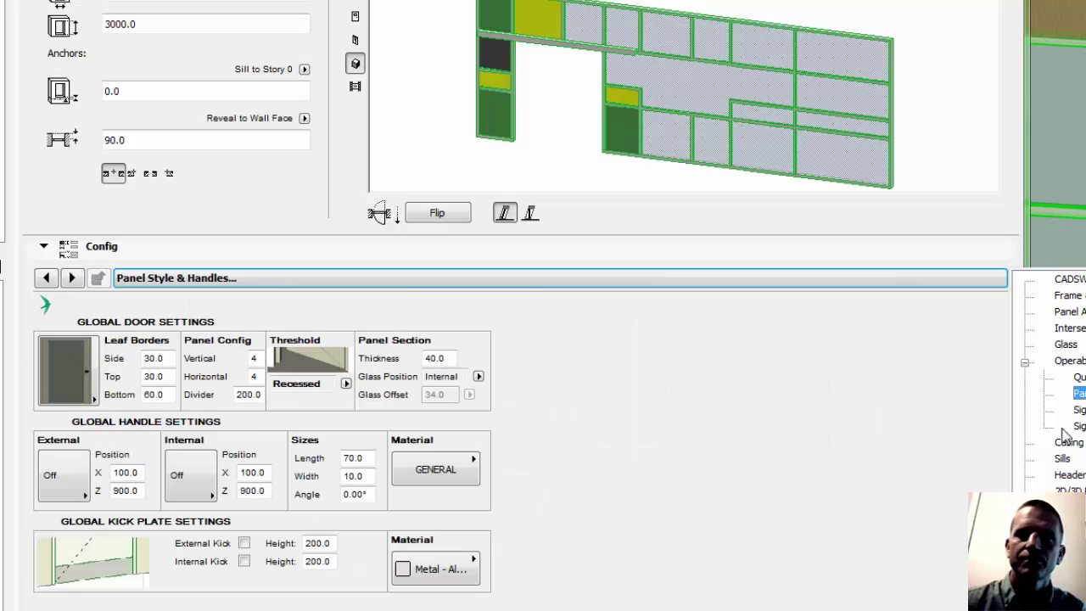
pyautogui.click(222, 482)
pyautogui.click(346, 385)
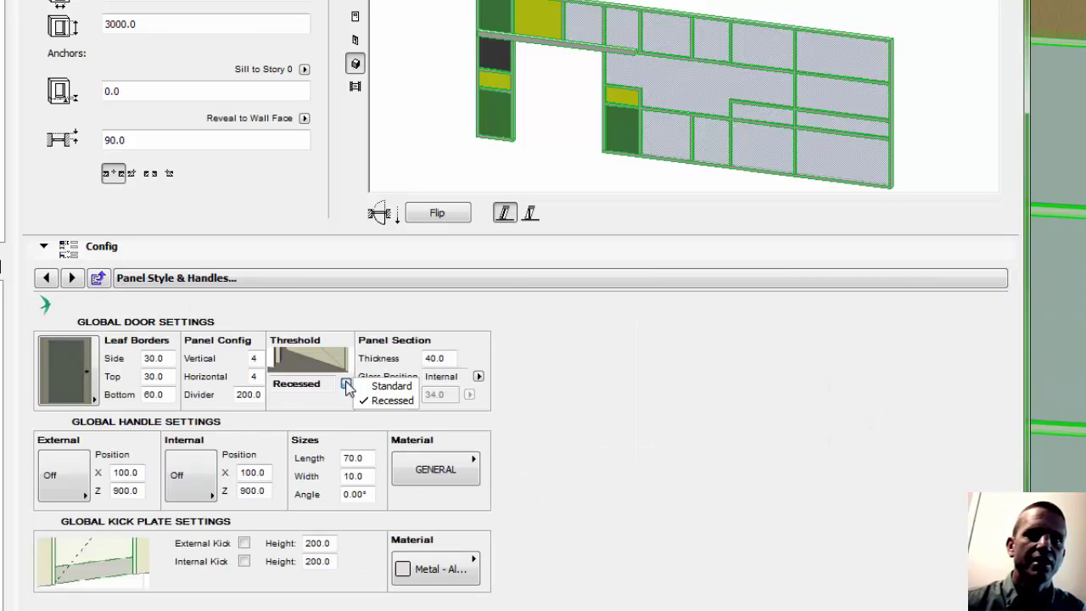
pyautogui.click(391, 386)
pyautogui.click(441, 358)
pyautogui.write('2')
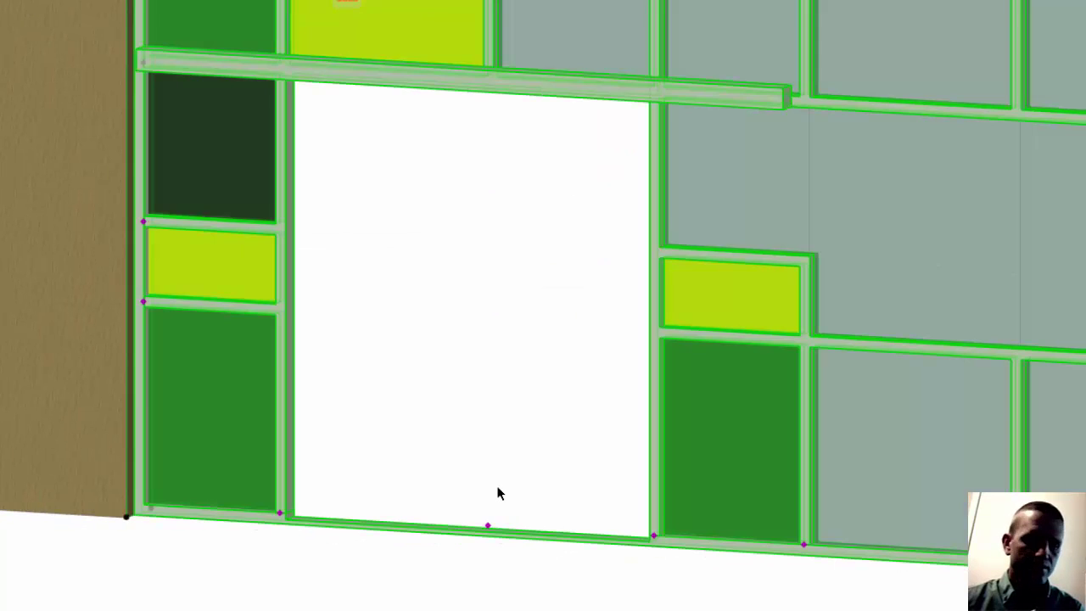
pyautogui.press('Delete')
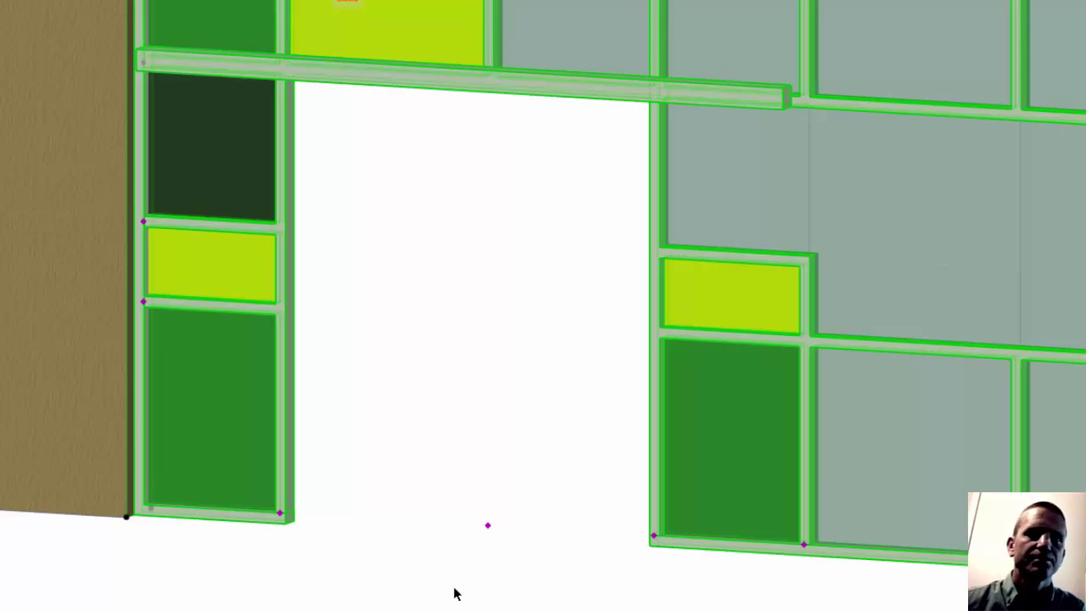
pyautogui.press('Escape')
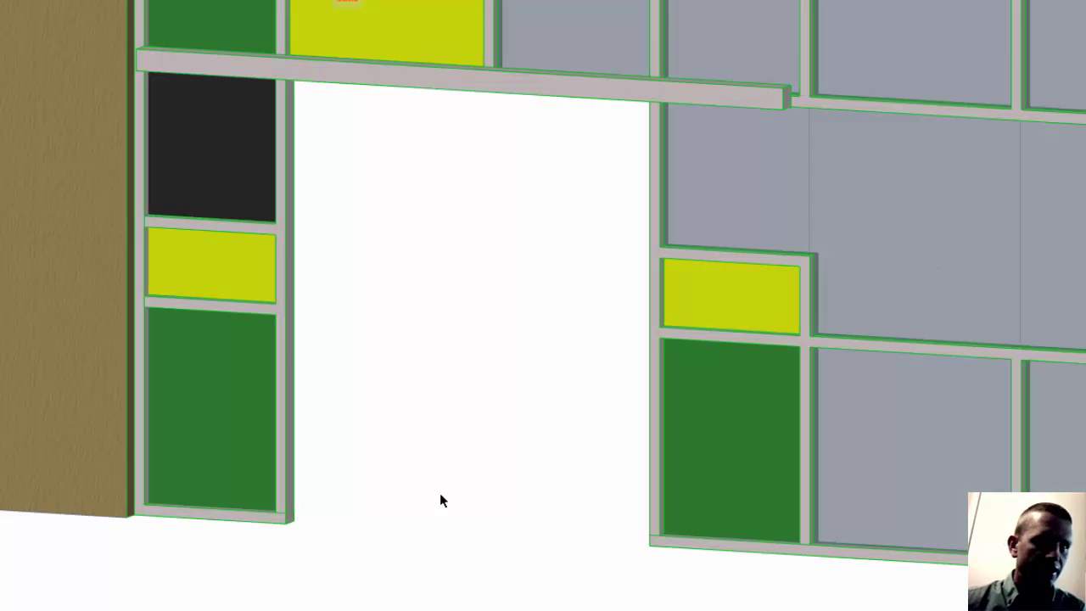
# On the floor plan, select the separate sliding element and stretch its left end to the inner face of the opening's left mullion
pyautogui.press('F2')
pyautogui.moveTo(789, 472); pyautogui.dragTo(418, 505, button='middle')
pyautogui.scroll(3, 208, 435)
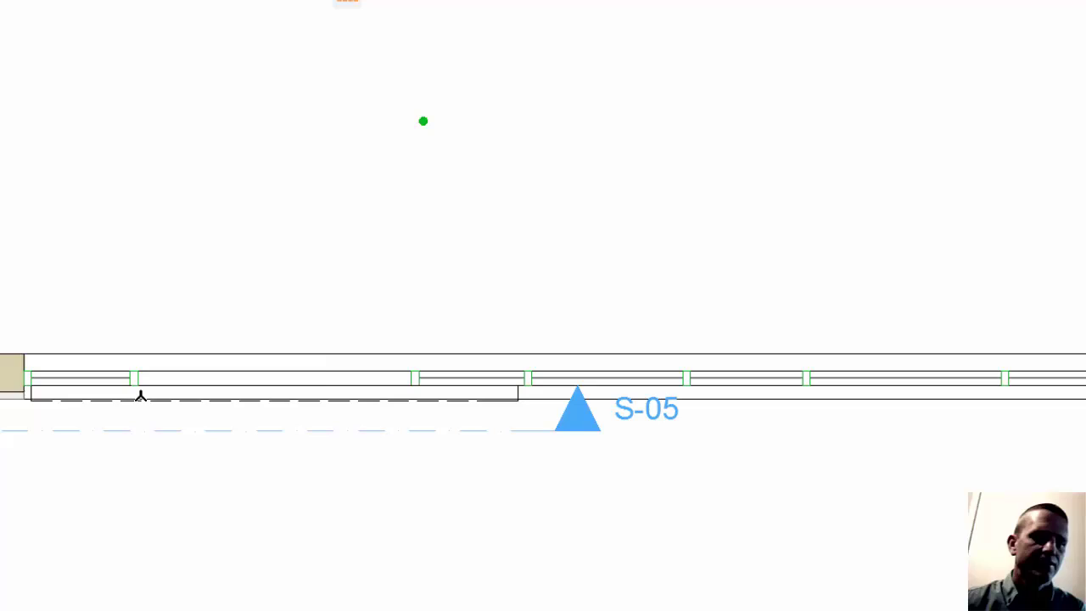
pyautogui.click(167, 381)
pyautogui.scroll(3, 169, 382)
pyautogui.click(2, 423)
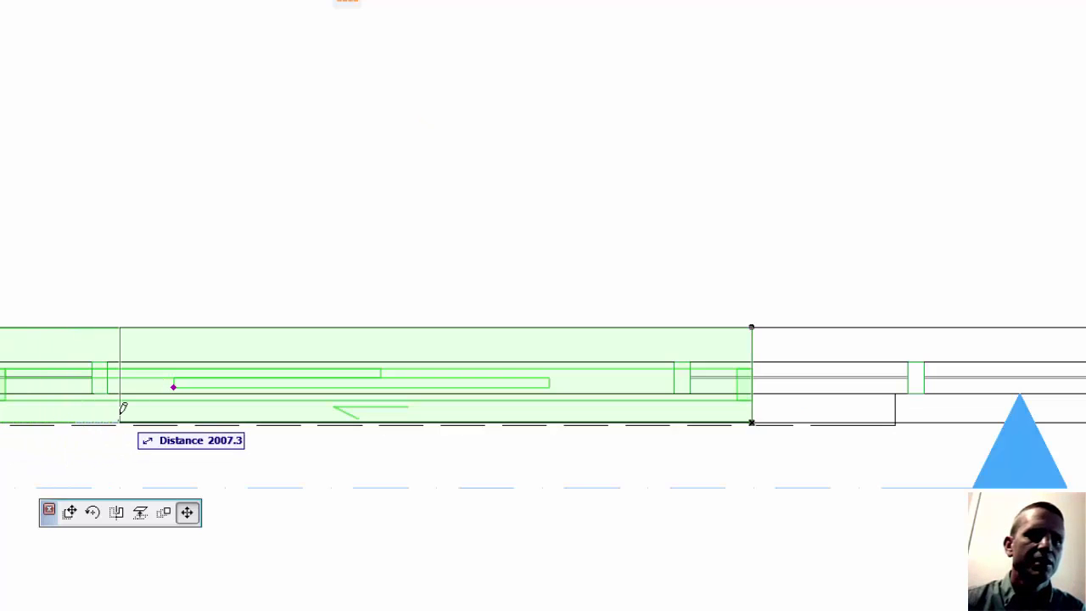
pyautogui.click(108, 384)
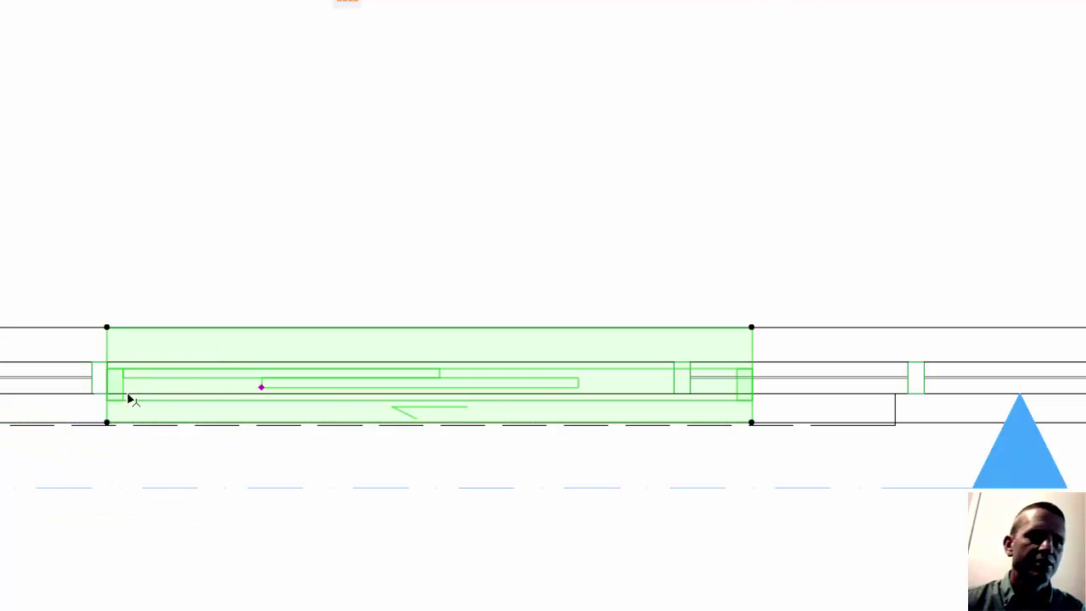
# Stretch the sliding element's right end to the inner face of the opening's right mullion, making it about 1800 wide
pyautogui.click(751, 423)
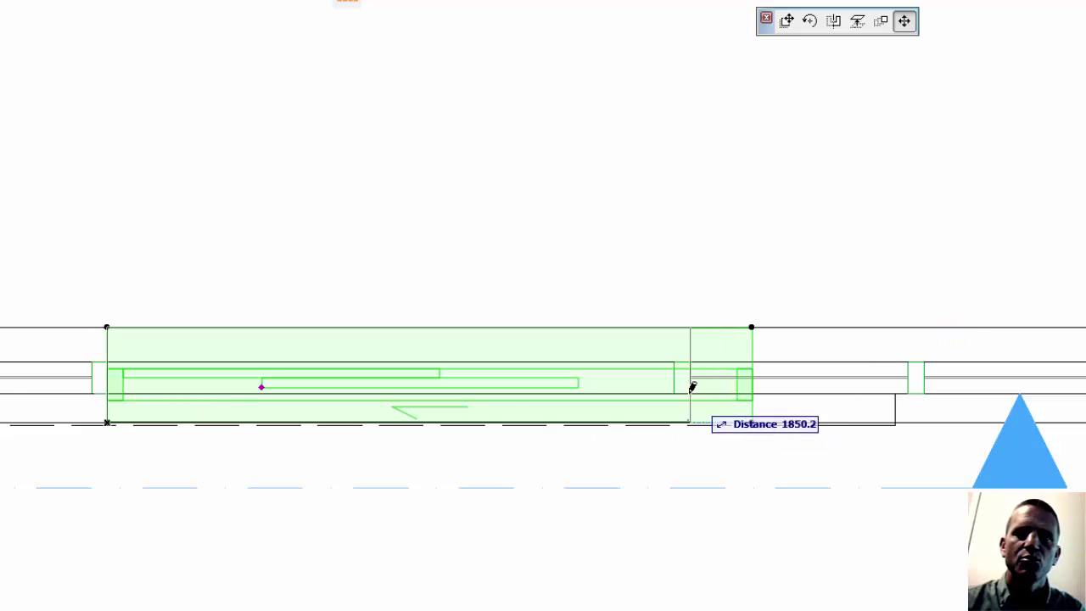
pyautogui.scroll(3, 684, 382)
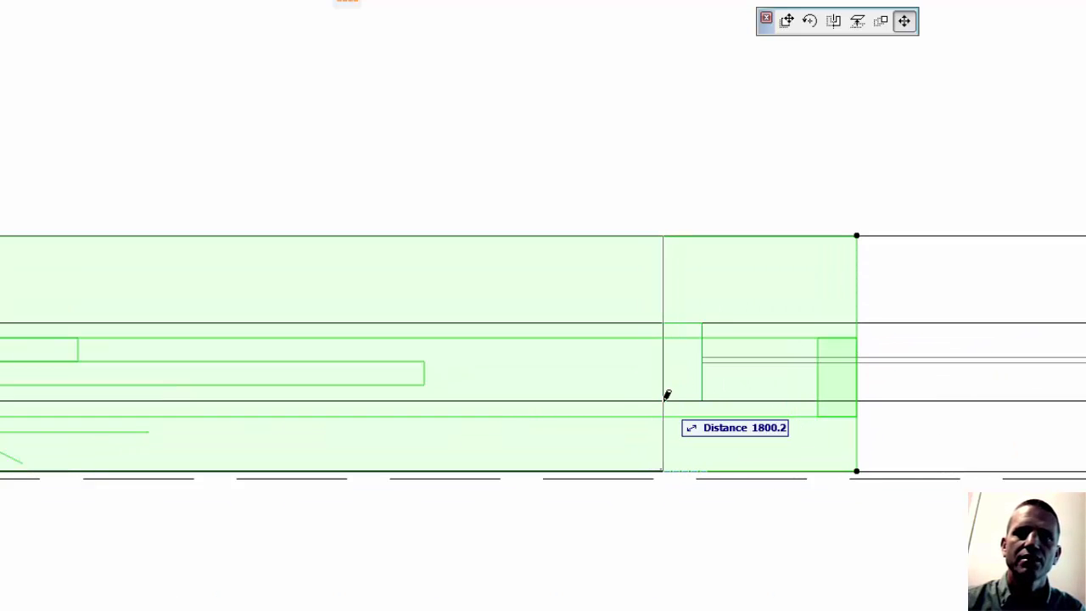
pyautogui.click(665, 392)
pyautogui.scroll(-4, 772, 388)
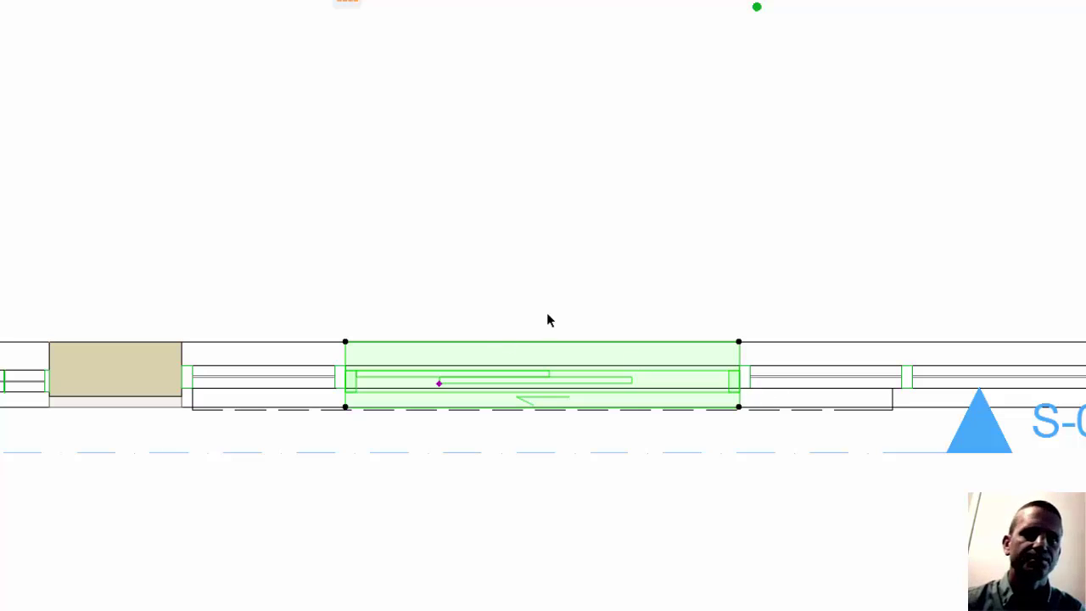
# In 3D, change the sliding element's opening 1 to the multi-slide door type with first panels fixed on both sides, and apply it
pyautogui.press('Delete')
pyautogui.press('F3')
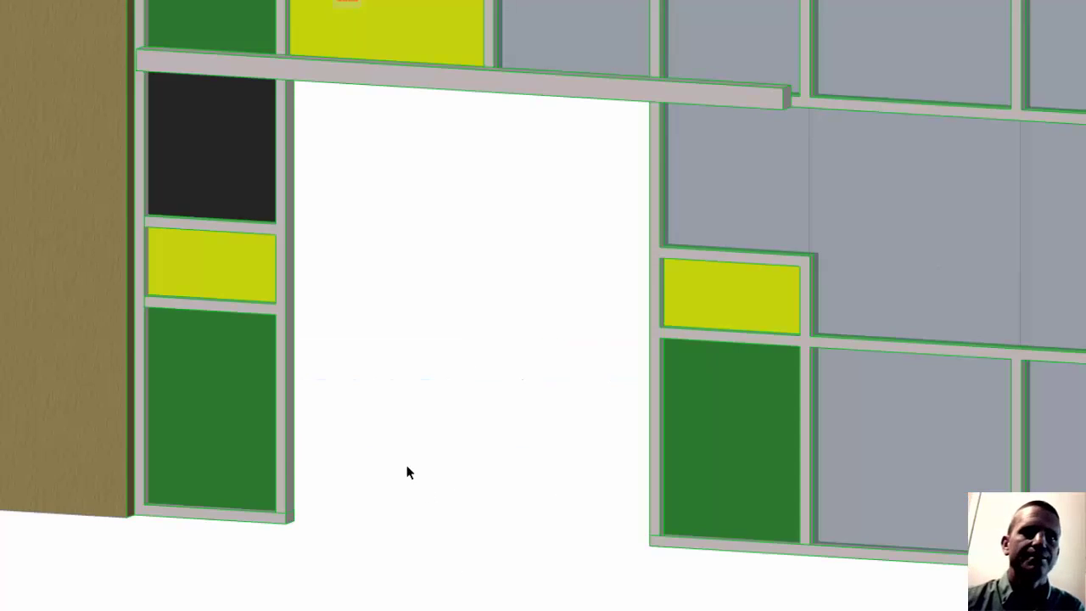
pyautogui.click(470, 391)
pyautogui.hotkey('ctrl', 't')
pyautogui.moveTo(116, 97); pyautogui.dragTo(42, 90)
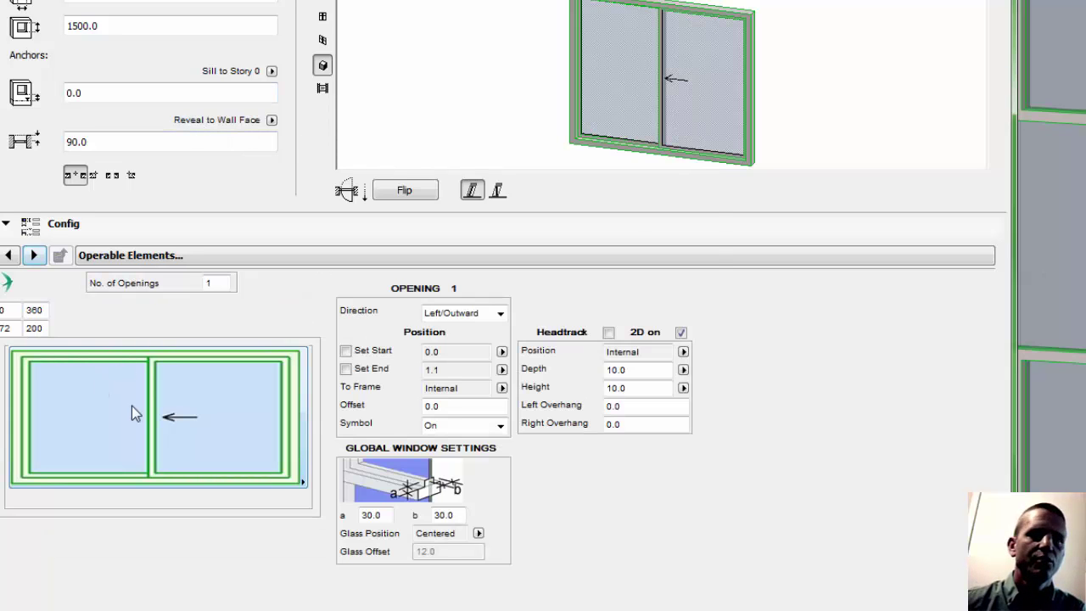
pyautogui.click(180, 420)
pyautogui.scroll(-5, 396, 417)
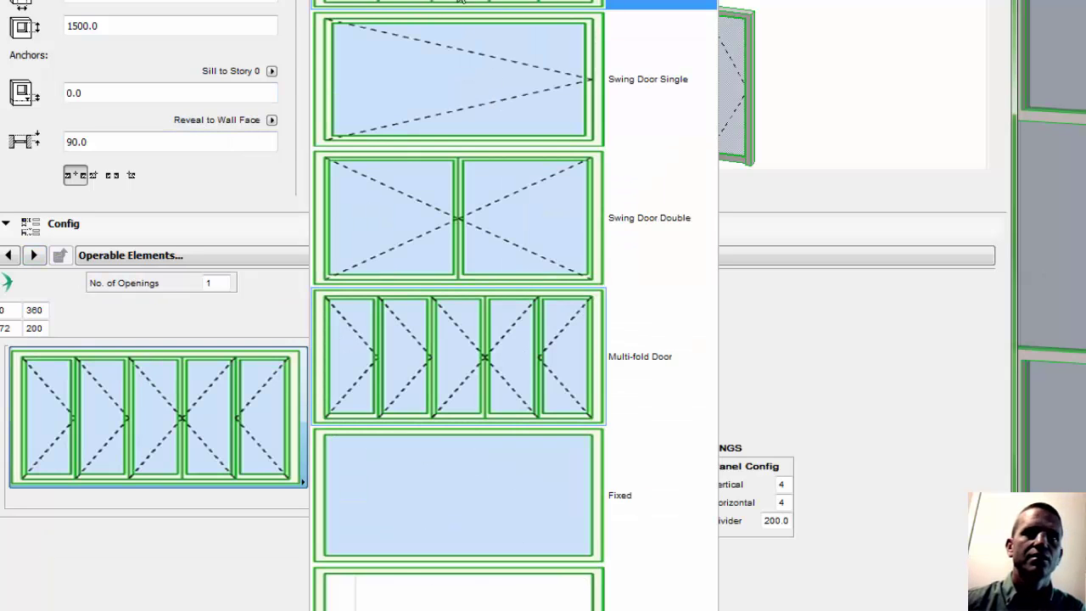
pyautogui.click(396, 407)
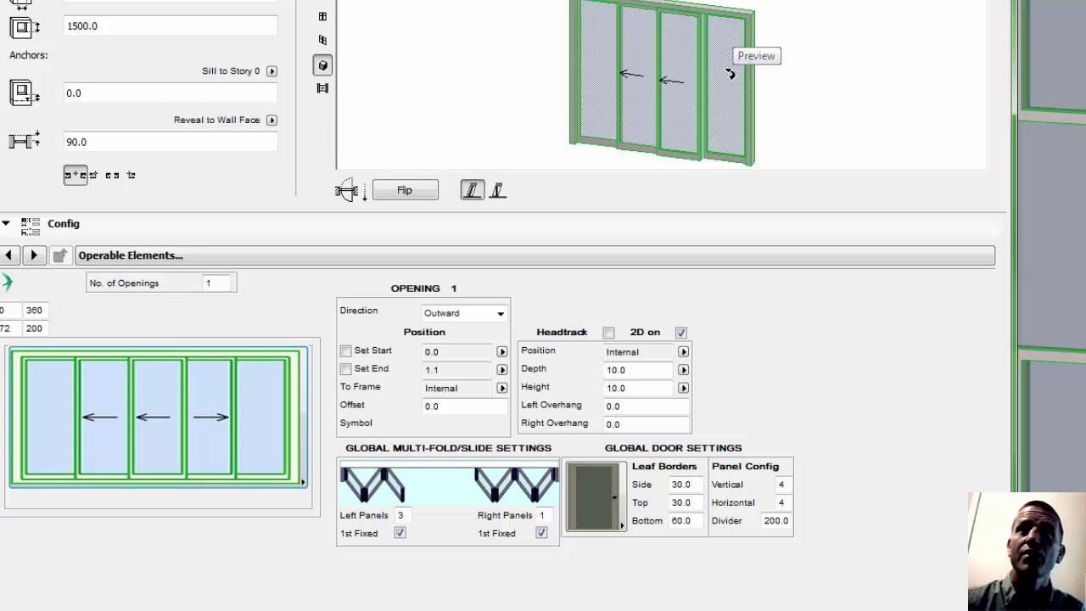
pyautogui.click(404, 535)
pyautogui.click(541, 534)
pyautogui.click(541, 533)
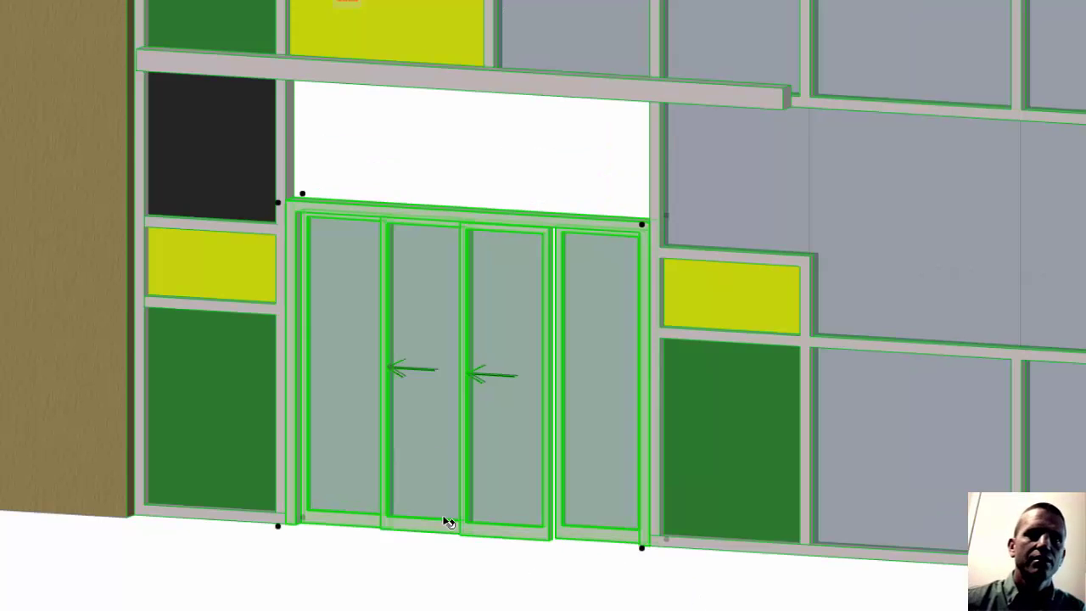
# Stretch the height of the multi-slide door up to the underside of the headtrack
pyautogui.click(303, 204)
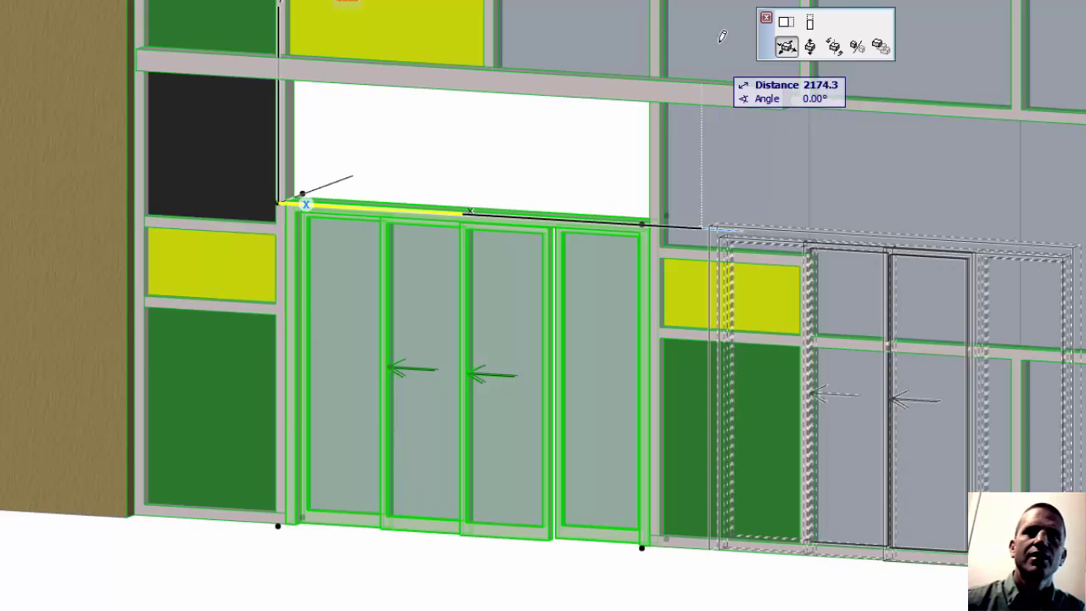
pyautogui.click(810, 23)
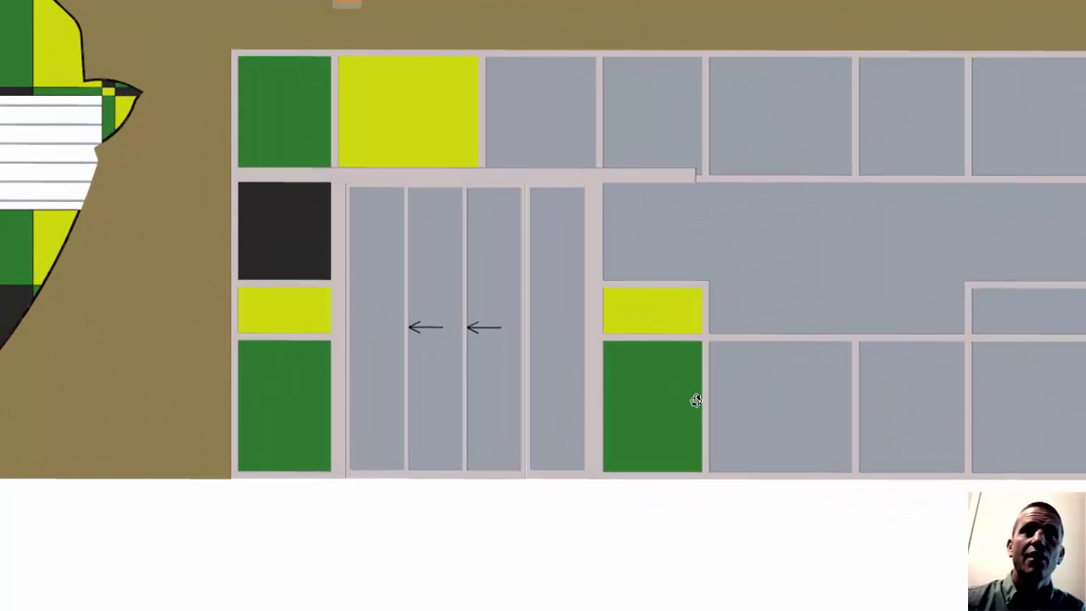
pyautogui.moveTo(750, 398); pyautogui.dragTo(296, 379, button='middle')
pyautogui.keyDown('shift'); pyautogui.moveTo(424, 412); pyautogui.dragTo(362, 412, button='middle'); pyautogui.keyUp('shift')
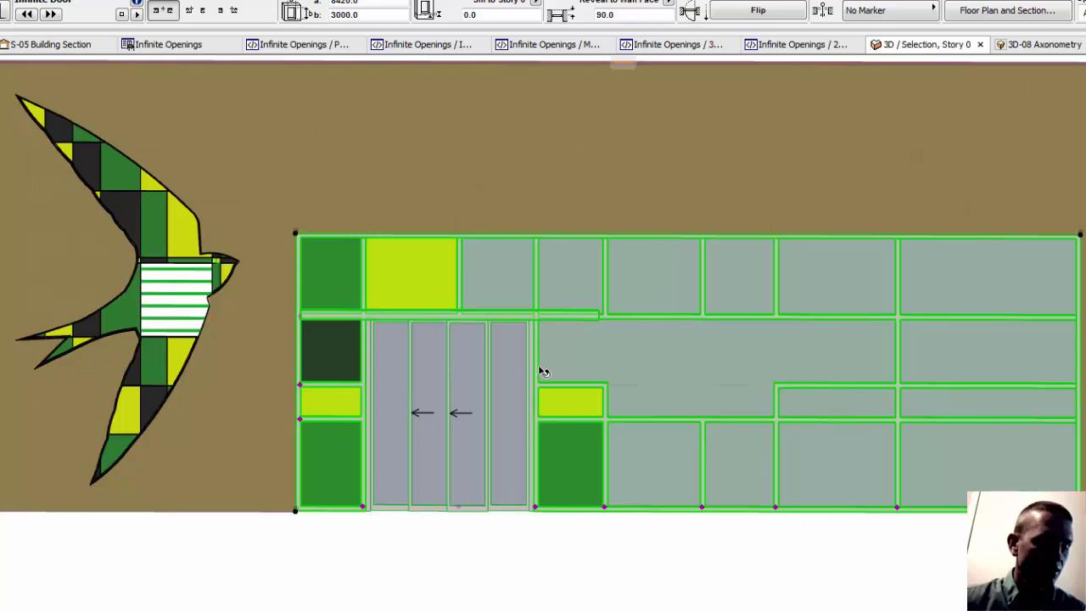
# In the large Infinite Door's Frame & Overall Sizes, set the frame type to Polygon with the Polygon Frame option and apply it
pyautogui.doubleClick(454, 452)
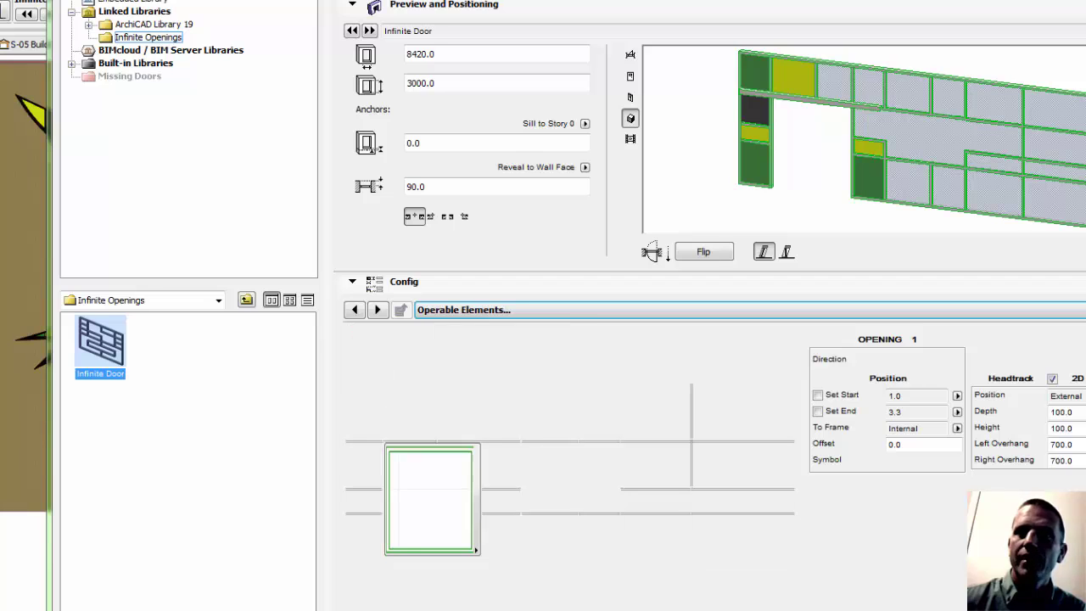
pyautogui.click(479, 446)
pyautogui.click(408, 437)
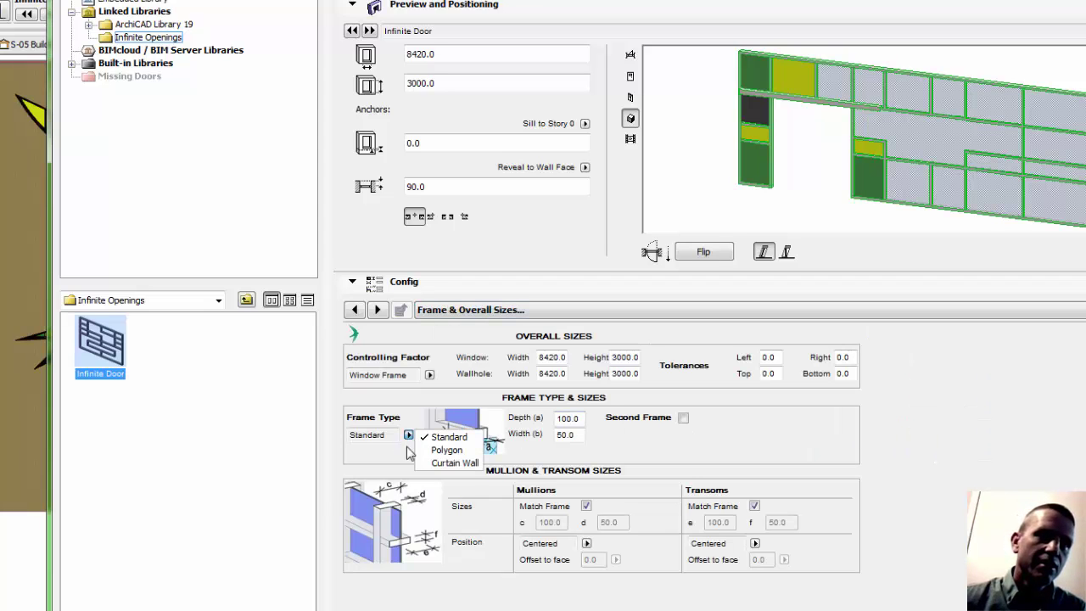
pyautogui.click(457, 451)
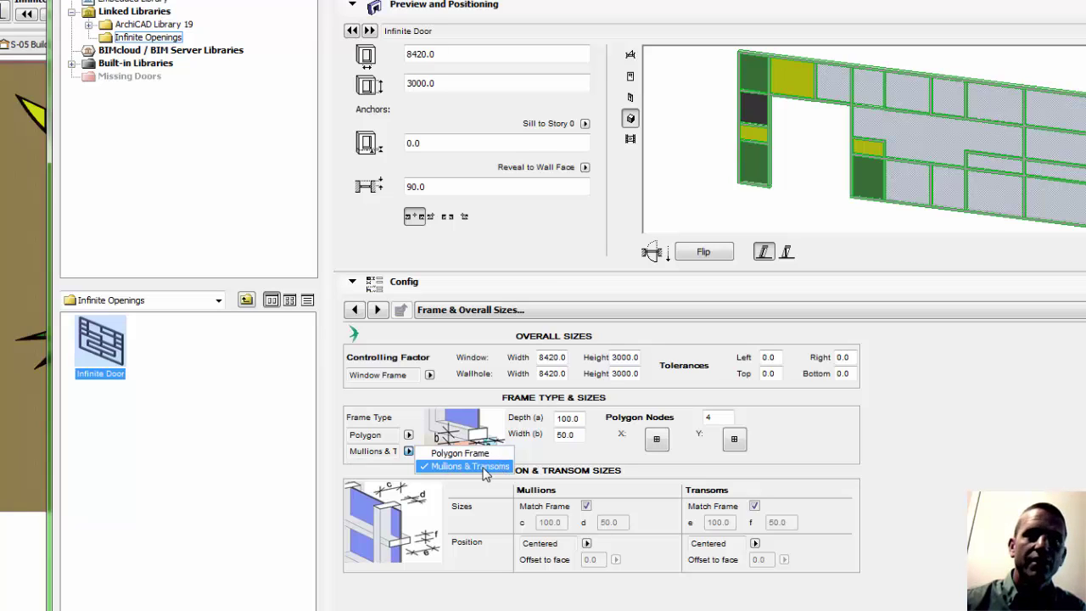
pyautogui.click(463, 454)
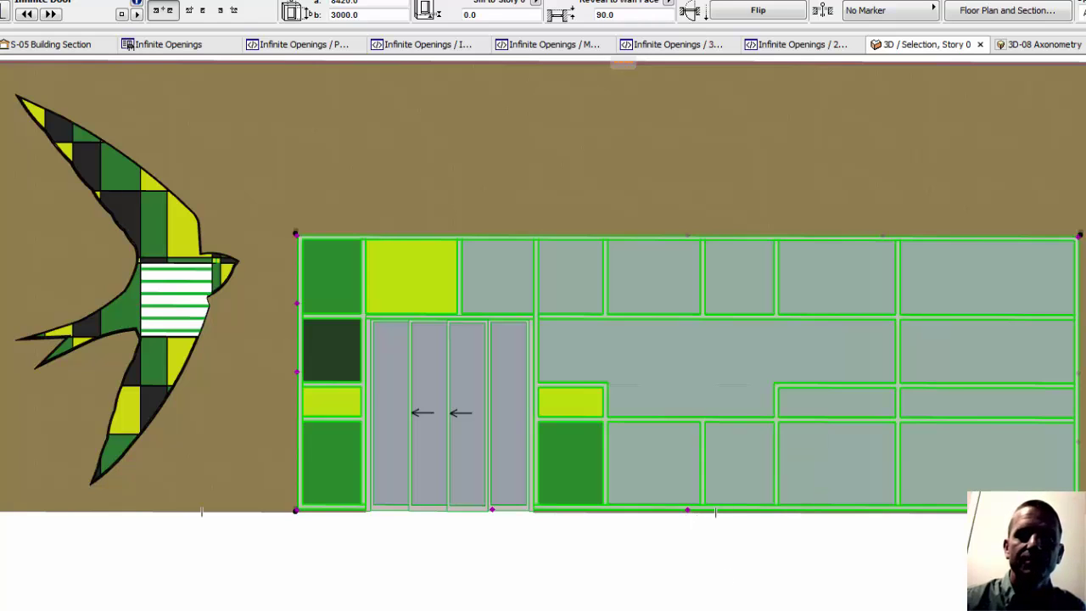
# Insert a node on the polygon frame's right edge, pulling it inward, and move the top-right corner inward and down
pyautogui.scroll(2, 980, 256)
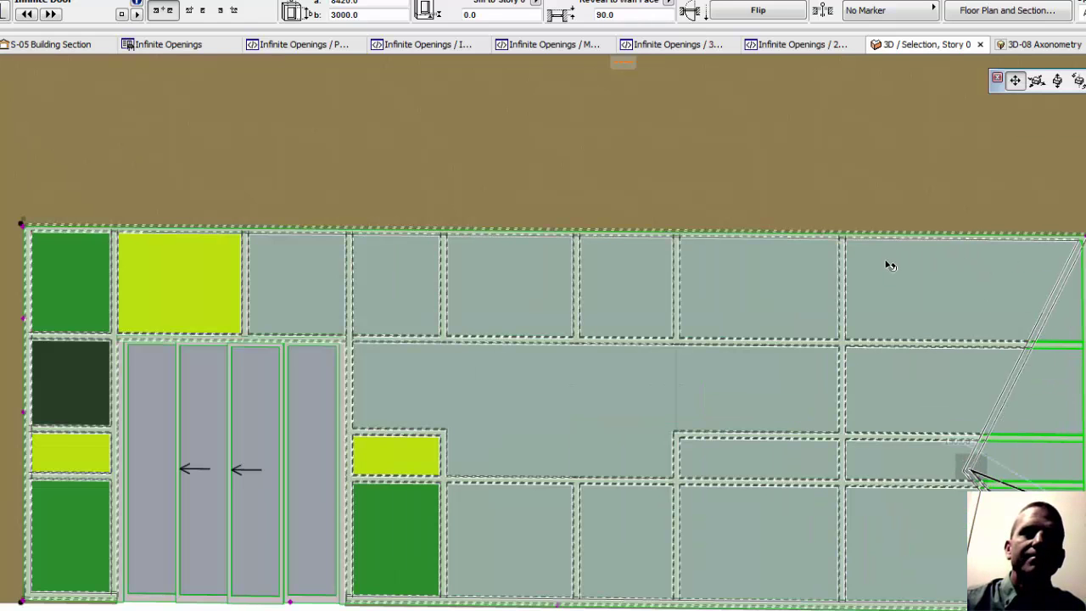
pyautogui.click(822, 235)
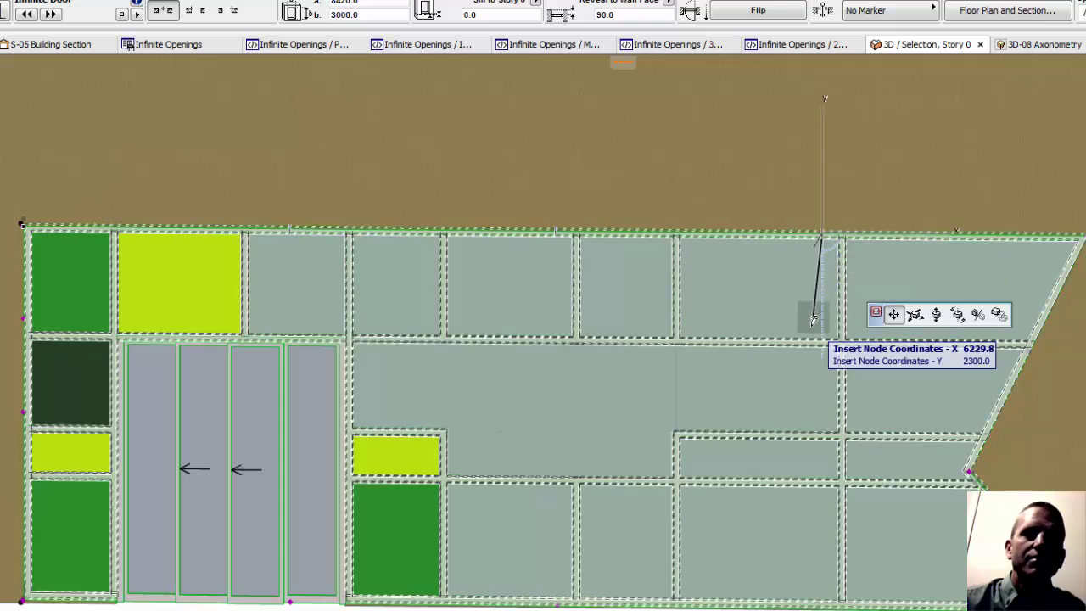
pyautogui.press('Escape')
pyautogui.scroll(3, 1082, 236)
pyautogui.click(1055, 256)
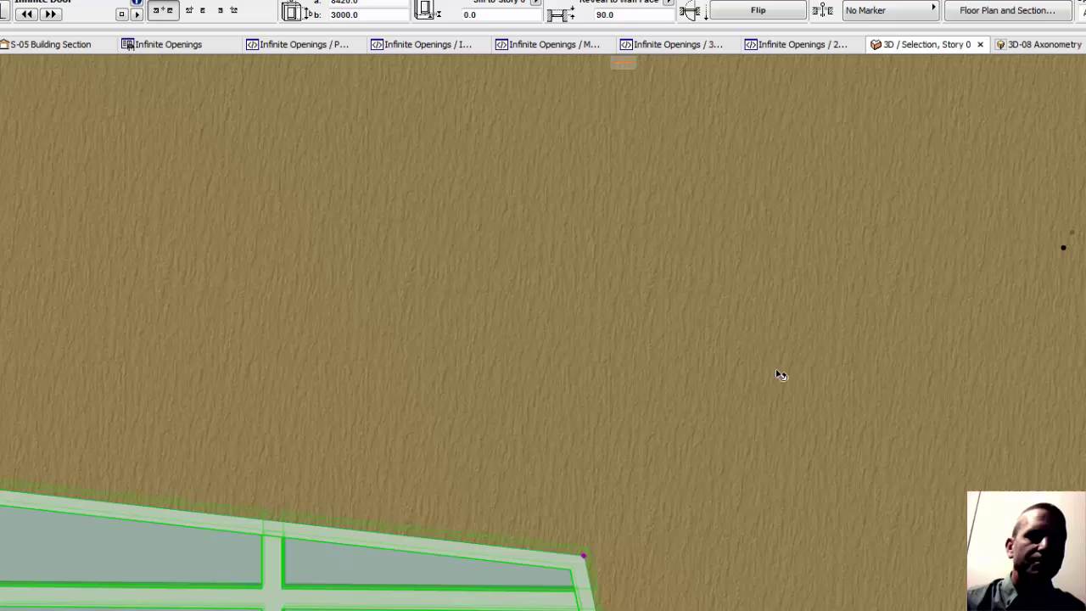
# Move the polygon frame's top-left corner inward and down to about X 254, Y 2575
pyautogui.scroll(-5, 812, 357)
pyautogui.moveTo(627, 450); pyautogui.dragTo(912, 376, button='middle')
pyautogui.scroll(4, 378, 250)
pyautogui.click(359, 250)
pyautogui.scroll(-4, 349, 296)
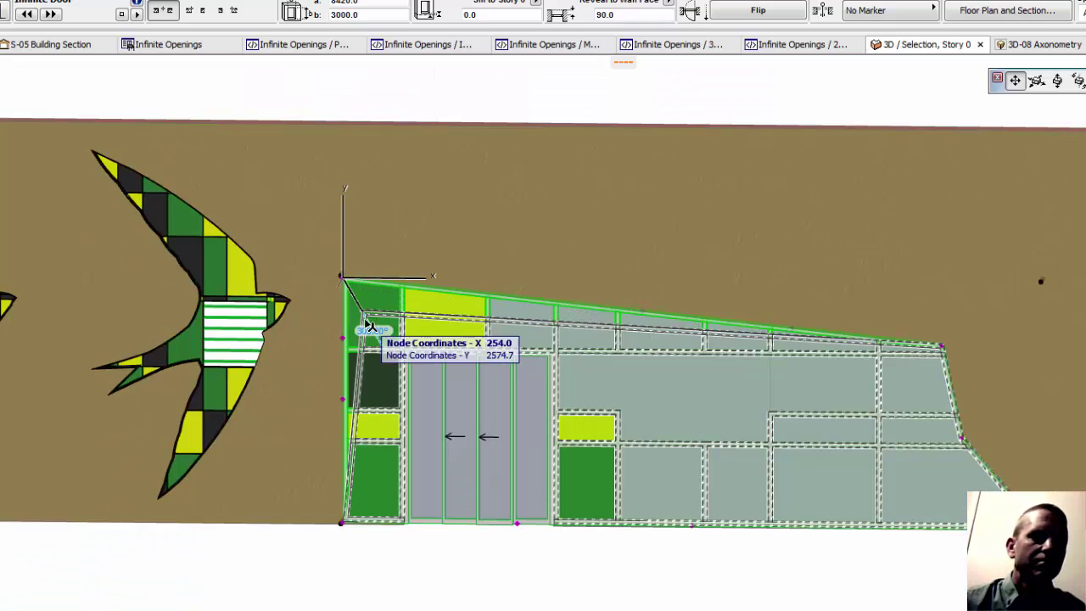
pyautogui.click(366, 320)
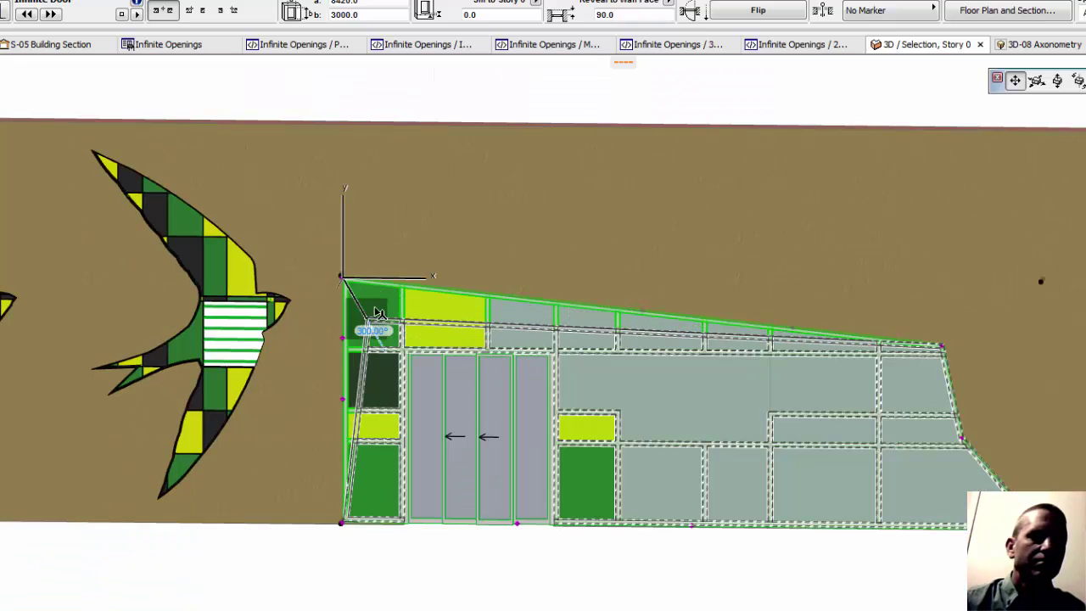
# Insert a node on the frame's top edge, pull it down into a dip, and curve the segment above the doors upward
pyautogui.click(805, 346)
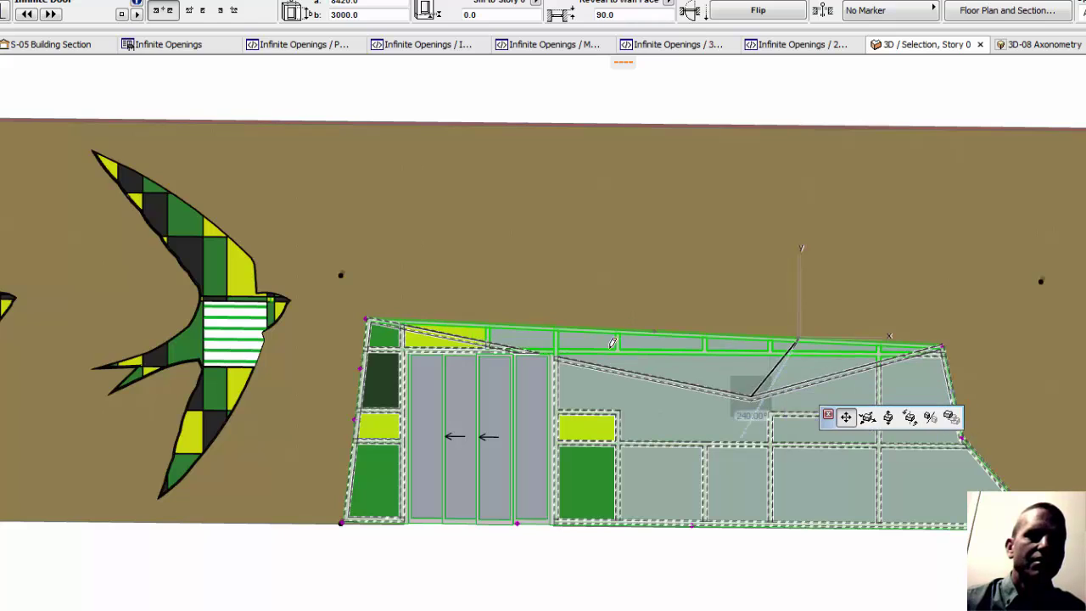
pyautogui.click(558, 357)
pyautogui.click(570, 303)
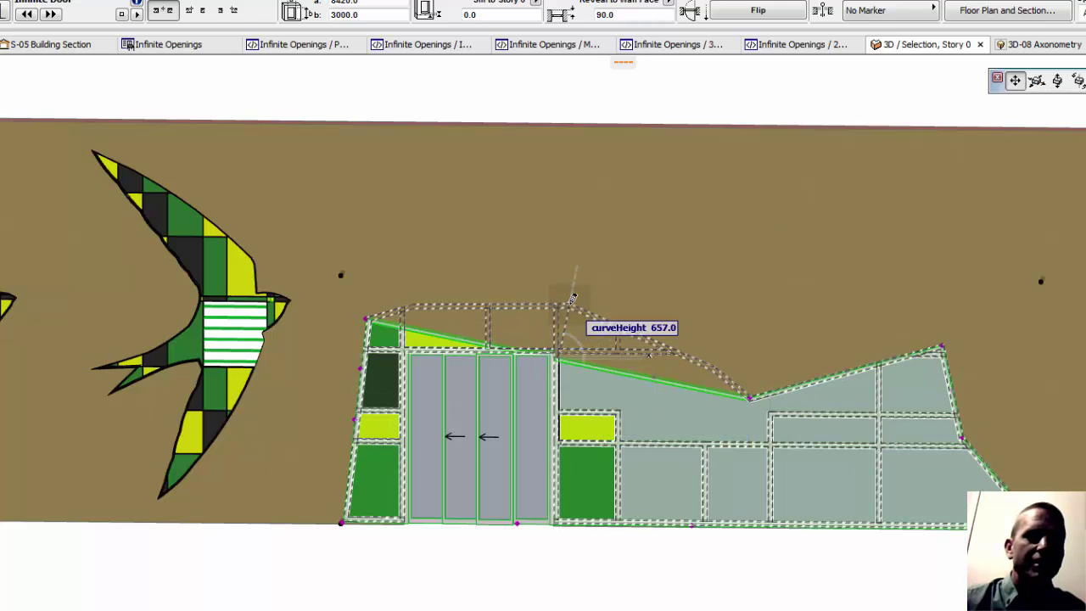
pyautogui.click(581, 283)
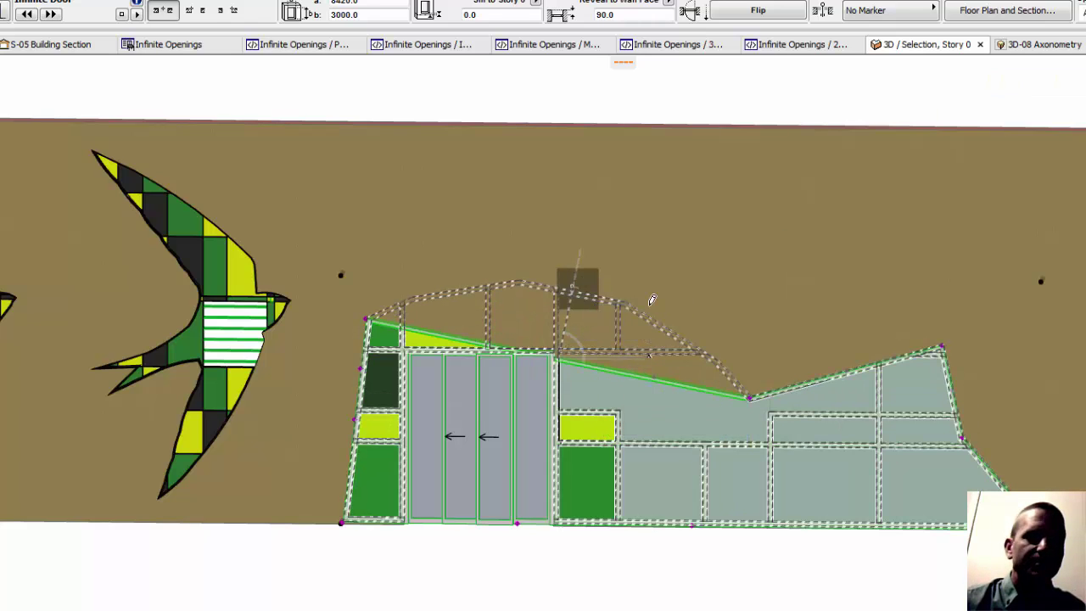
# Set the Infinite Door's 3D resolution to 120 so the arched top segment is smooth, and apply the settings
pyautogui.scroll(3, 602, 379)
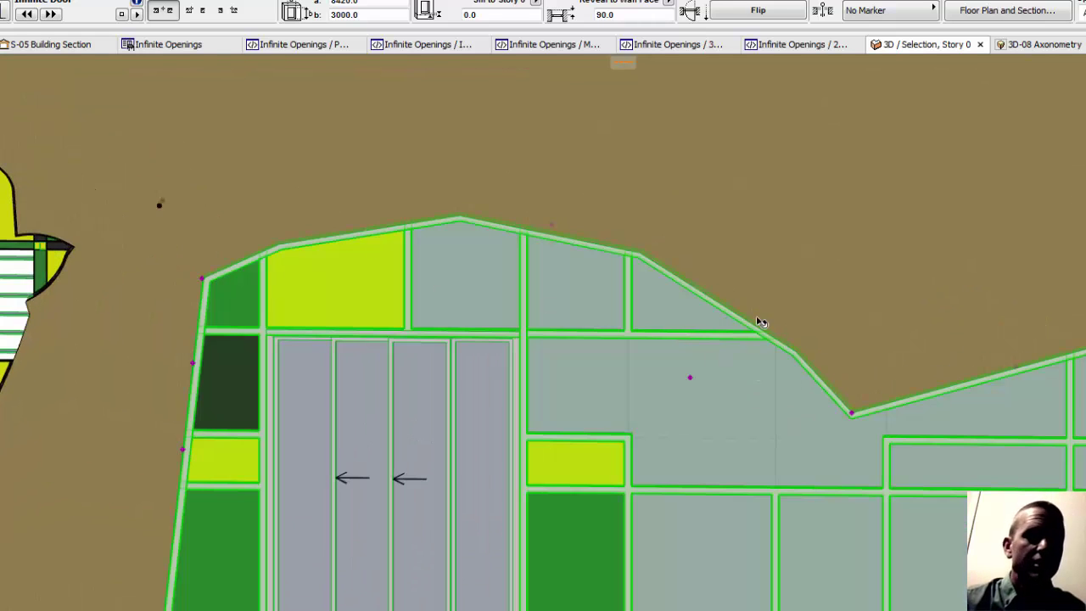
pyautogui.doubleClick(445, 269)
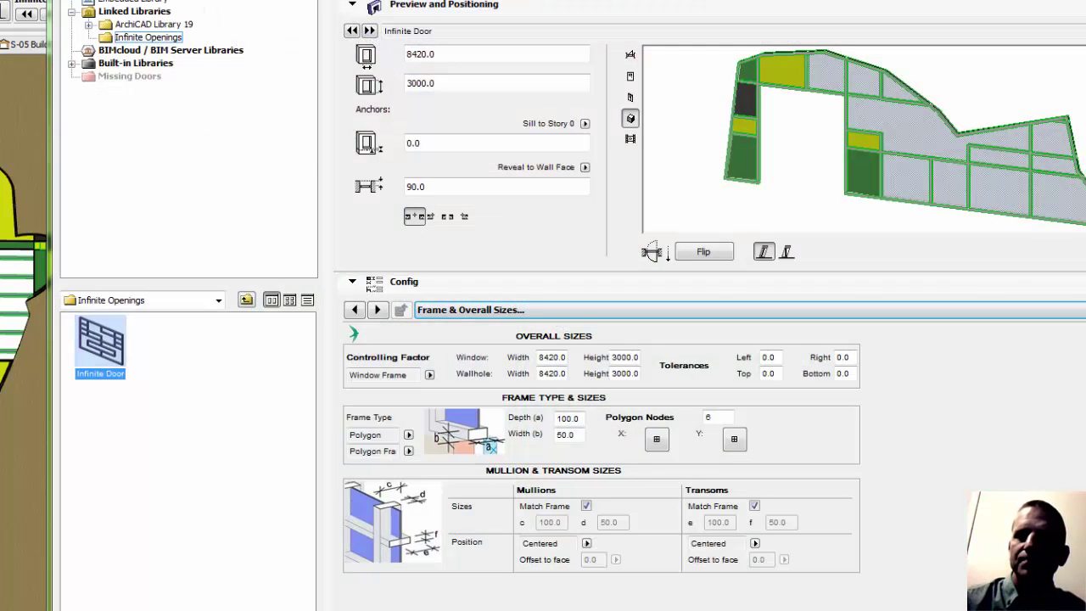
pyautogui.scroll(-3, 622, 307)
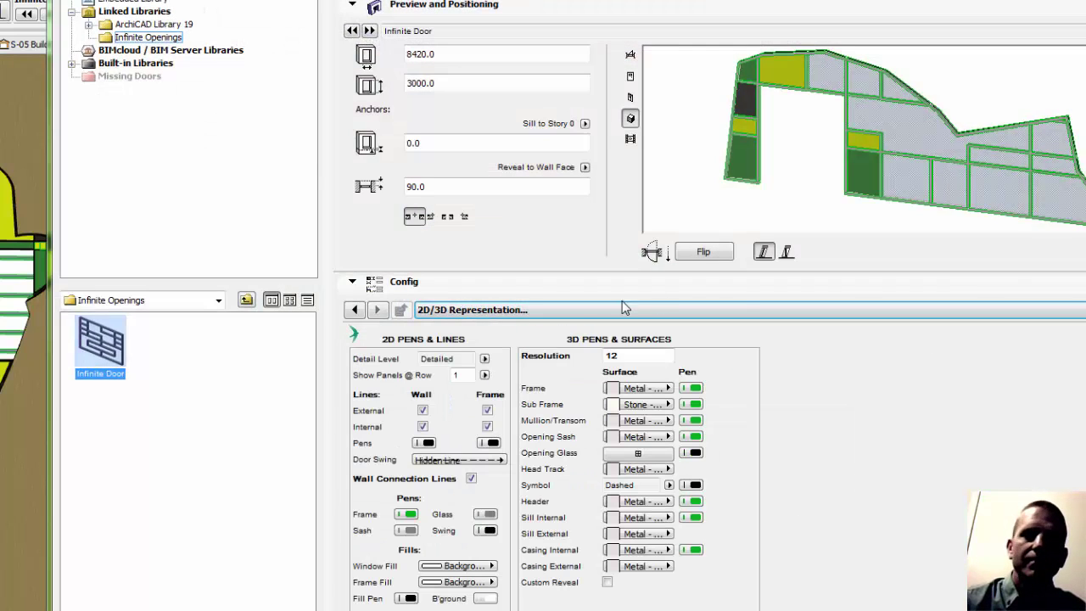
pyautogui.click(624, 356)
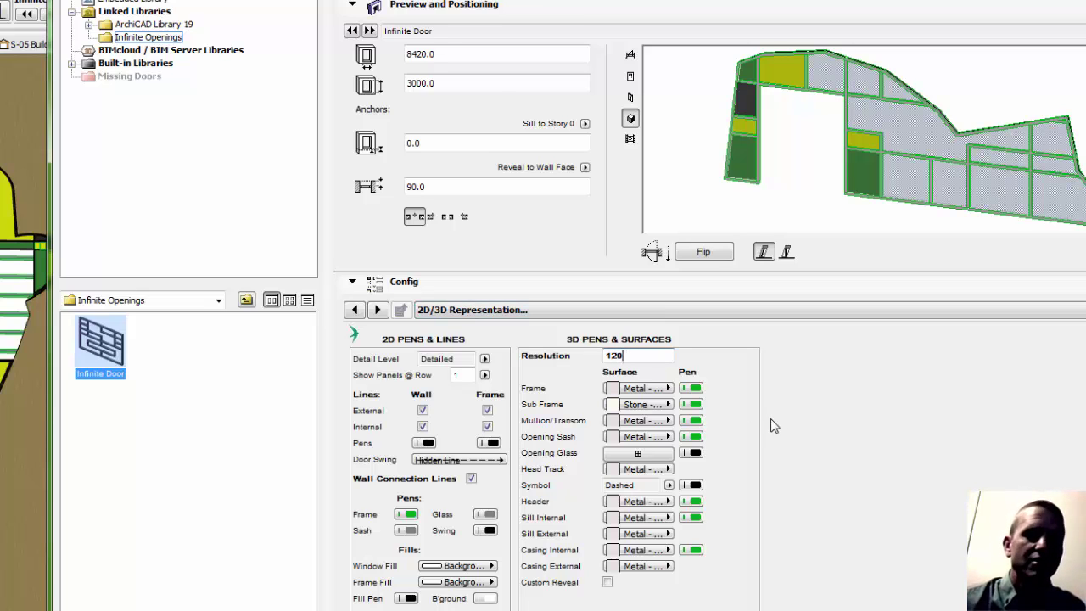
pyautogui.press('Return')
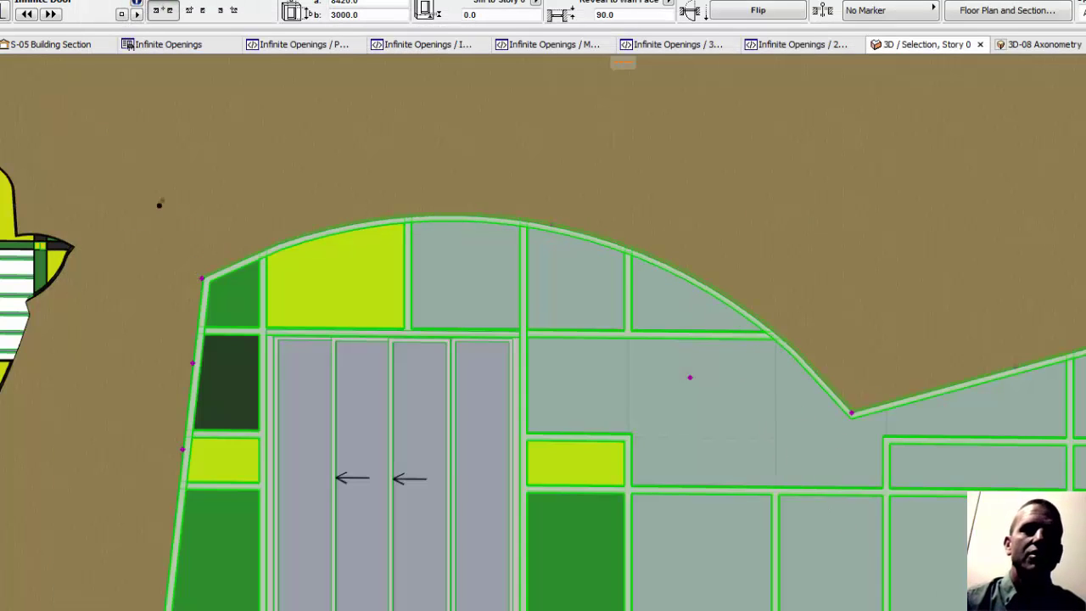
pyautogui.press('Escape')
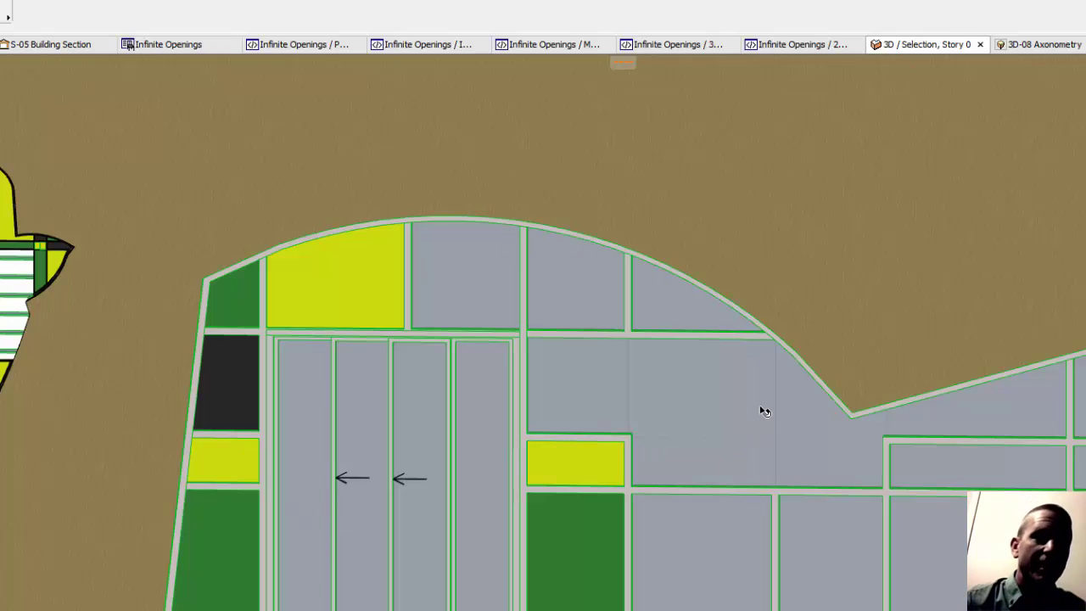
# Look over the swallow-shaped windows beside the reshaped door in the 3D view
pyautogui.moveTo(300, 417); pyautogui.dragTo(830, 511, button='middle')
pyautogui.moveTo(383, 235); pyautogui.dragTo(500, 346, button='middle')
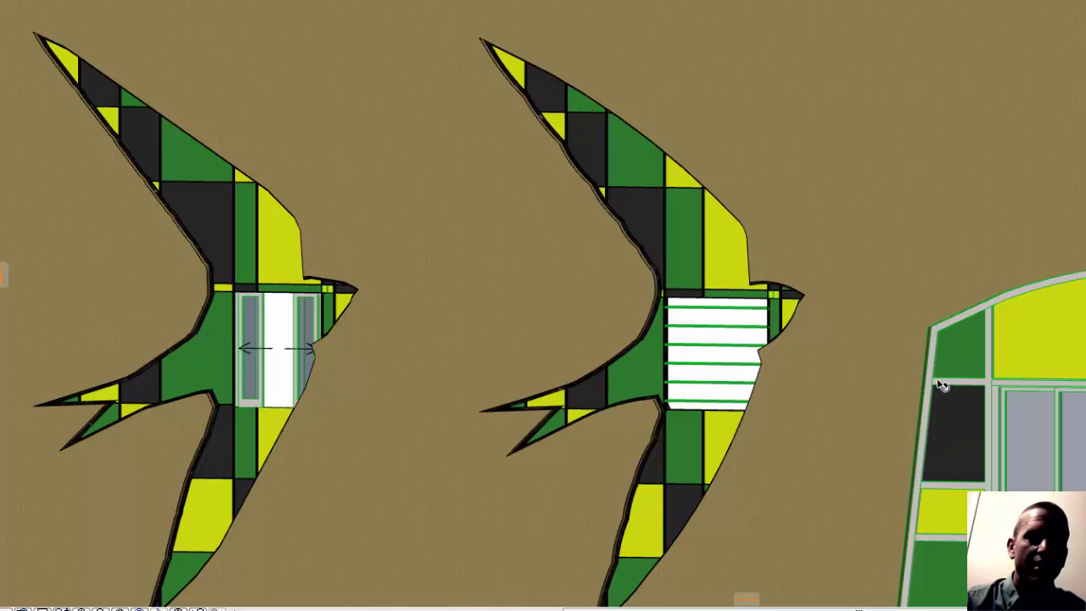
pyautogui.moveTo(939, 384); pyautogui.dragTo(678, 254, button='middle')
pyautogui.scroll(-3, 645, 298)
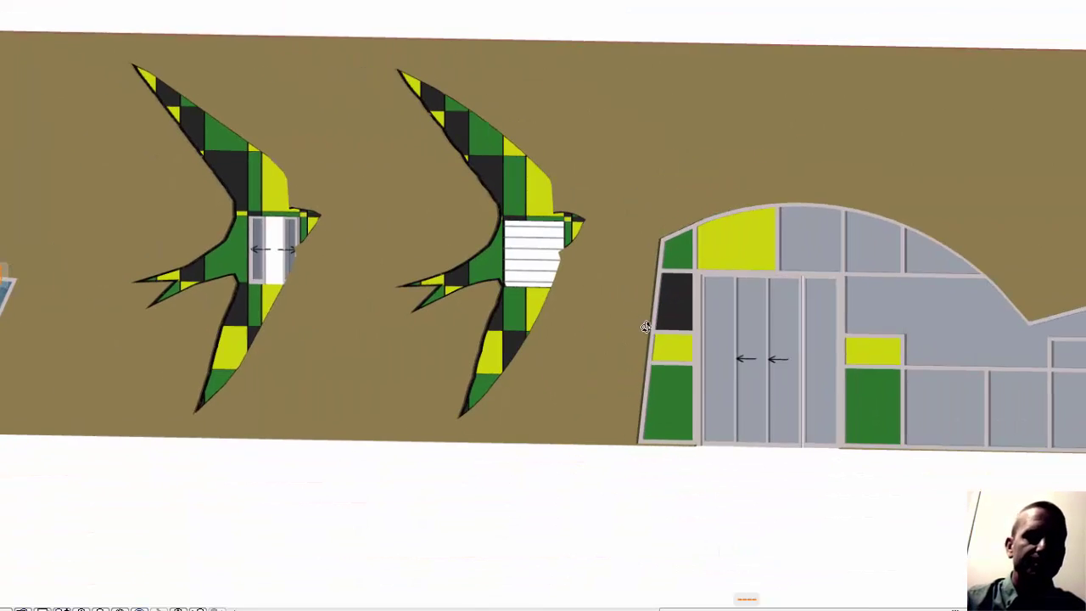
pyautogui.keyDown('shift'); pyautogui.moveTo(645, 326); pyautogui.dragTo(558, 211, button='middle'); pyautogui.keyUp('shift')
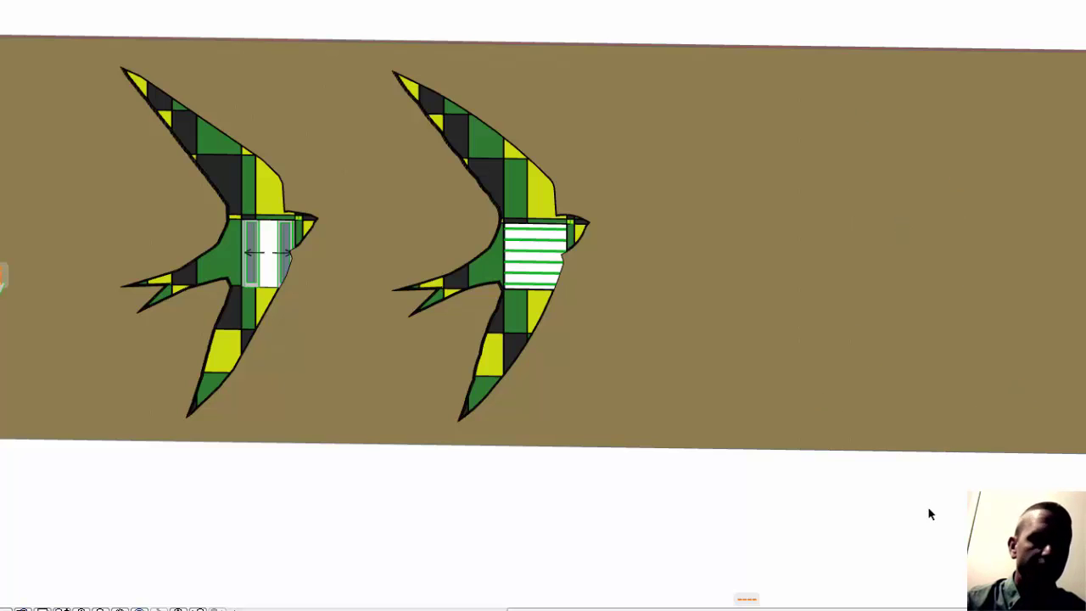
# Open the building section and fit the plain rectangular window to the swallow image, about 2417 wide and 4220 high
pyautogui.press('F2')
pyautogui.press('F6')
pyautogui.scroll(5, 740, 467)
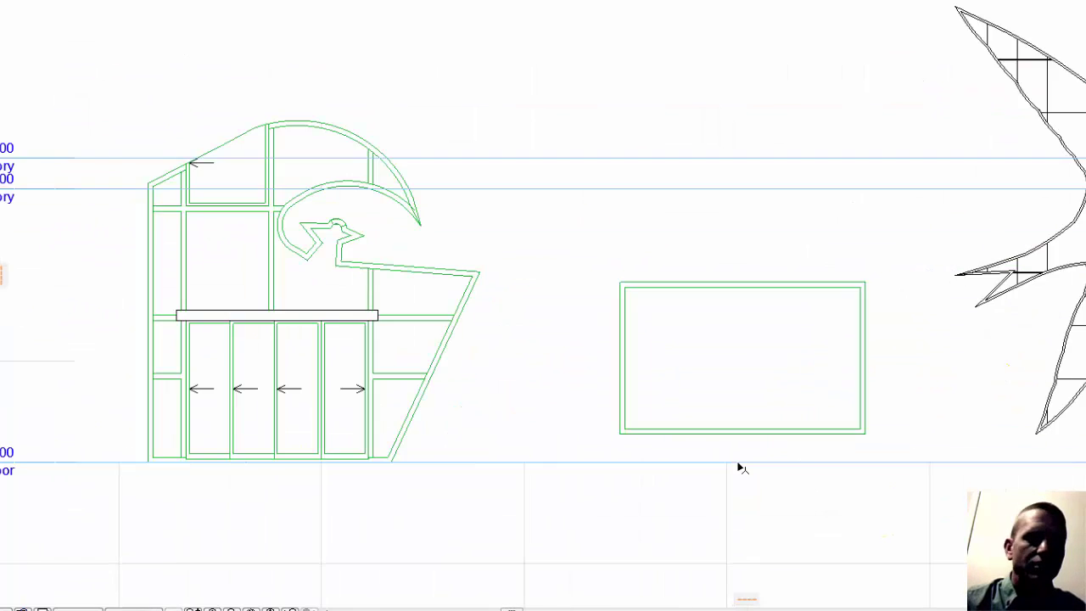
pyautogui.click(731, 422)
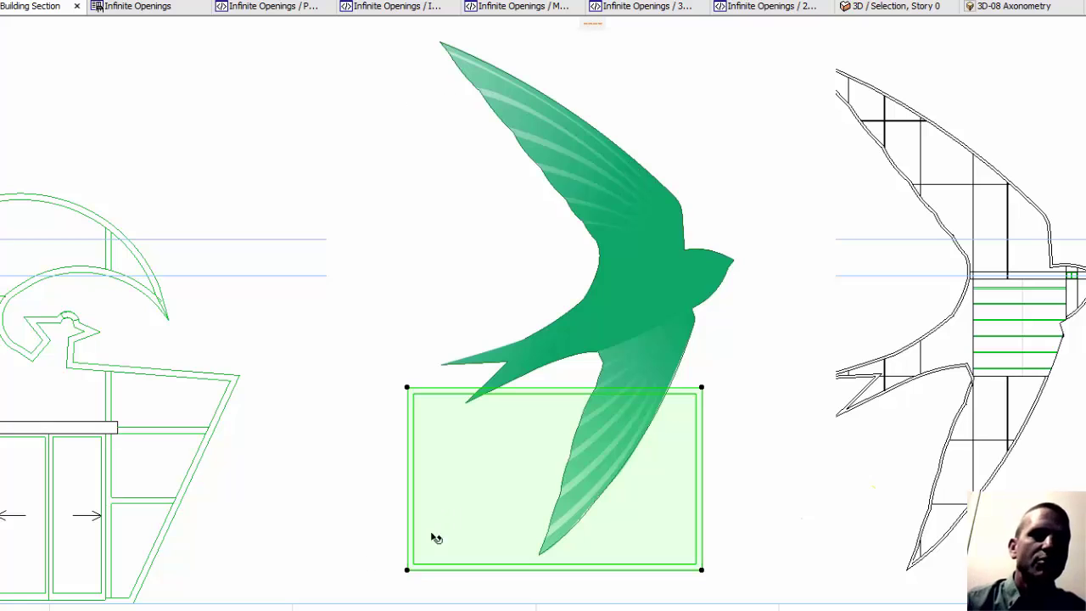
pyautogui.click(409, 572)
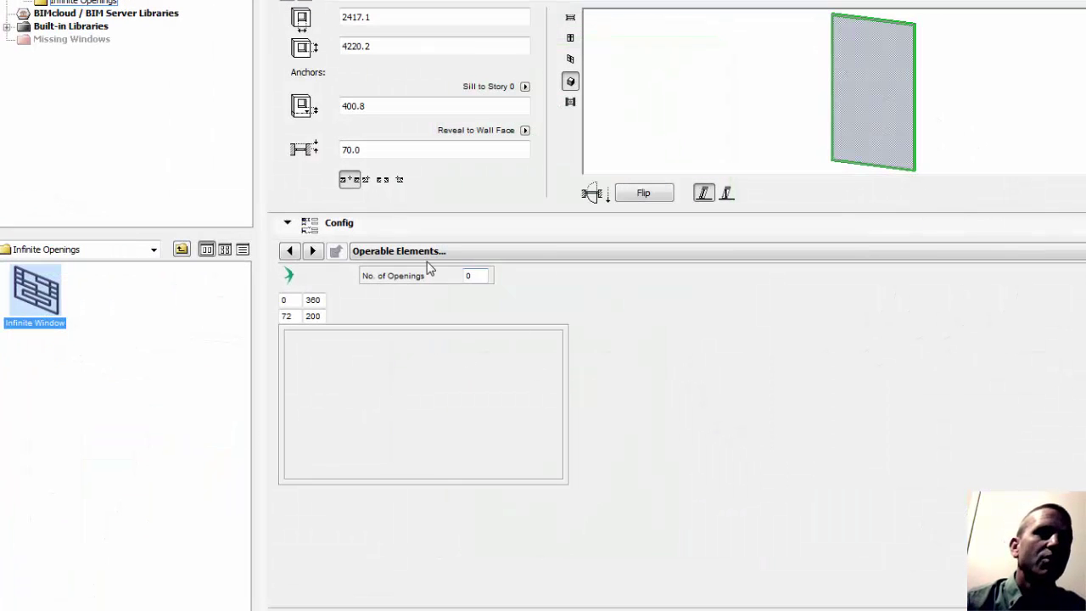
# Set the fitted window's frame type to Polygon in Frame & Overall Sizes and apply it
pyautogui.click(394, 253)
pyautogui.click(344, 393)
pyautogui.click(395, 395)
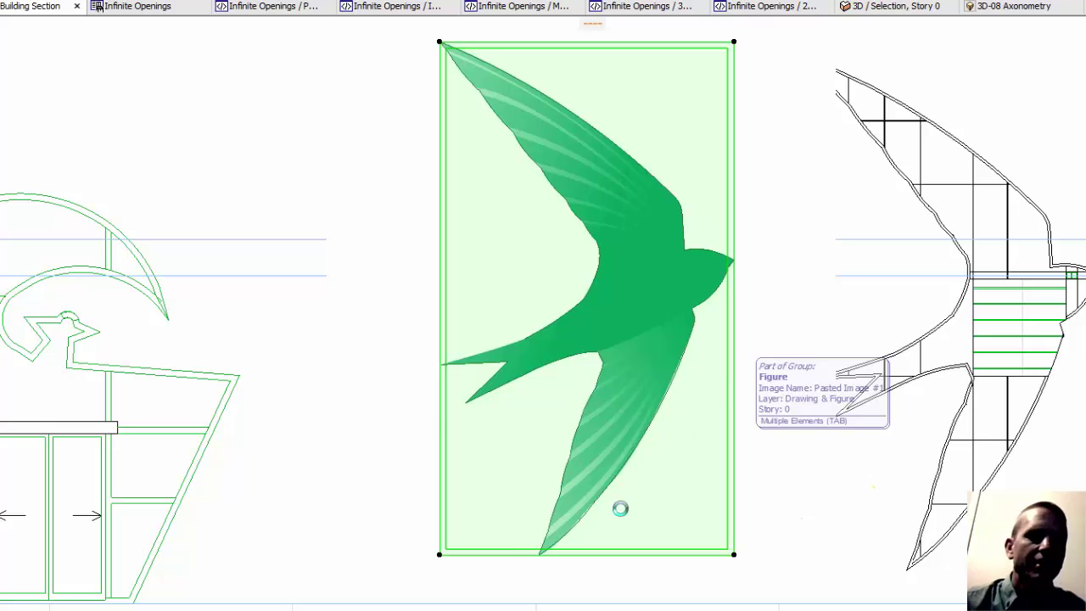
pyautogui.click(620, 510)
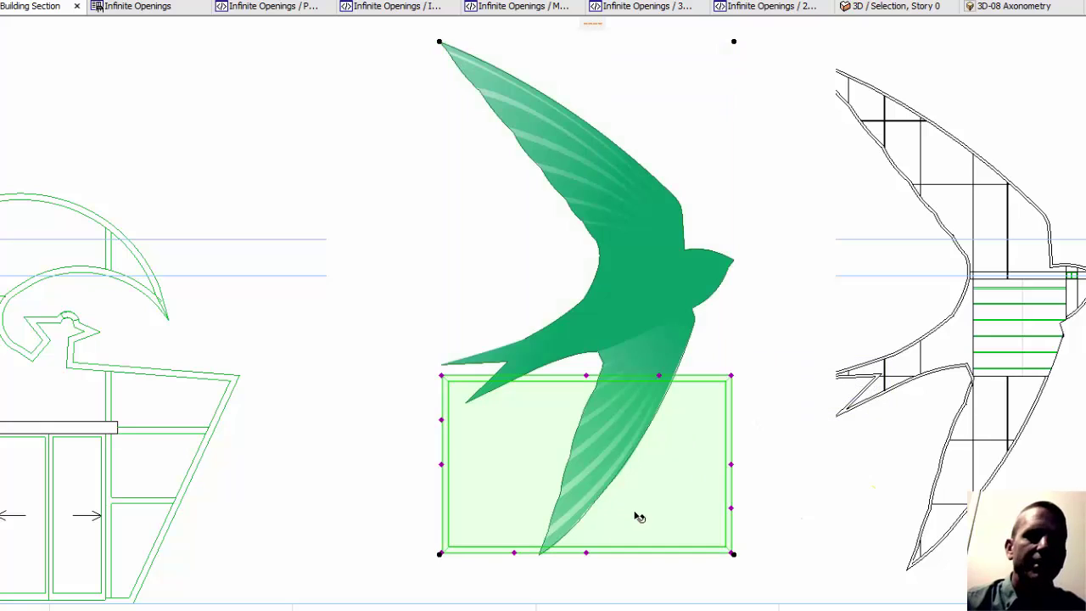
# Move the polygon frame's bottom-right corner node to the tip of the swallow's lower wing
pyautogui.scroll(5, 432, 530)
pyautogui.scroll(-5, 418, 526)
pyautogui.click(452, 549)
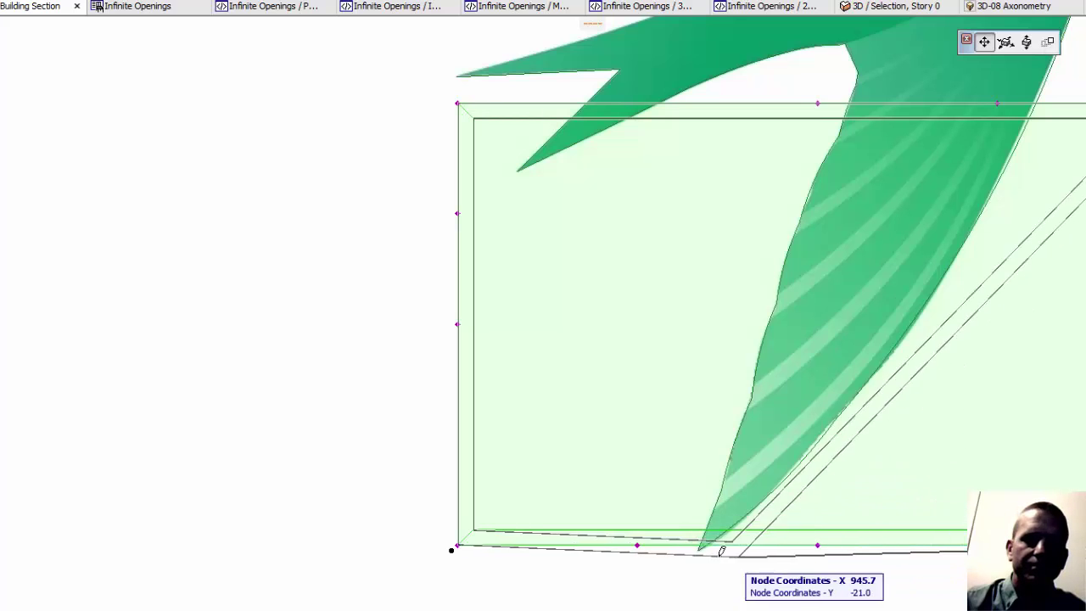
pyautogui.press('Escape')
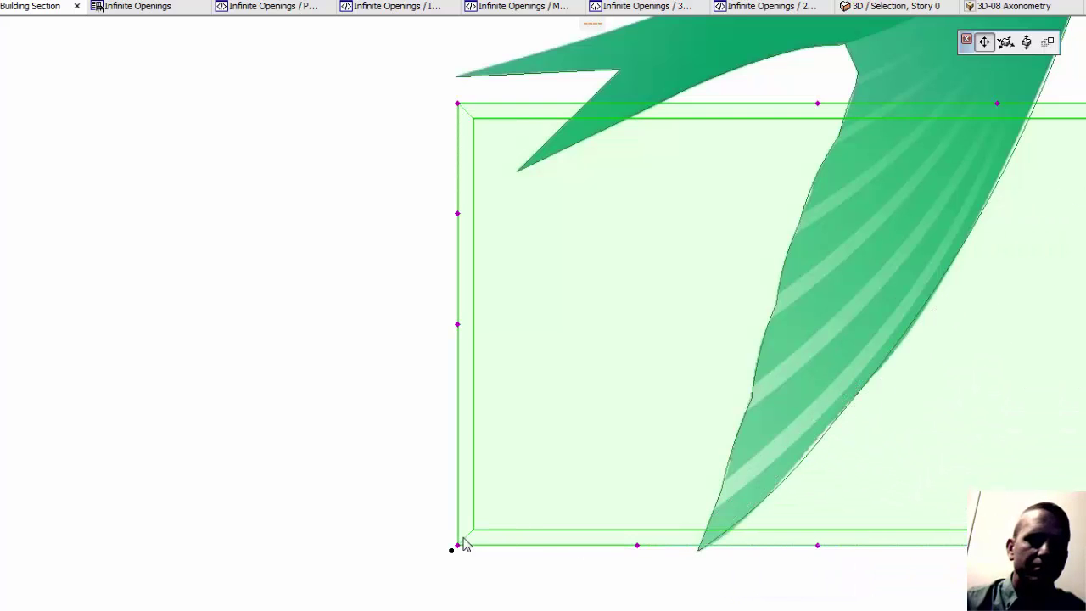
pyautogui.click(457, 546)
pyautogui.scroll(-5, 722, 382)
pyautogui.moveTo(649, 445); pyautogui.dragTo(484, 593, button='middle')
# Move the frame's top-right corner node to the beak tip and insert a top-edge node at the upper wing tip
pyautogui.click(741, 419)
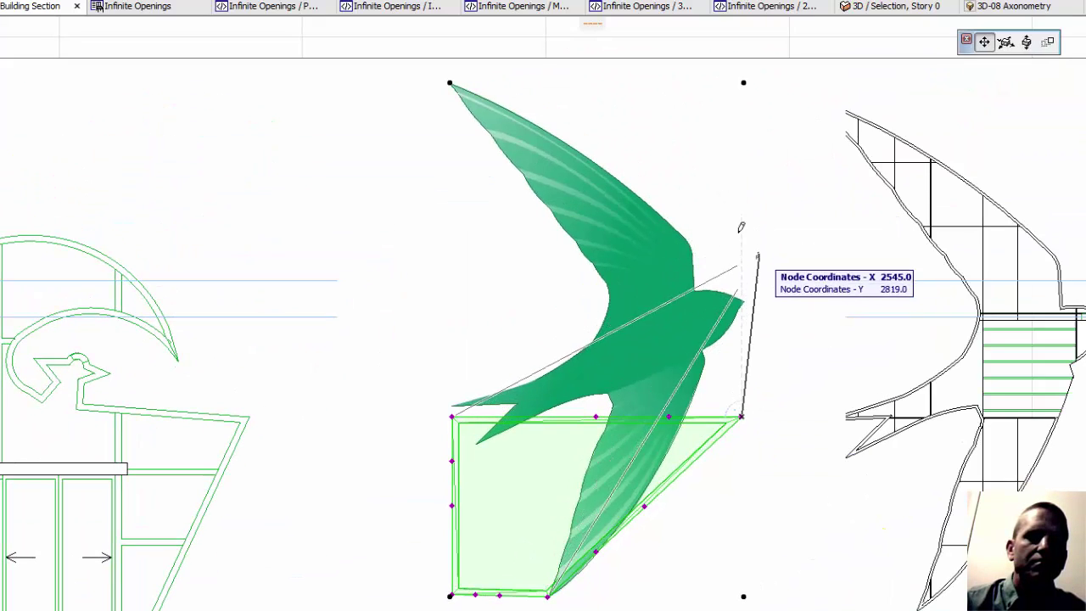
pyautogui.press('Escape')
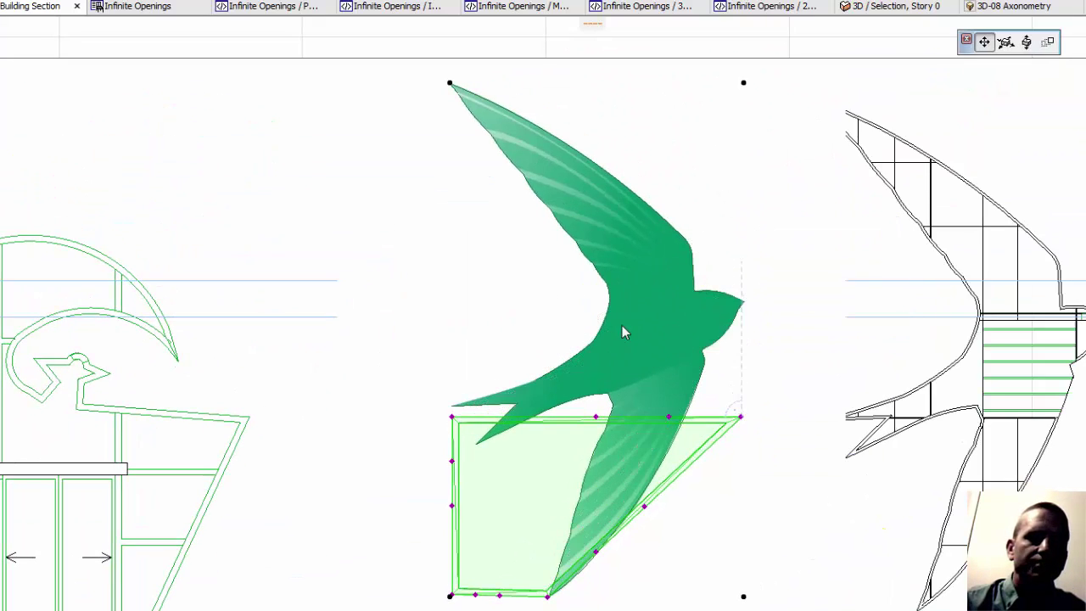
pyautogui.click(743, 301)
pyautogui.click(670, 332)
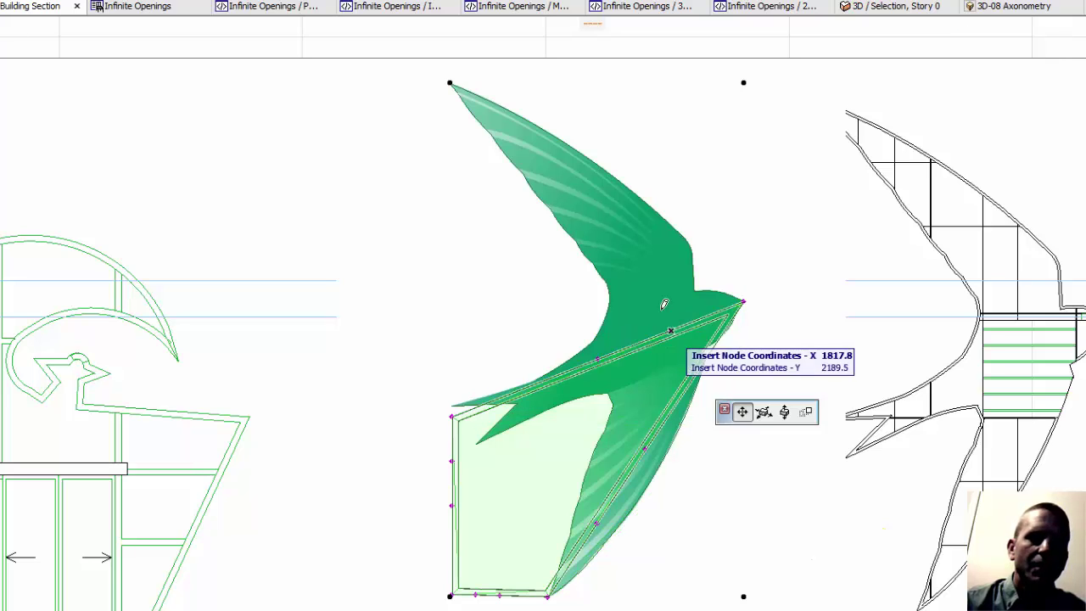
pyautogui.click(450, 82)
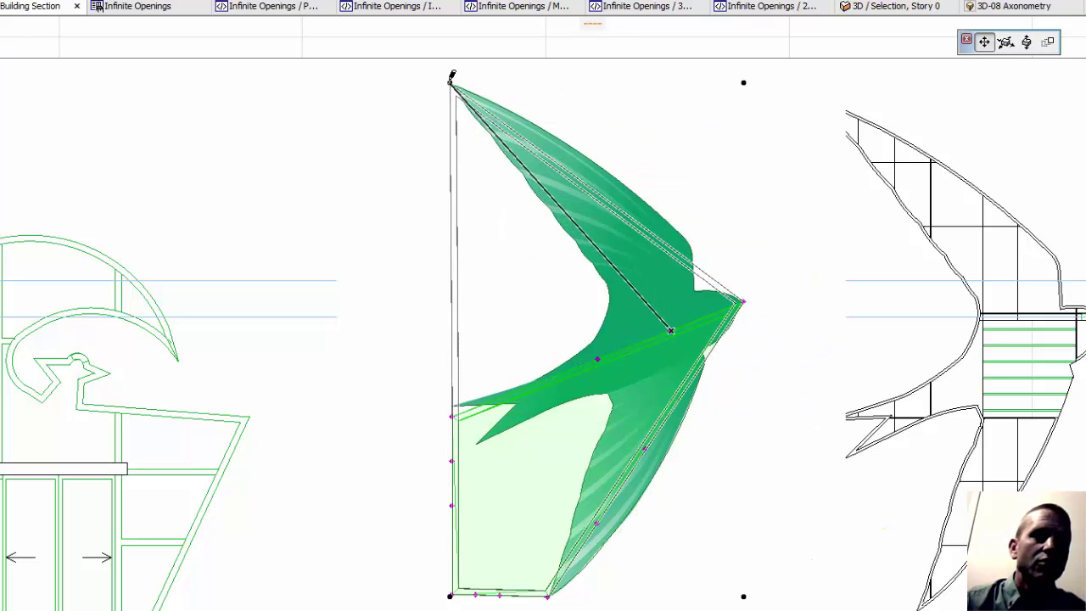
# Move the frame's left node to the upper tail tip and the bottom-left corner to the tail-wing junction, about X 1280, Y 1672
pyautogui.click(452, 418)
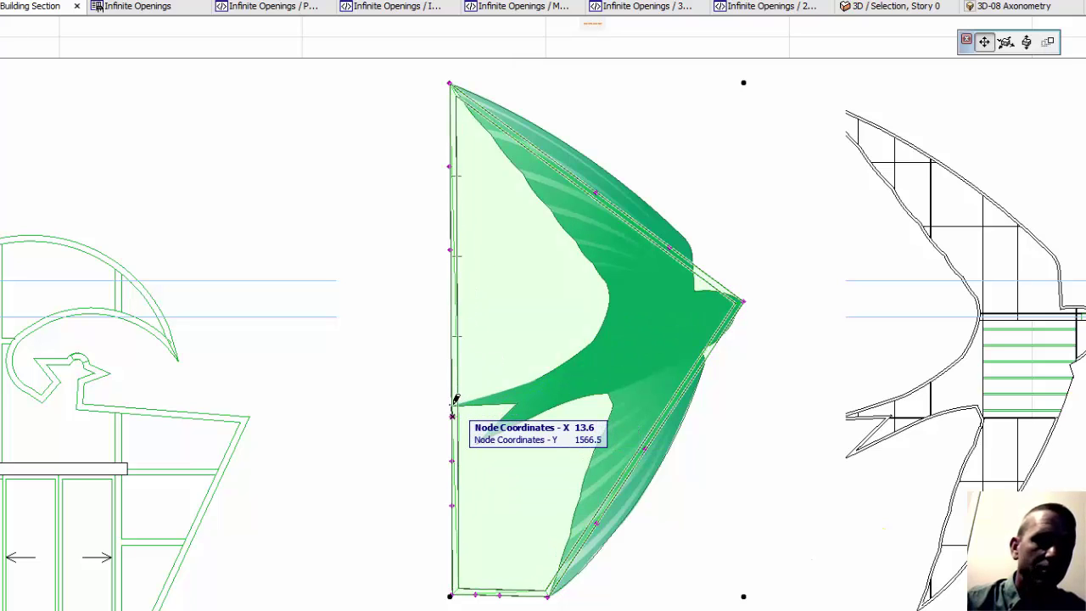
pyautogui.scroll(3, 466, 602)
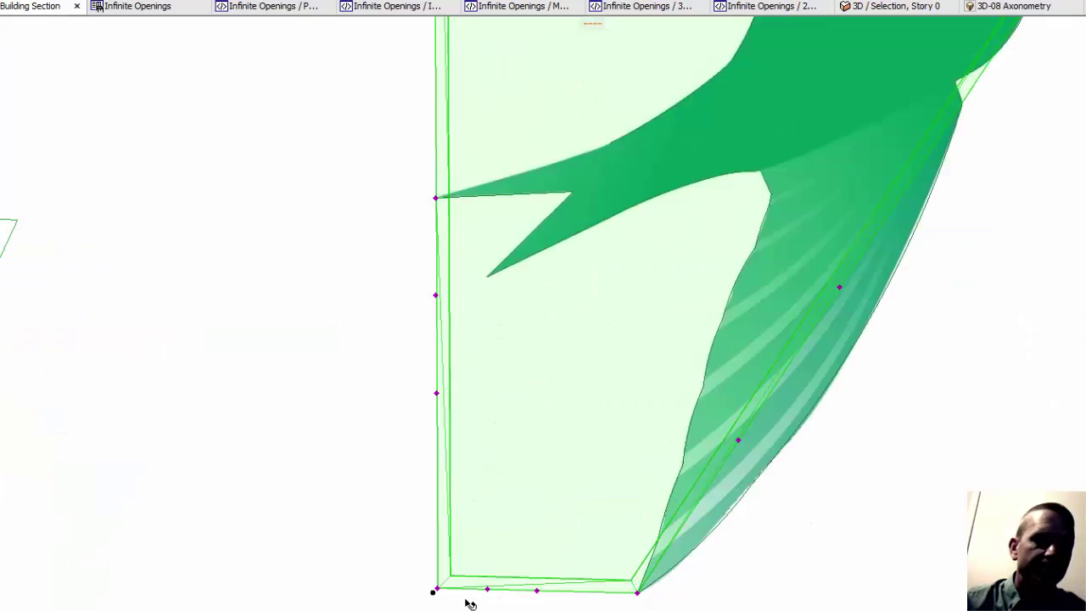
pyautogui.click(426, 584)
pyautogui.click(425, 587)
pyautogui.scroll(-5, 575, 400)
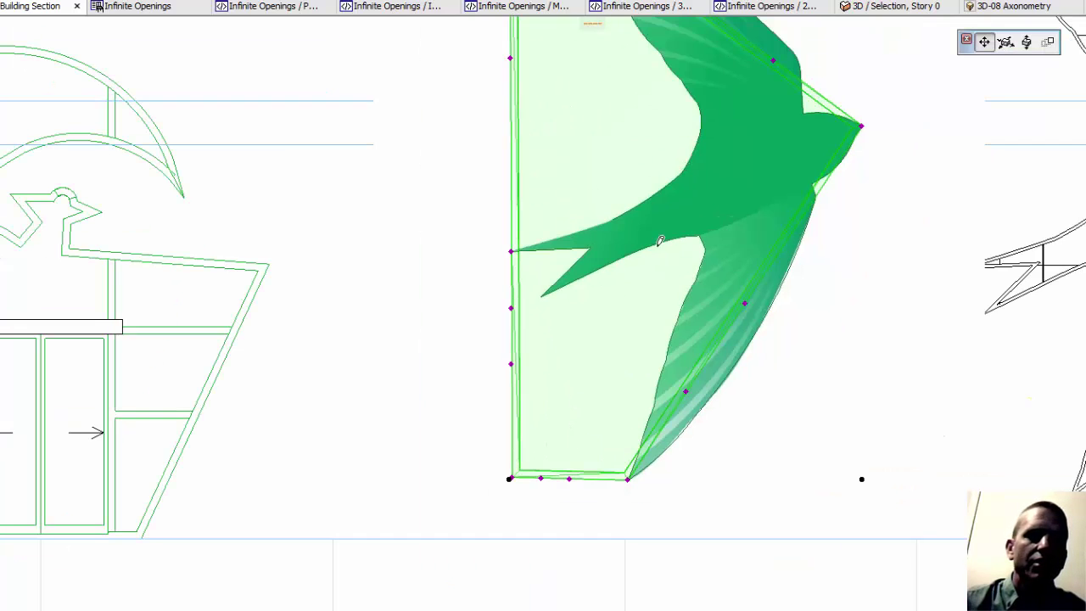
pyautogui.scroll(5, 675, 242)
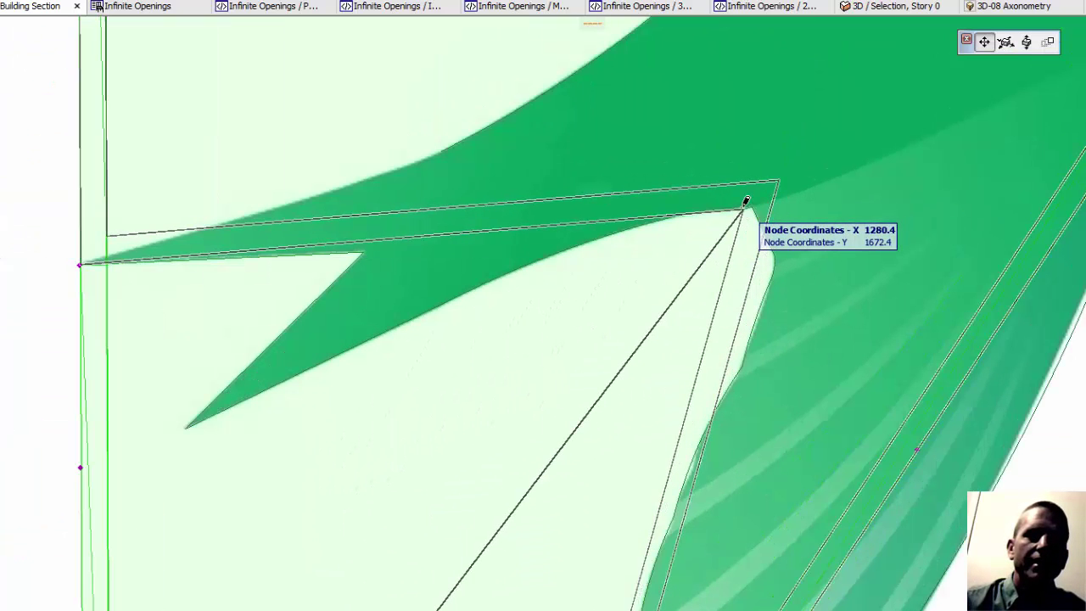
pyautogui.click(745, 201)
# Insert a node on the frame's lower right edge and place it on the lower wing's outer outline near the tip
pyautogui.scroll(-3, 530, 217)
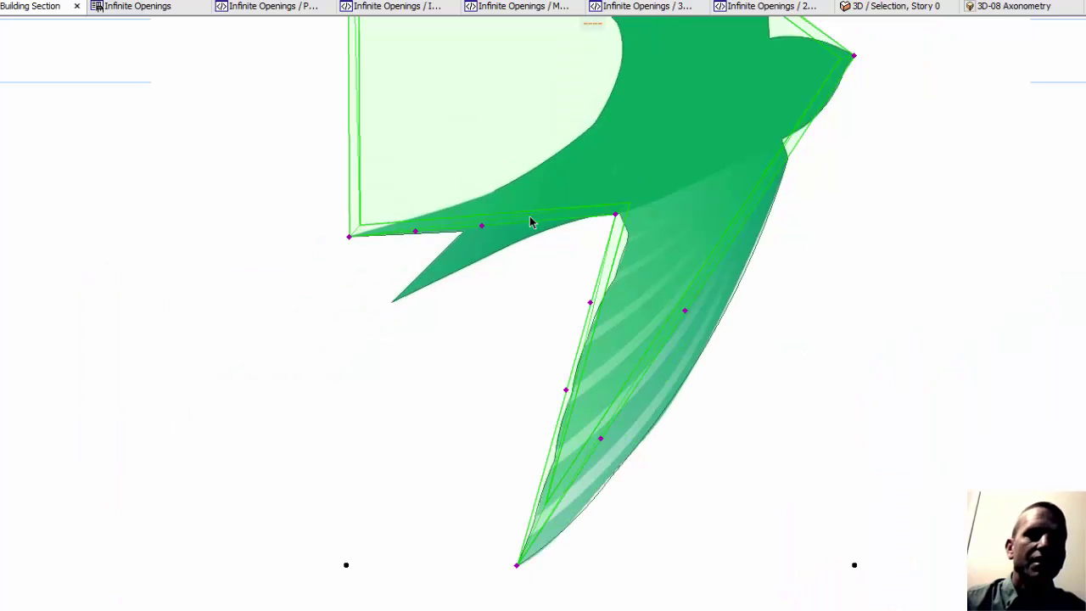
pyautogui.click(602, 442)
pyautogui.scroll(3, 609, 466)
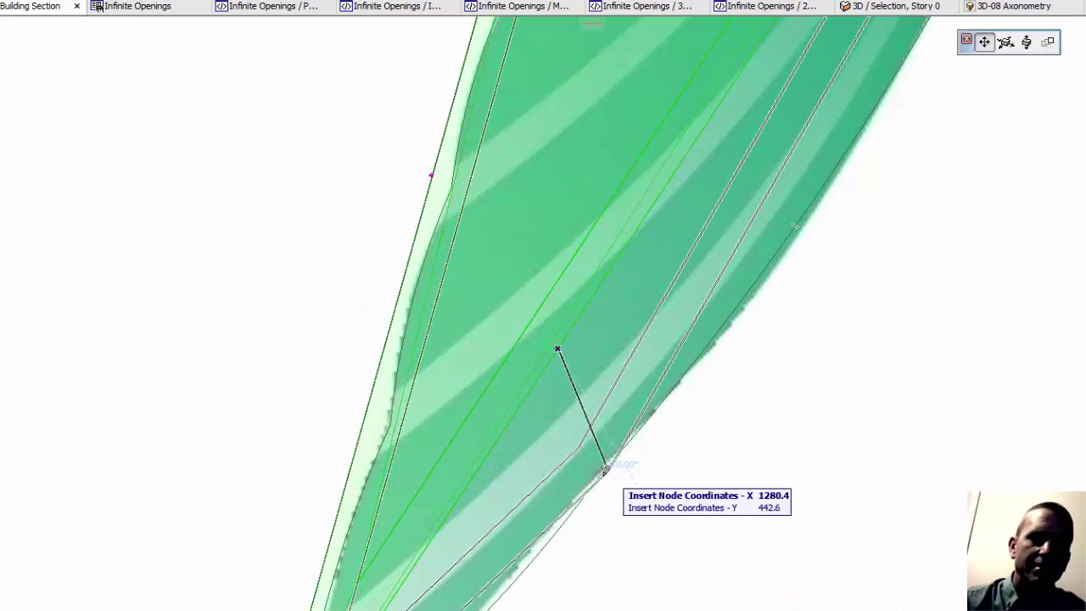
pyautogui.click(601, 476)
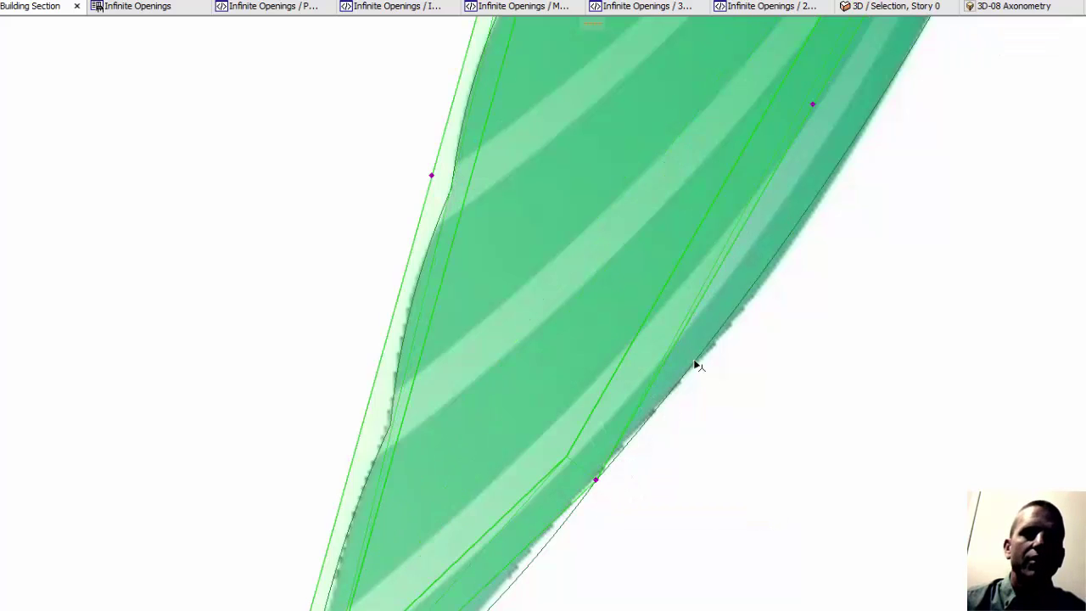
pyautogui.scroll(-3, 695, 364)
pyautogui.scroll(3, 768, 222)
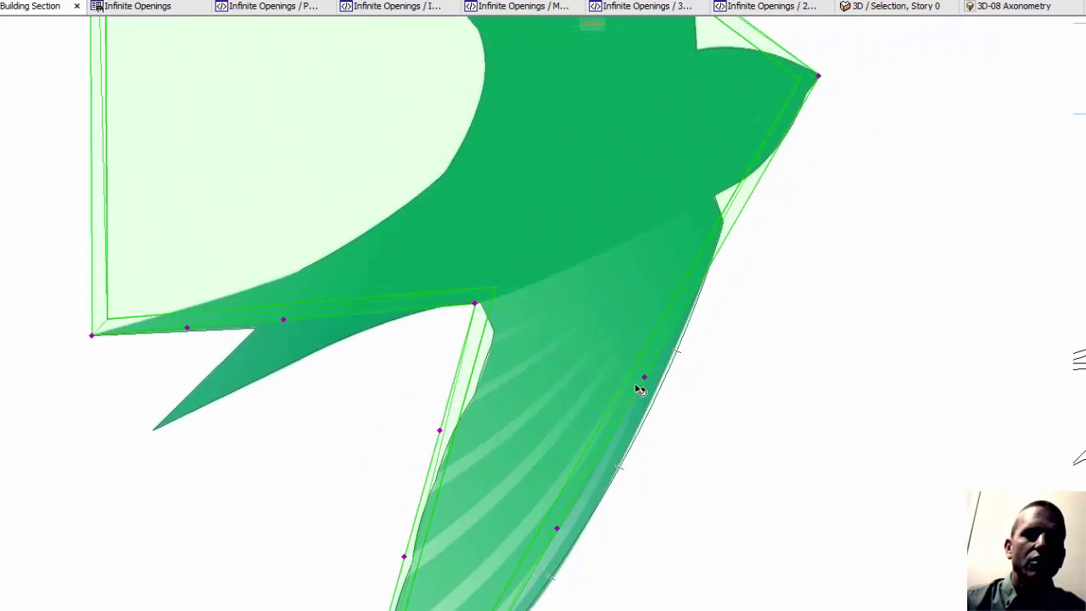
# Insert another node on that edge at the top of the lower wing's outer outline, about X 2093, Y 1917
pyautogui.click(558, 528)
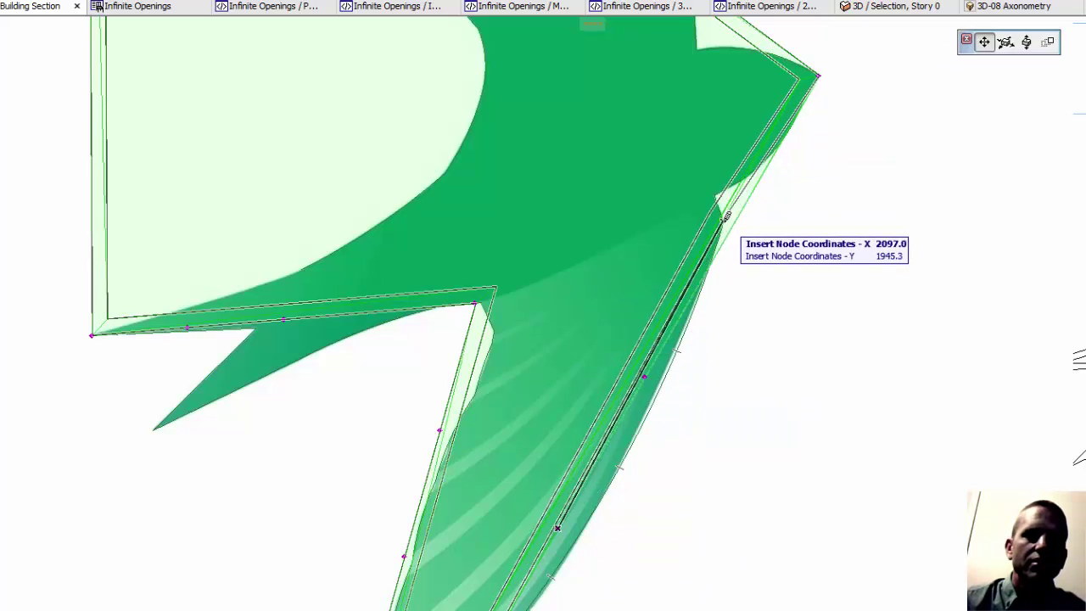
pyautogui.scroll(5, 726, 207)
pyautogui.scroll(3, 726, 208)
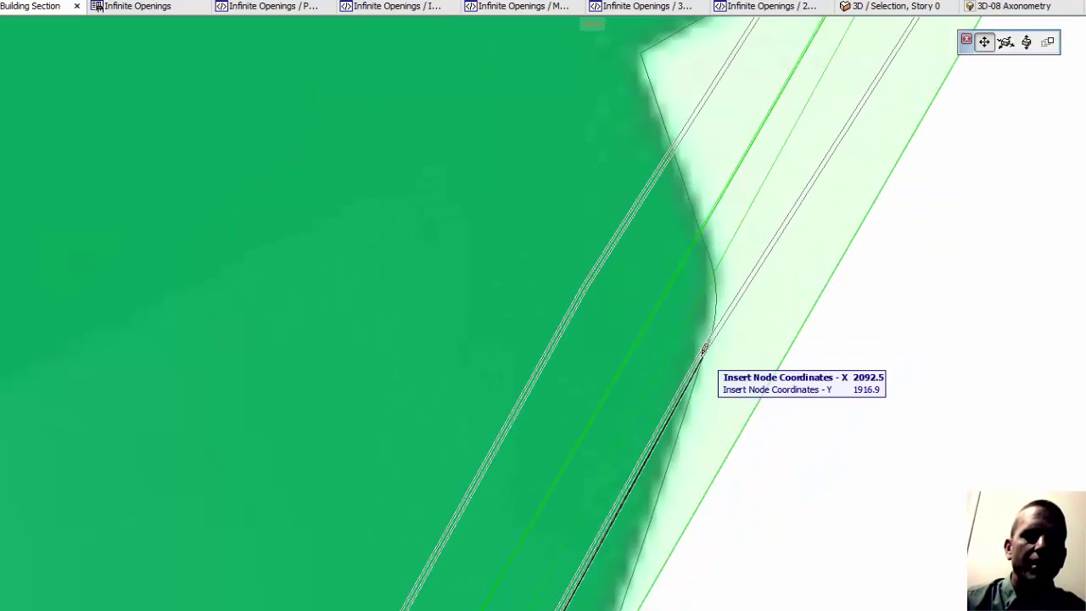
pyautogui.click(703, 348)
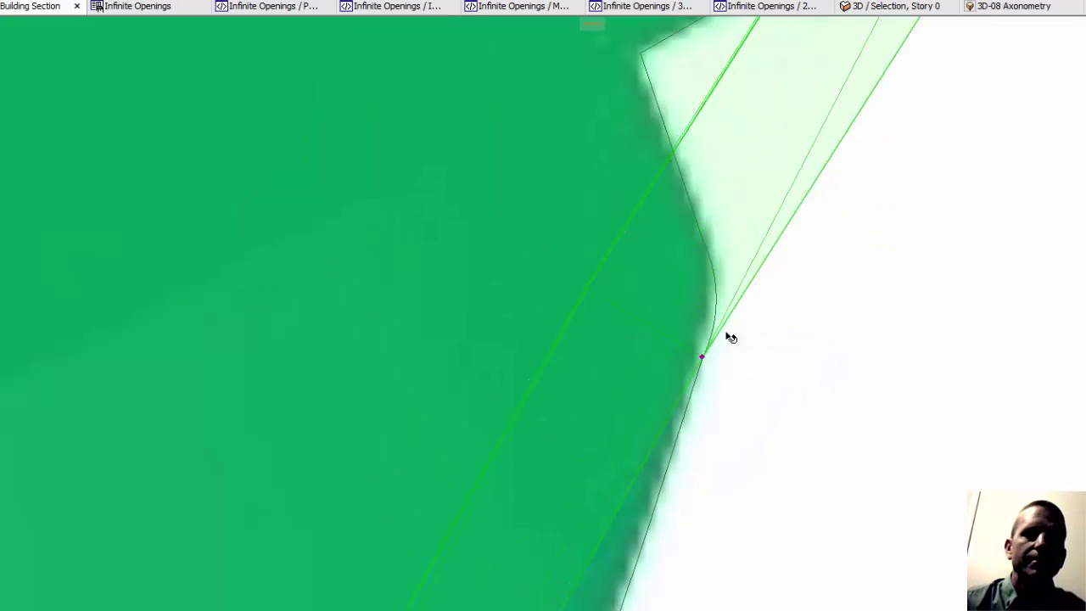
# Insert frame nodes around the swallow's head: past the lower wing's rounded corner, at the notch below, near the beak and at the notch above
pyautogui.scroll(-3, 713, 362)
pyautogui.click(789, 231)
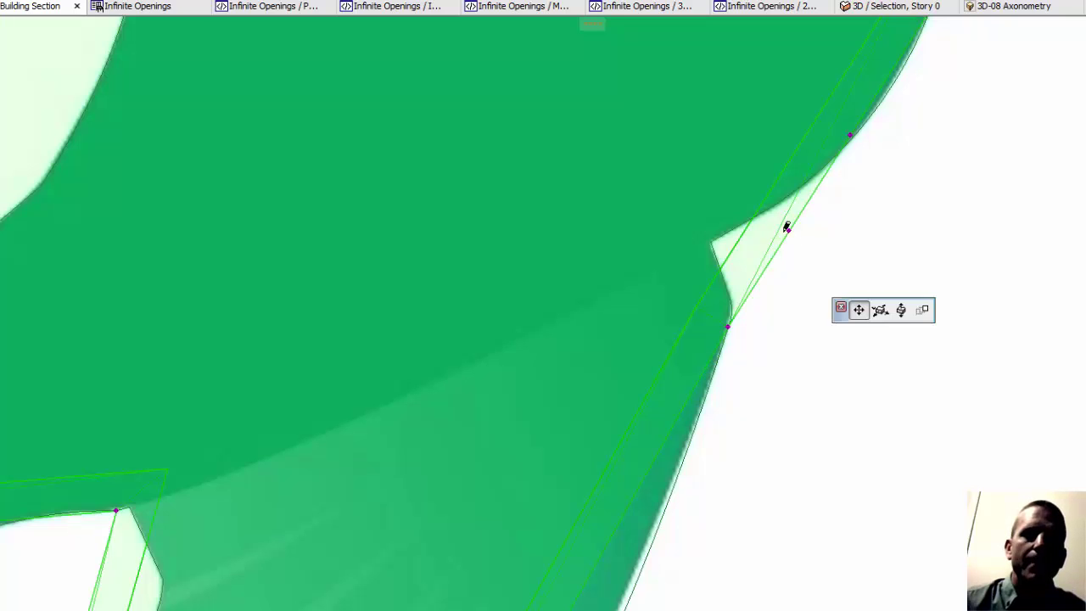
pyautogui.click(729, 295)
pyautogui.click(795, 232)
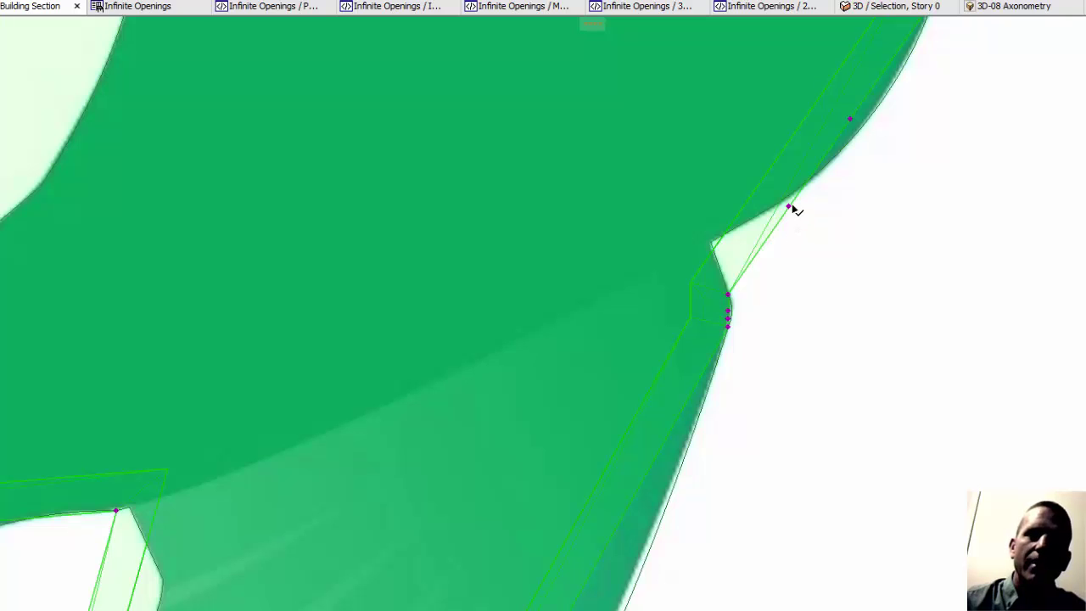
pyautogui.click(792, 207)
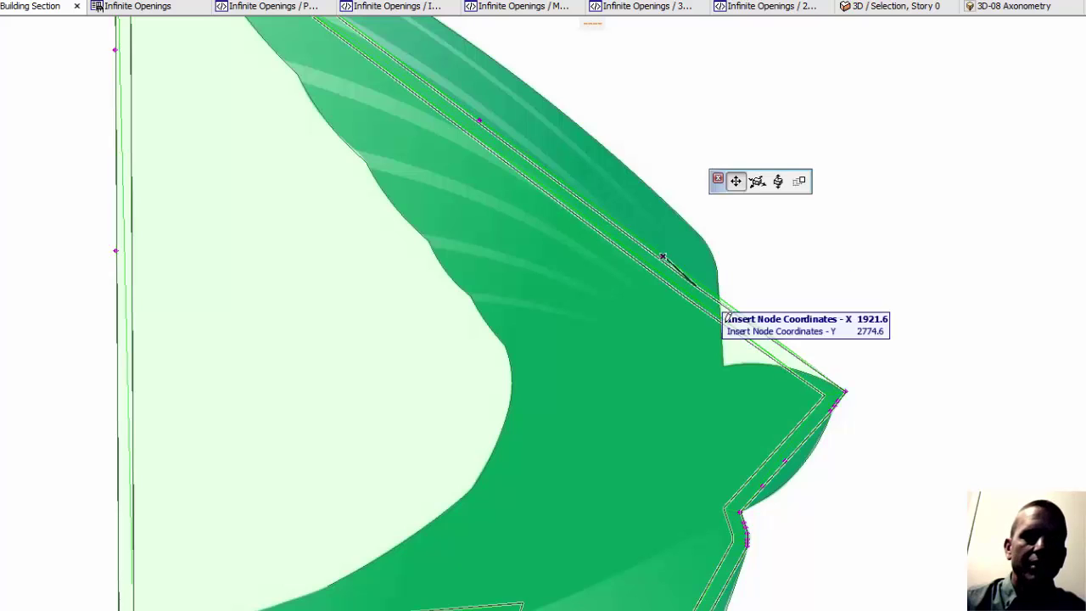
pyautogui.click(478, 118)
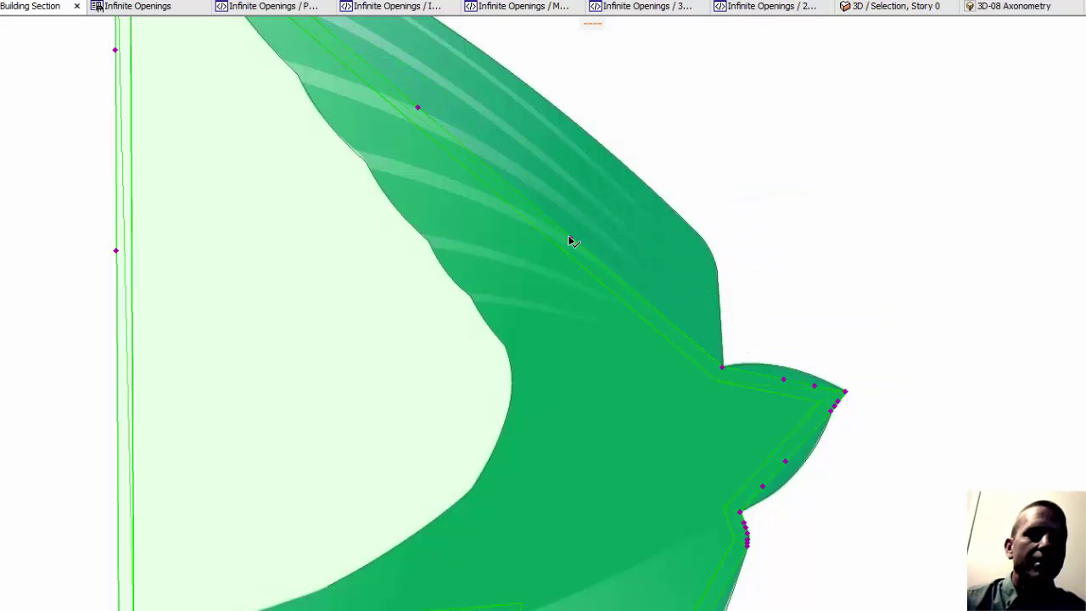
# Insert two frame nodes on the upper wing's outer edge, at the lower and upper ends of its rounded corner
pyautogui.click(570, 241)
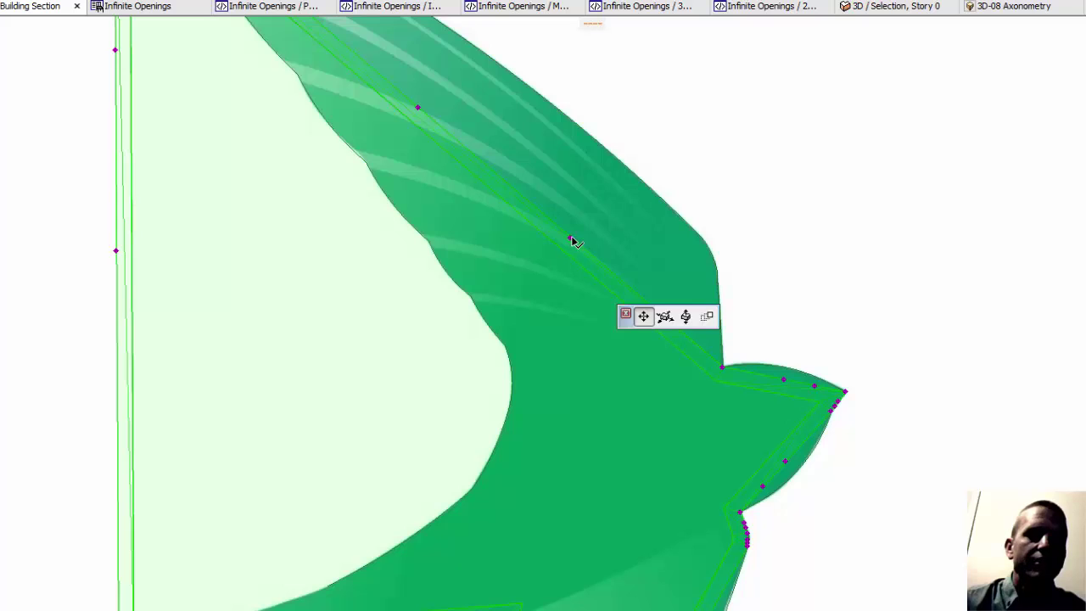
pyautogui.click(718, 269)
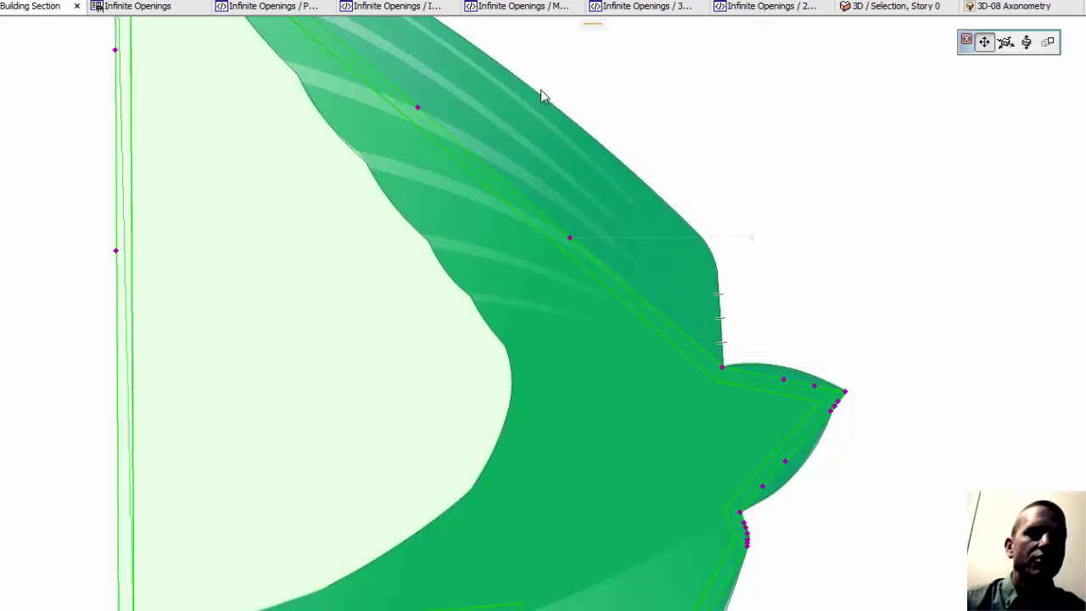
pyautogui.moveTo(567, 143); pyautogui.dragTo(556, 330, button='middle')
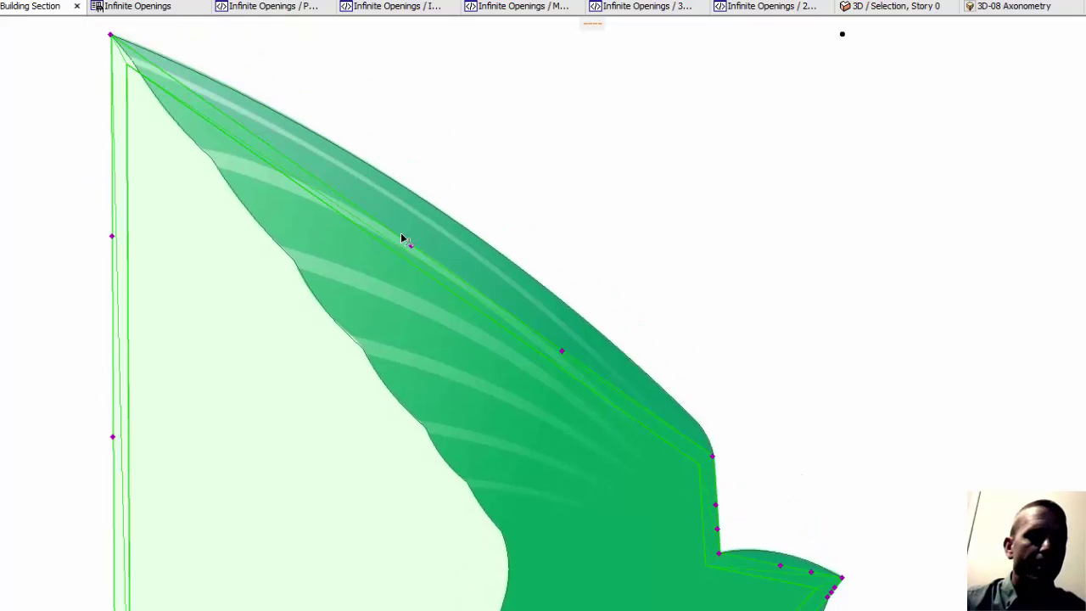
pyautogui.click(563, 351)
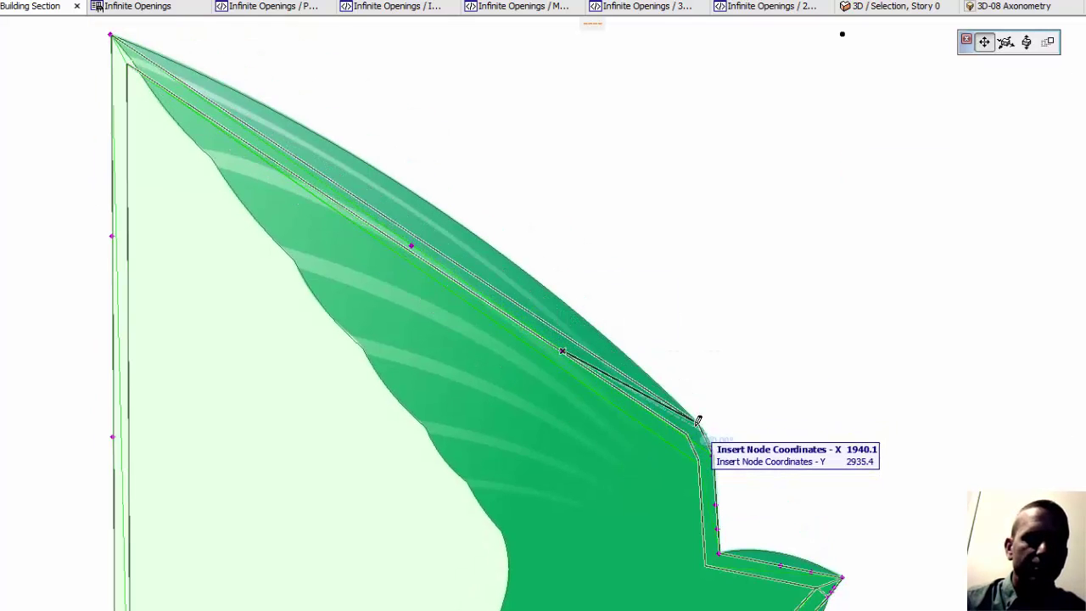
pyautogui.click(703, 429)
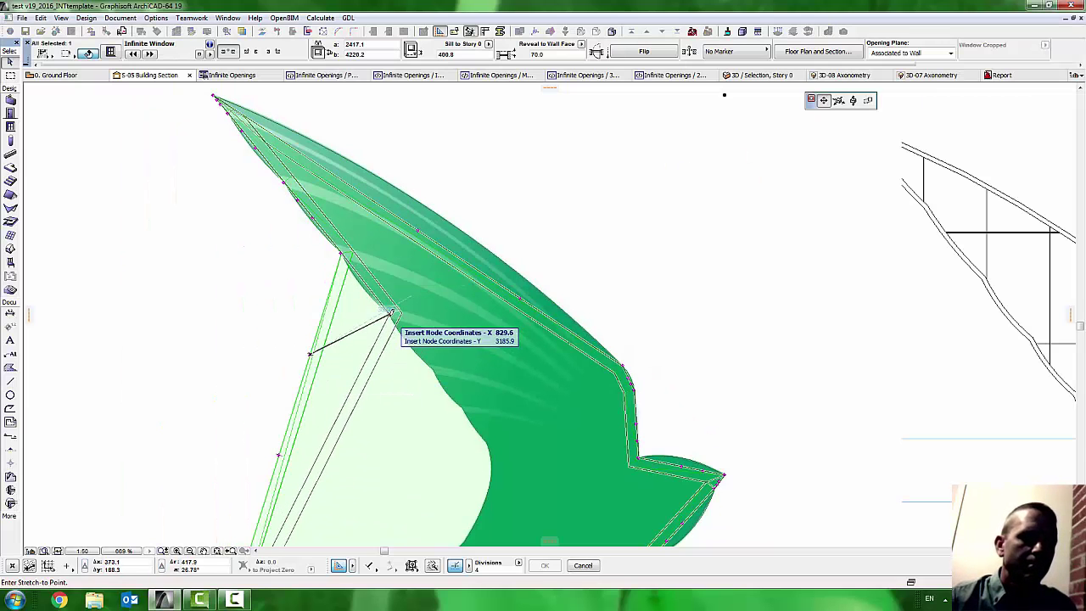
# Insert frame nodes at the successive feather notches along the upper wing's inner edge, ending where the wing meets the body
pyautogui.click(391, 313)
pyautogui.click(347, 405)
pyautogui.click(433, 368)
pyautogui.moveTo(460, 460); pyautogui.dragTo(443, 349, button='middle')
pyautogui.click(240, 603)
pyautogui.click(240, 604)
pyautogui.click(363, 329)
pyautogui.click(446, 296)
pyautogui.click(384, 358)
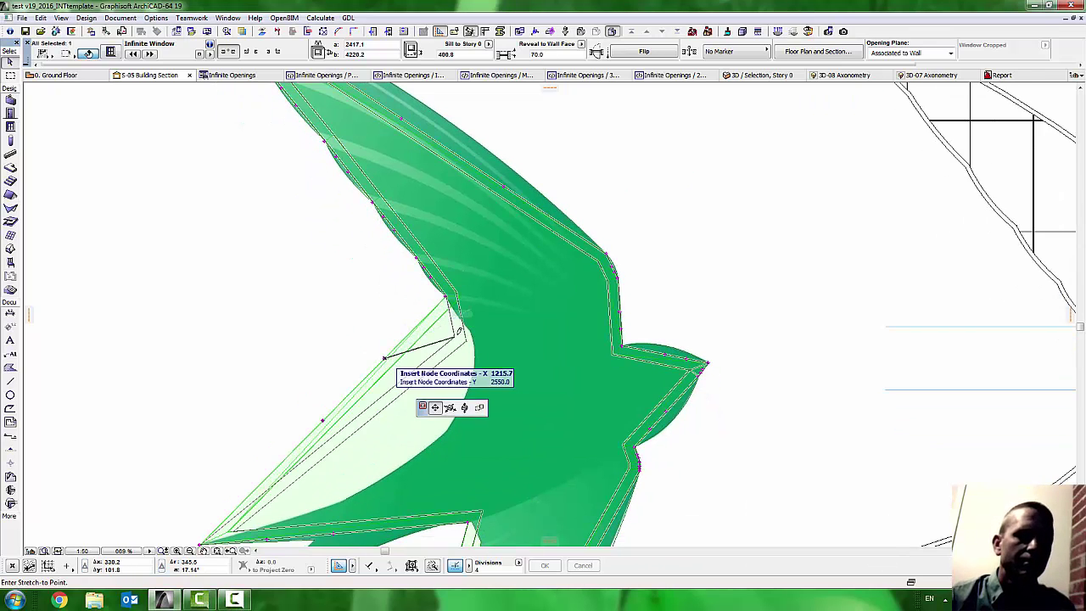
pyautogui.click(469, 331)
# Insert frame nodes at the lower end of the body's rear curve and partway along the upper tail's outline
pyautogui.click(402, 385)
pyautogui.click(447, 433)
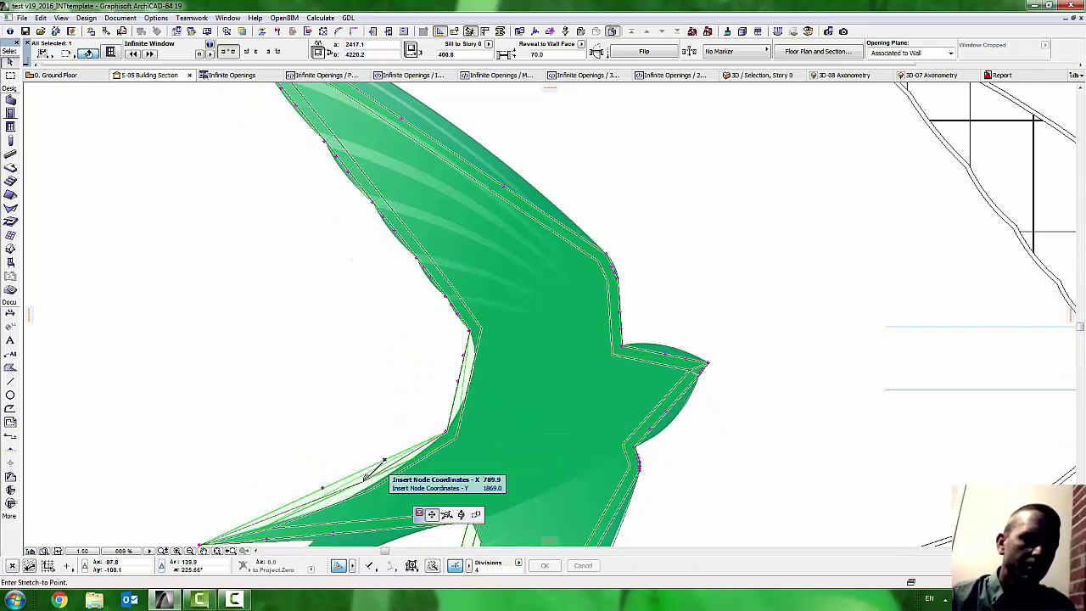
pyautogui.click(345, 499)
pyautogui.moveTo(298, 501); pyautogui.dragTo(431, 287, button='middle')
# Insert frame nodes at the tail fork's notch, the lower tail tip and partway along the lower tail's underside
pyautogui.click(400, 325)
pyautogui.click(486, 321)
pyautogui.click(376, 396)
pyautogui.click(431, 374)
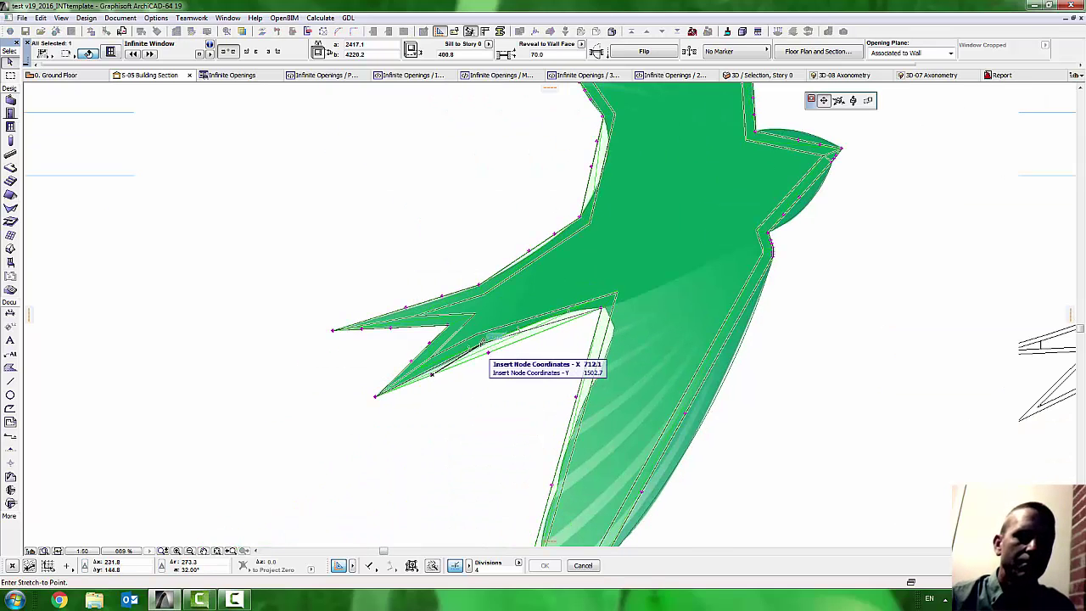
pyautogui.scroll(5, 479, 346)
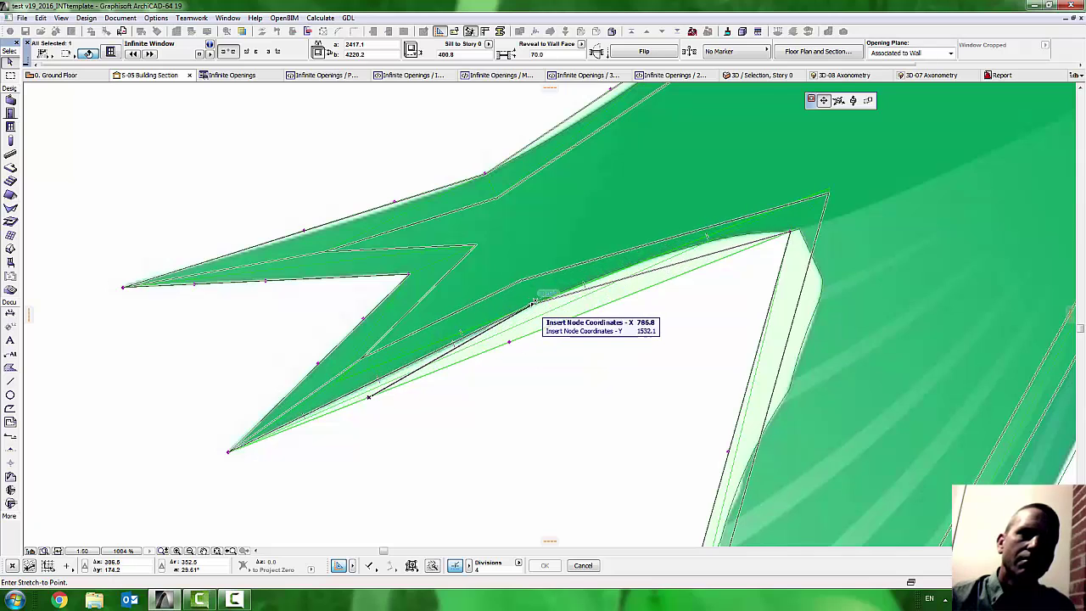
pyautogui.click(527, 307)
# Move the tail-wing junction node onto the image outline and insert nodes around the bend at the lower wing's root
pyautogui.click(790, 232)
pyautogui.click(799, 229)
pyautogui.click(735, 449)
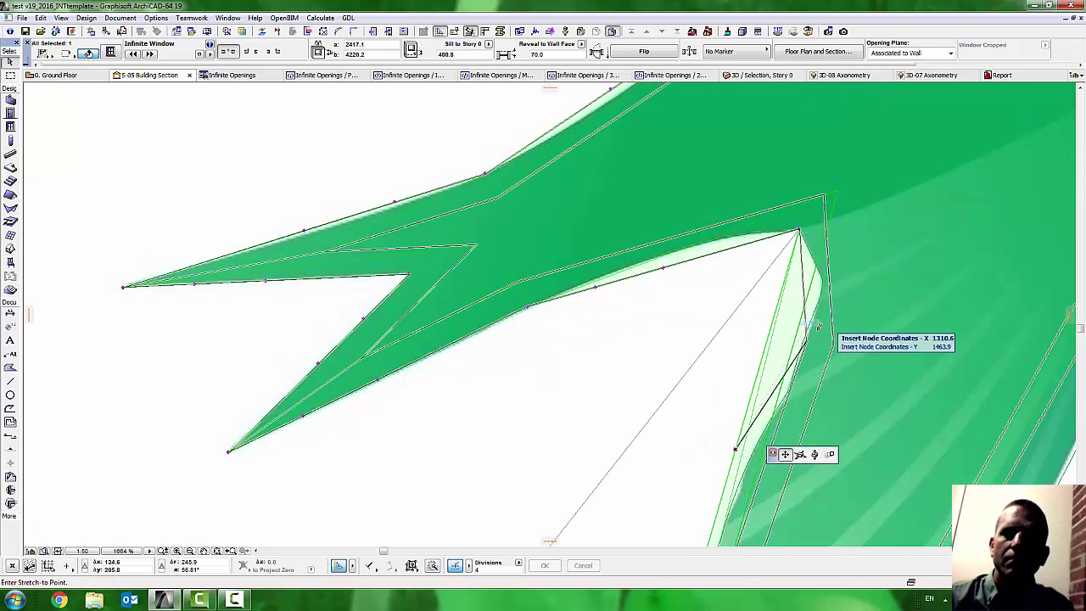
pyautogui.click(821, 279)
pyautogui.click(753, 486)
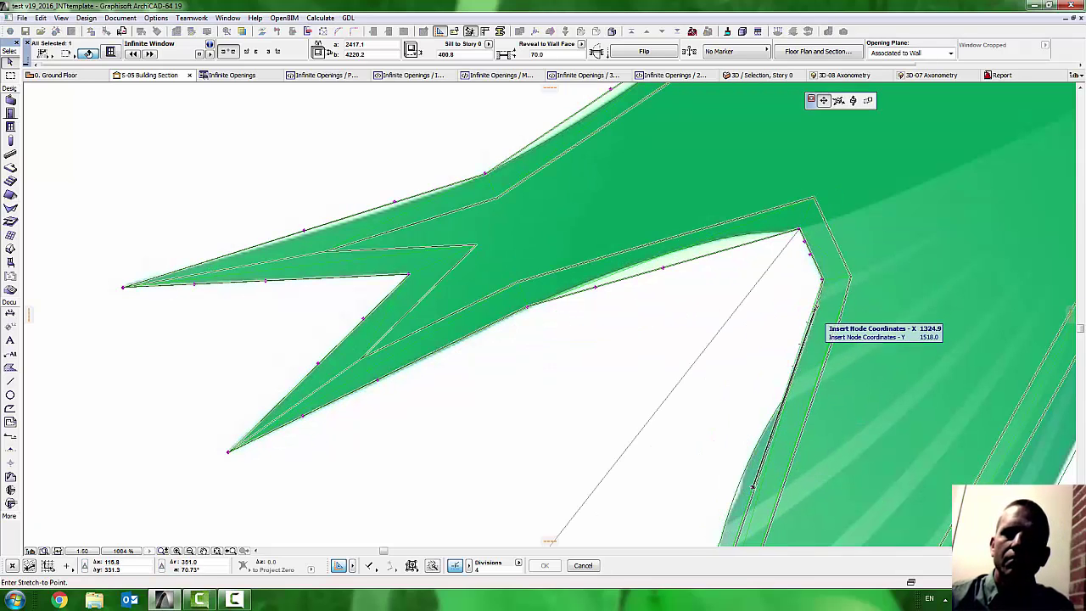
pyautogui.scroll(7, 812, 306)
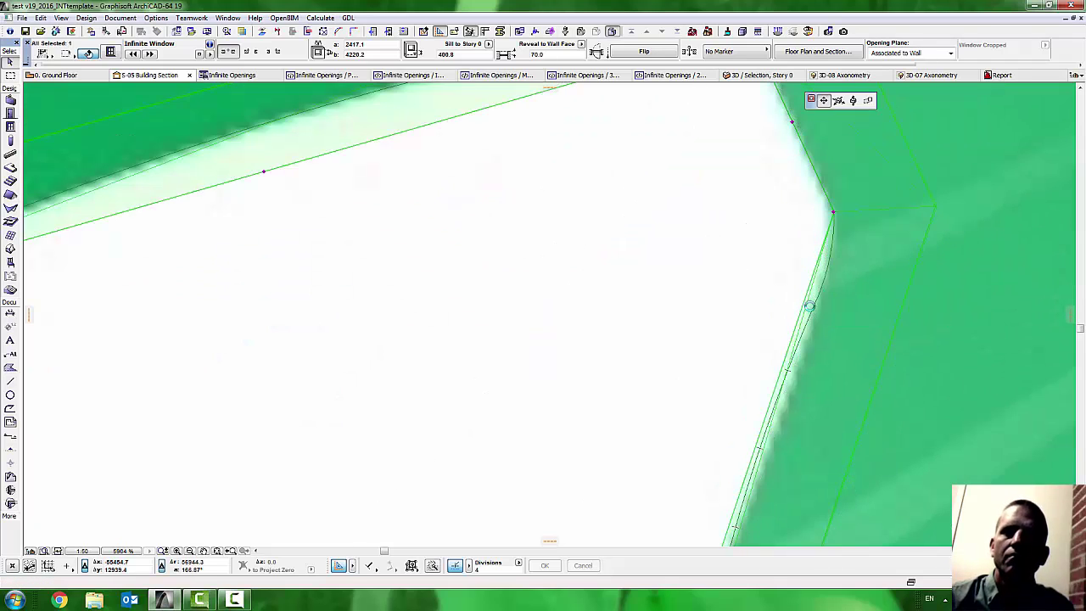
pyautogui.scroll(-10, 810, 307)
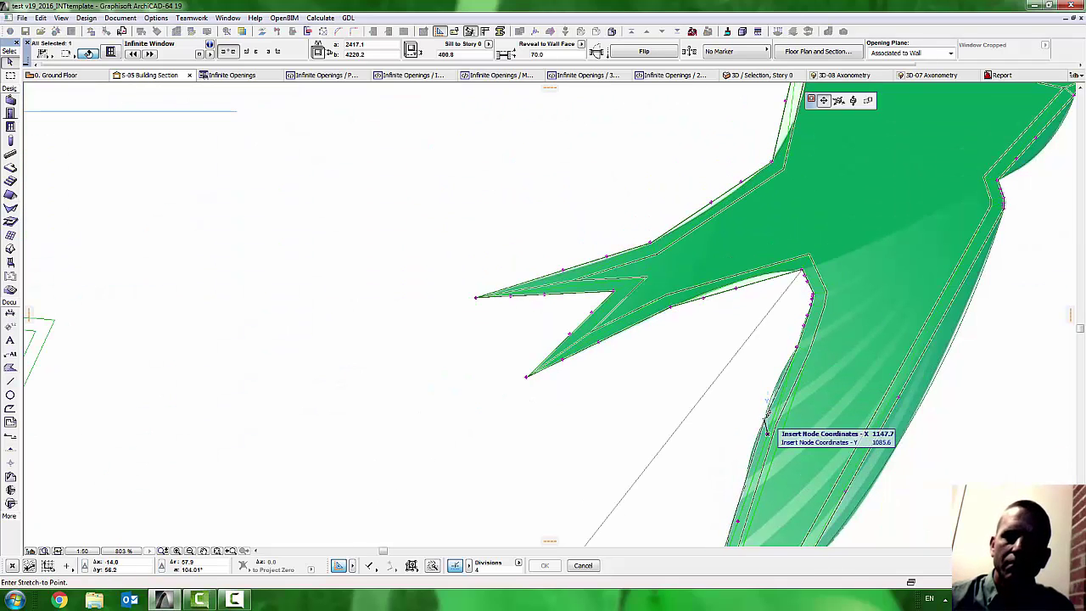
# Insert frame nodes at the feather notches down the lower wing's inner edge, continuing to near the wing tip
pyautogui.click(765, 419)
pyautogui.moveTo(749, 322); pyautogui.dragTo(686, 221, button='middle')
pyautogui.moveTo(708, 407); pyautogui.dragTo(678, 302, button='middle')
pyautogui.click(649, 281)
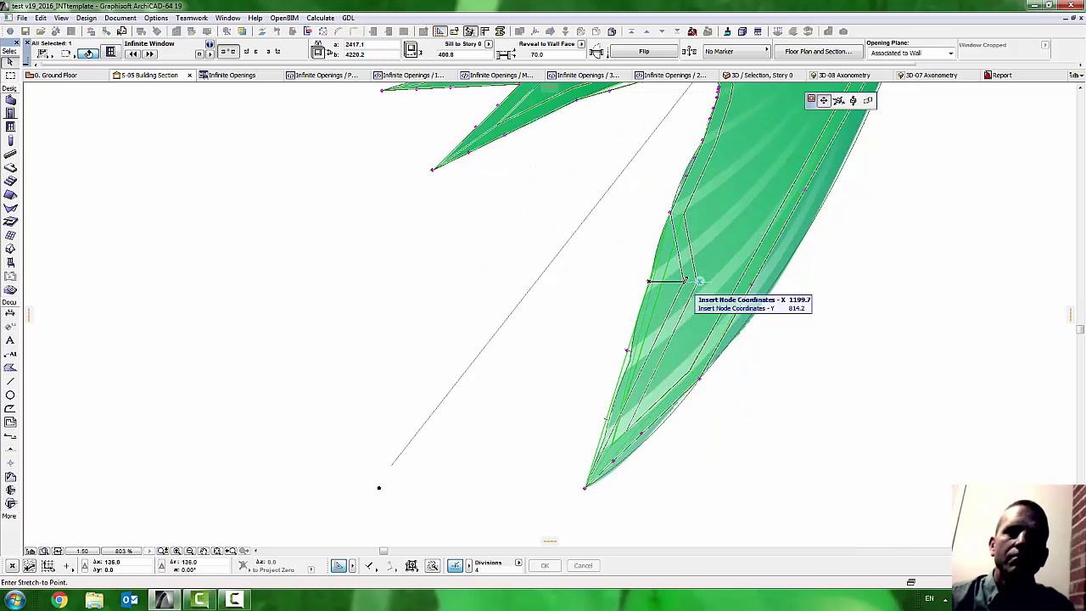
pyautogui.click(651, 280)
pyautogui.click(634, 332)
pyautogui.click(630, 359)
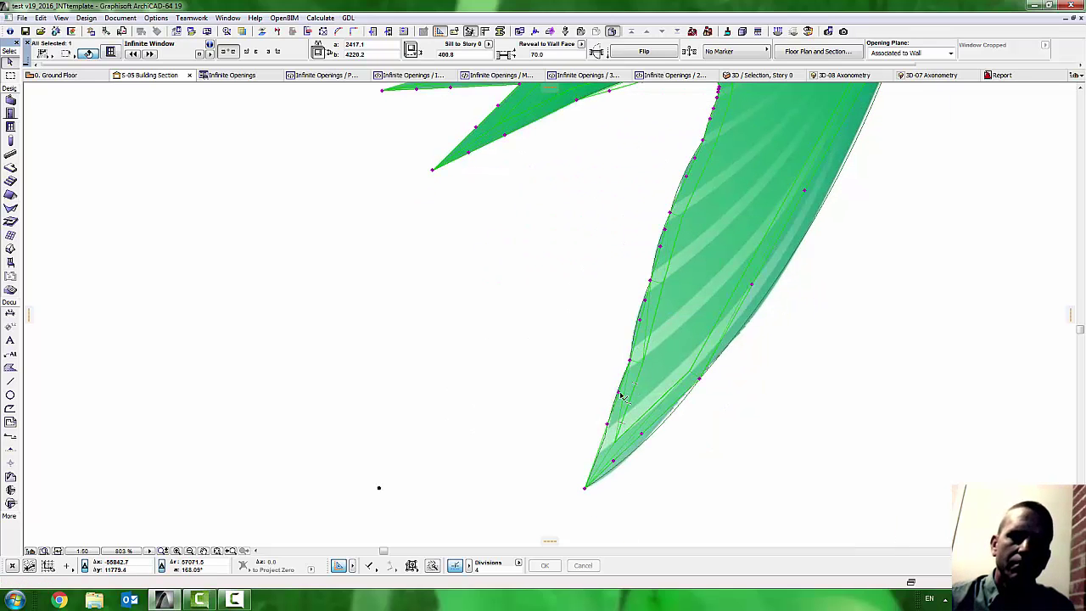
pyautogui.click(618, 394)
pyautogui.press('Escape')
pyautogui.click(619, 393)
pyautogui.click(600, 453)
pyautogui.scroll(-5, 538, 388)
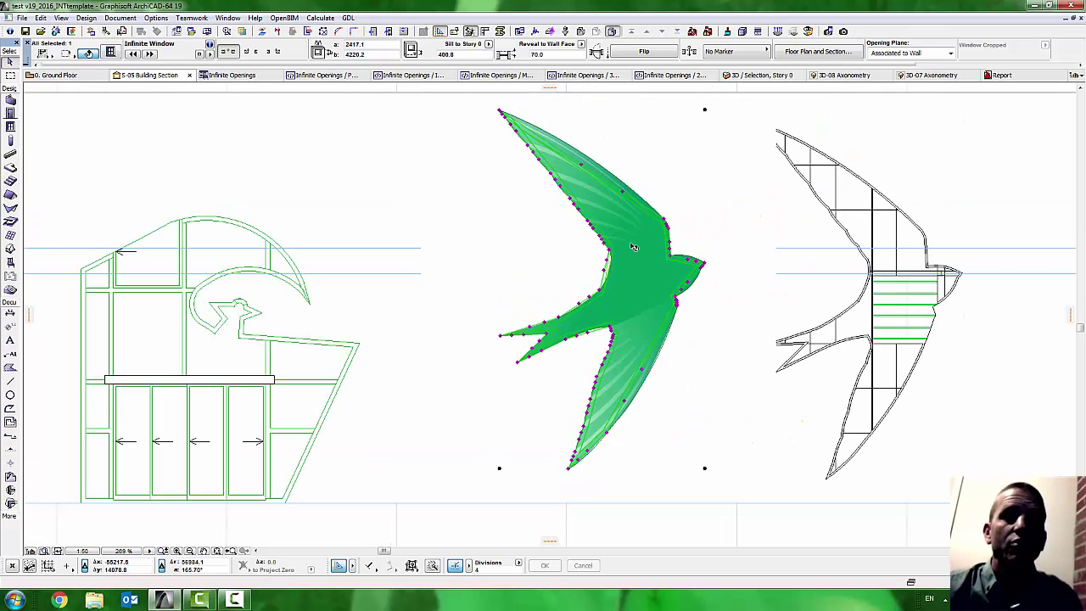
# Curve the lower wing's outer edge to the image outline, along both the tip segment and the long segment above it
pyautogui.scroll(3, 618, 433)
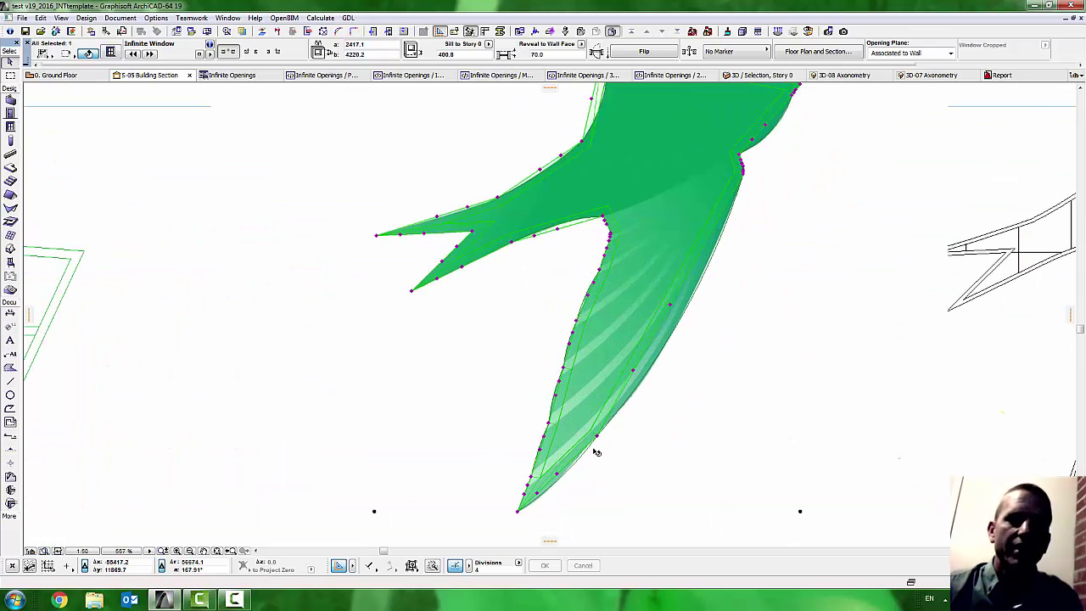
pyautogui.click(557, 477)
pyautogui.click(606, 529)
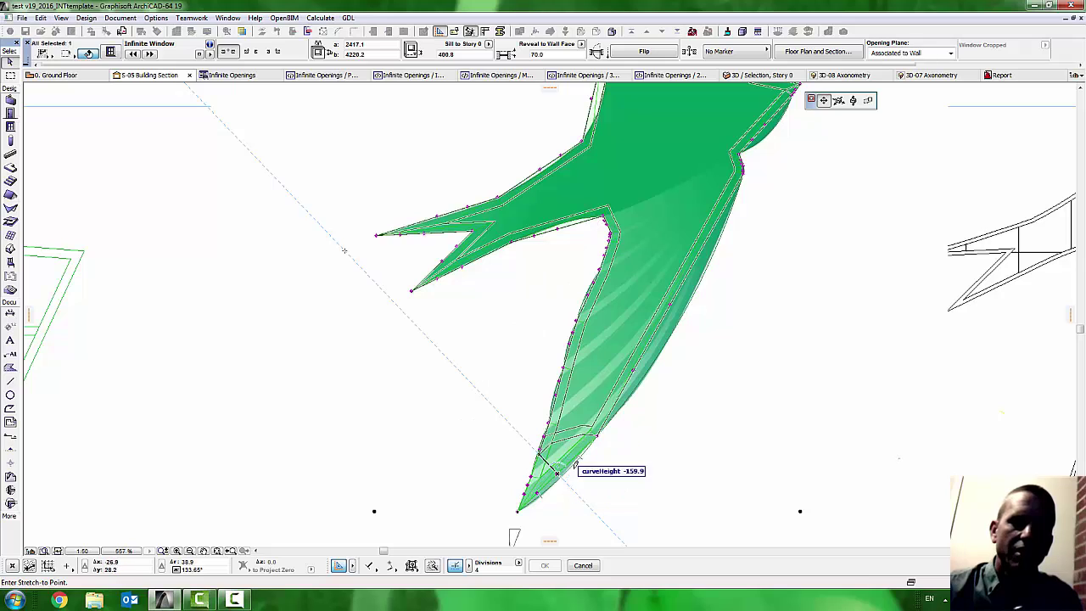
pyautogui.click(583, 483)
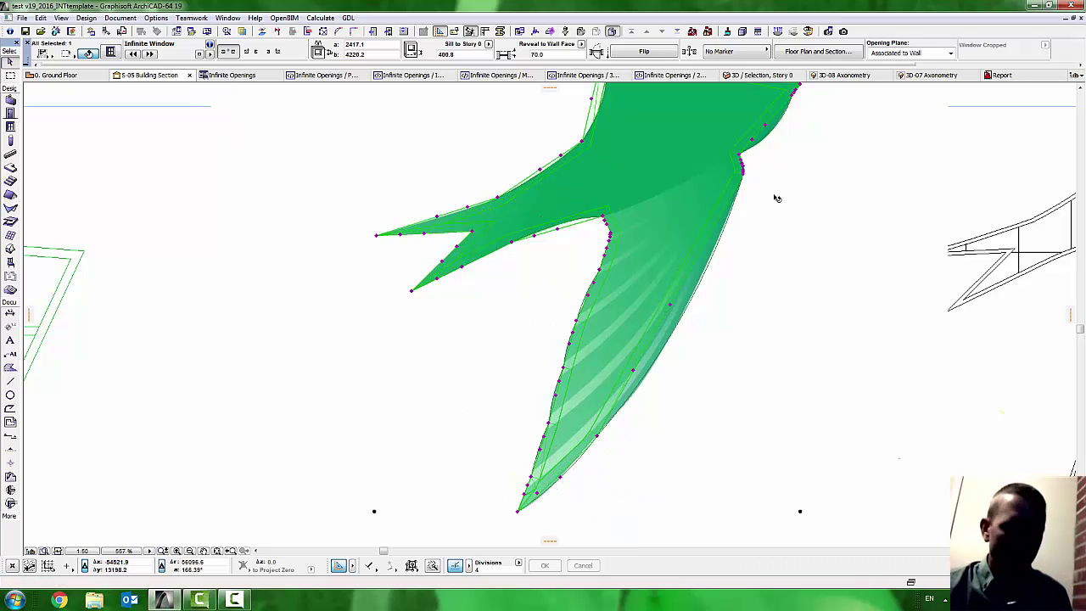
pyautogui.hotkey('ctrl', 't')
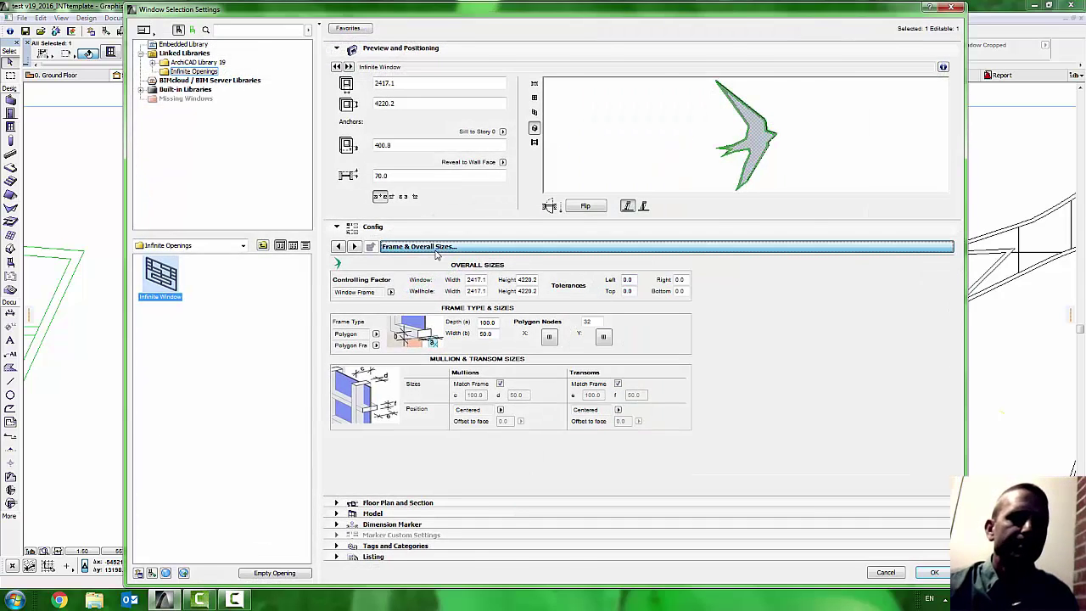
pyautogui.press('Escape')
pyautogui.scroll(1, 648, 363)
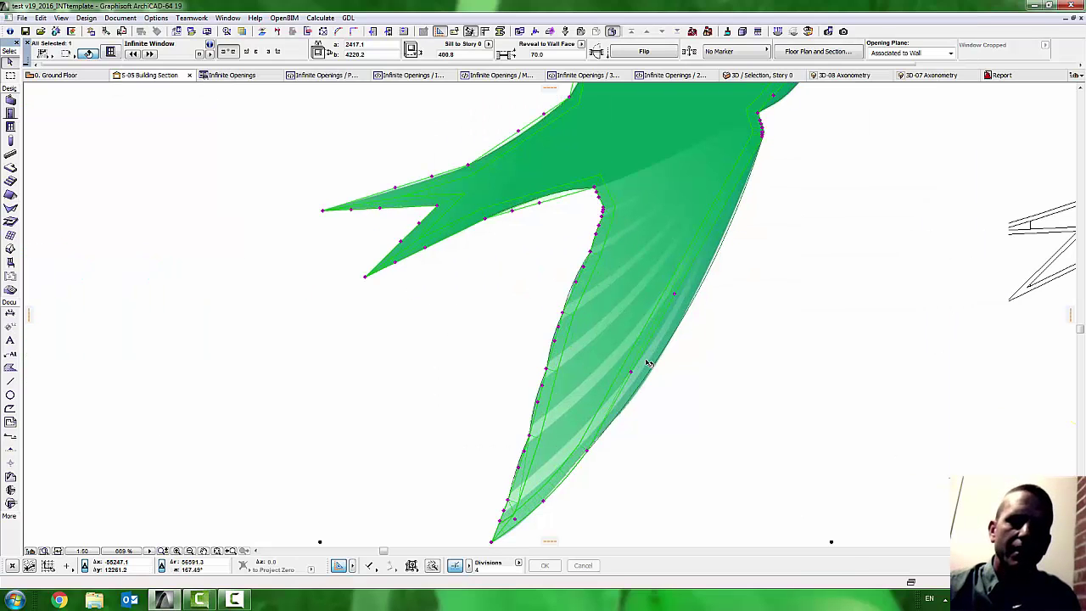
pyautogui.click(676, 297)
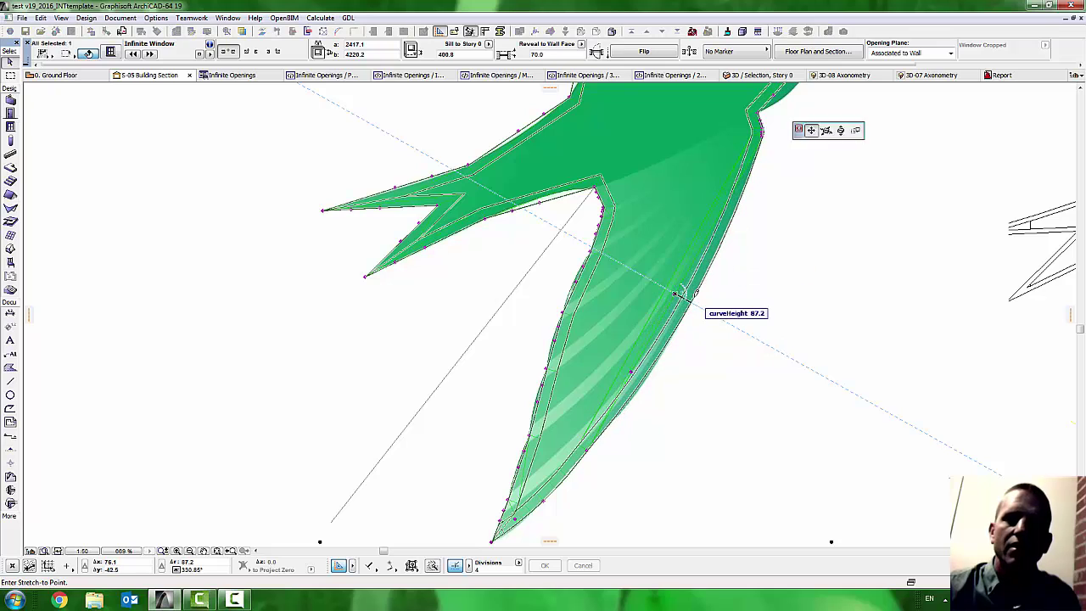
pyautogui.click(679, 295)
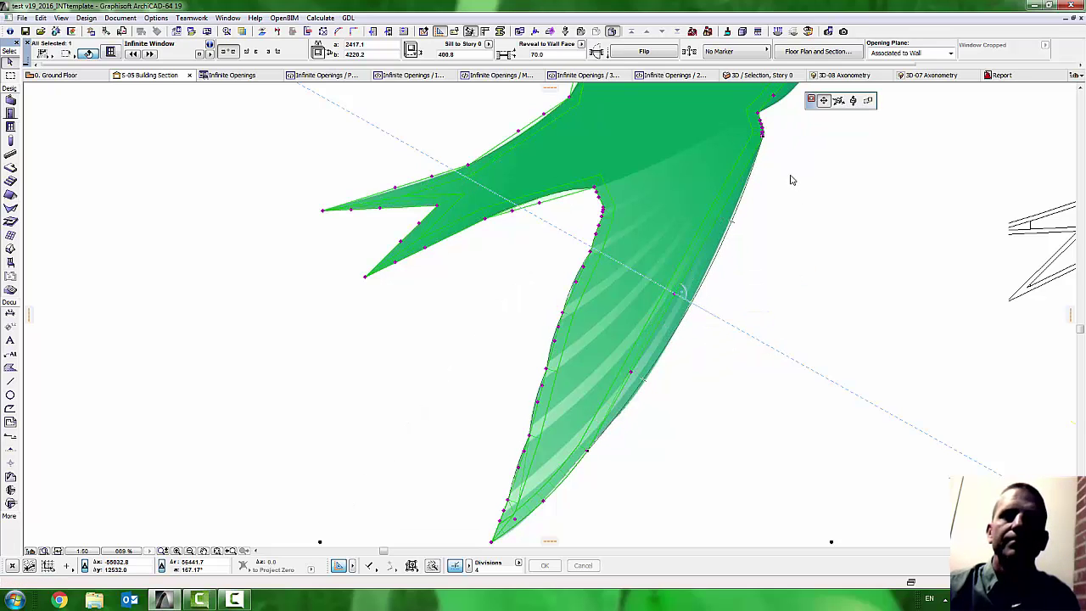
# Curve the rounded corner above the lower wing to a curve height of about 5, and curve the head's underside to the outline
pyautogui.scroll(8, 738, 272)
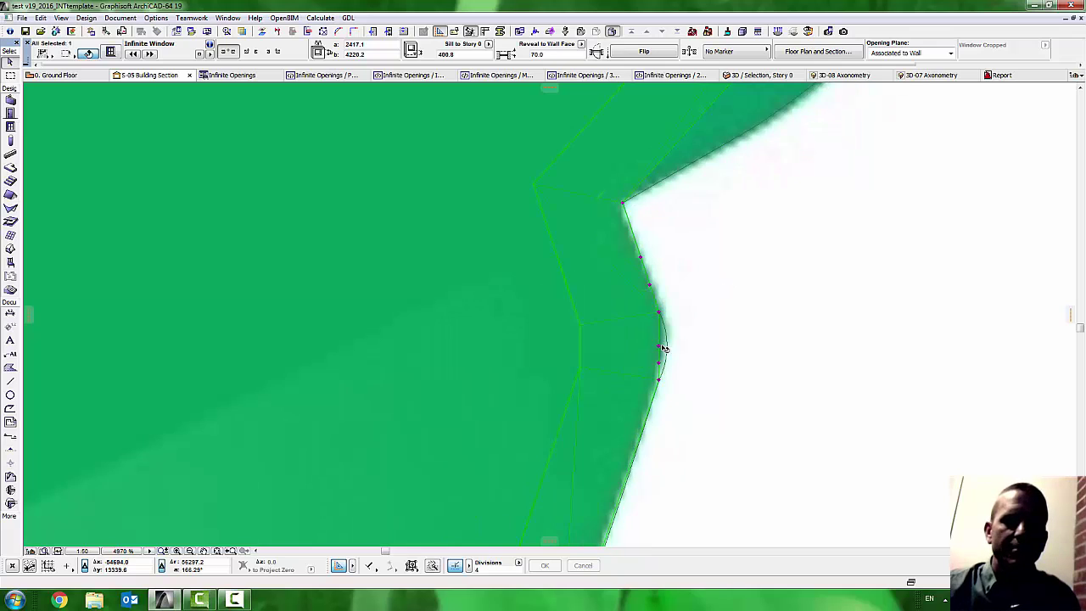
pyautogui.click(662, 347)
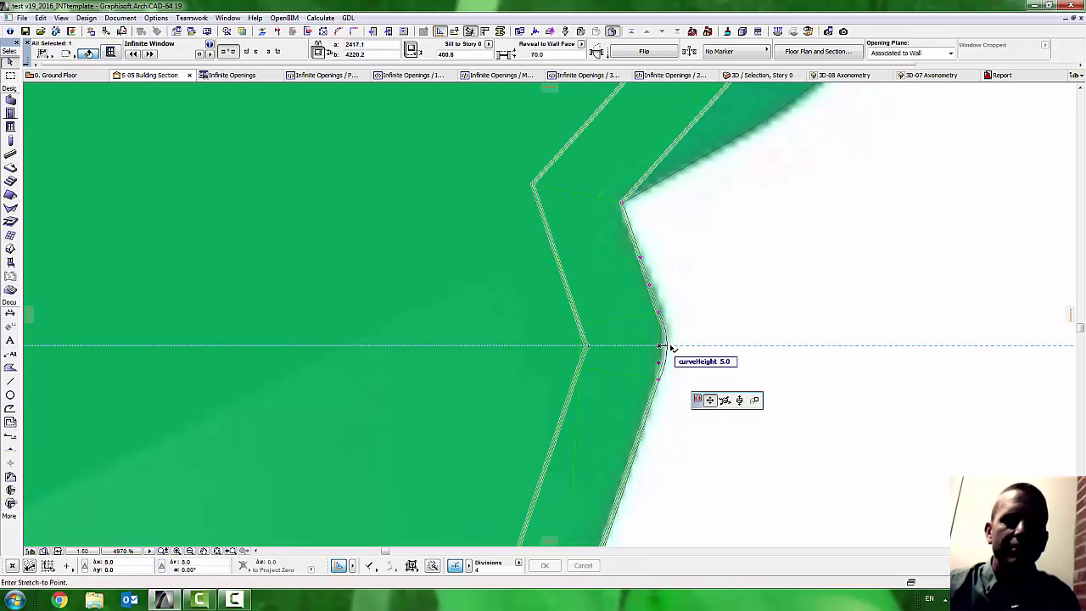
pyautogui.press('Escape')
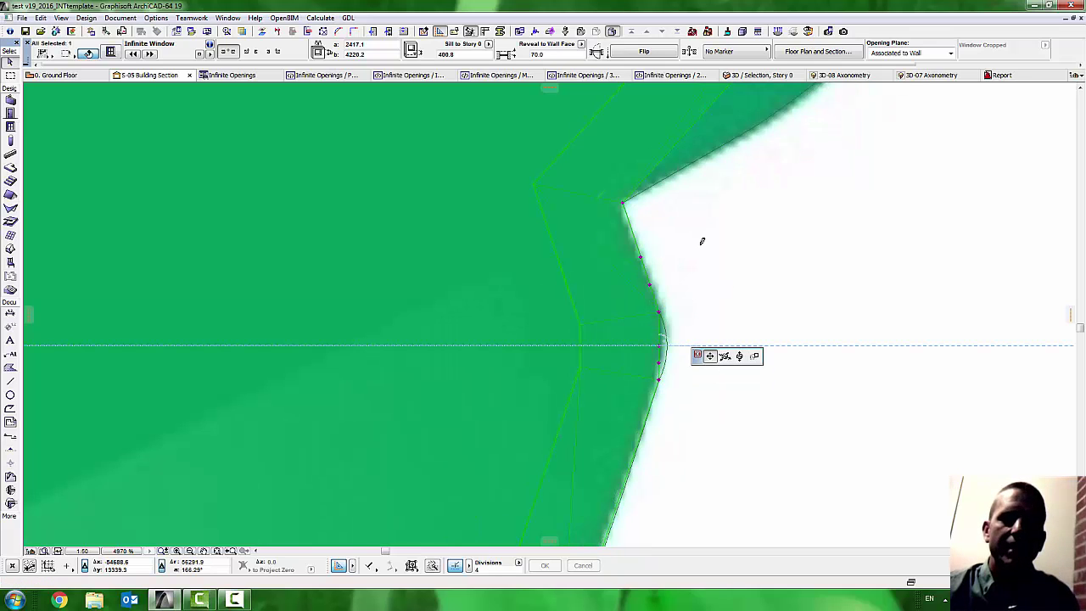
pyautogui.scroll(-2, 770, 322)
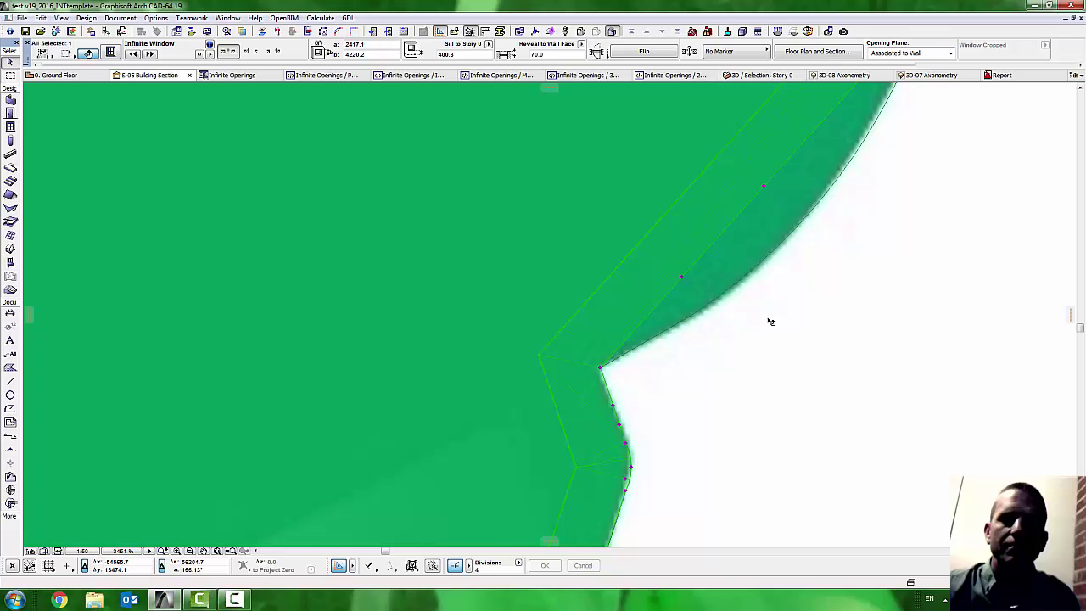
pyautogui.click(765, 188)
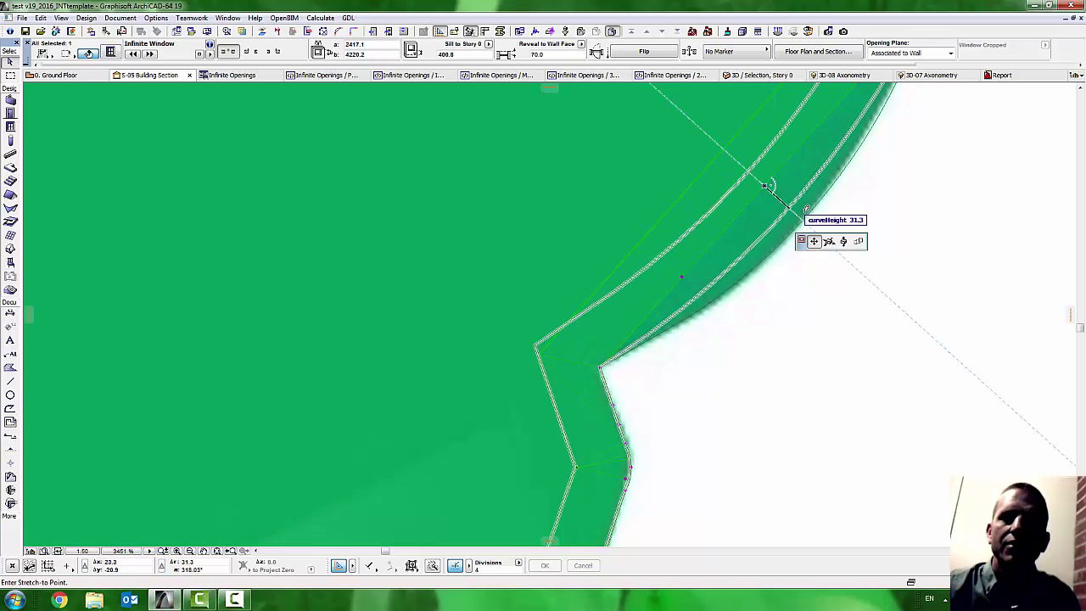
pyautogui.click(809, 233)
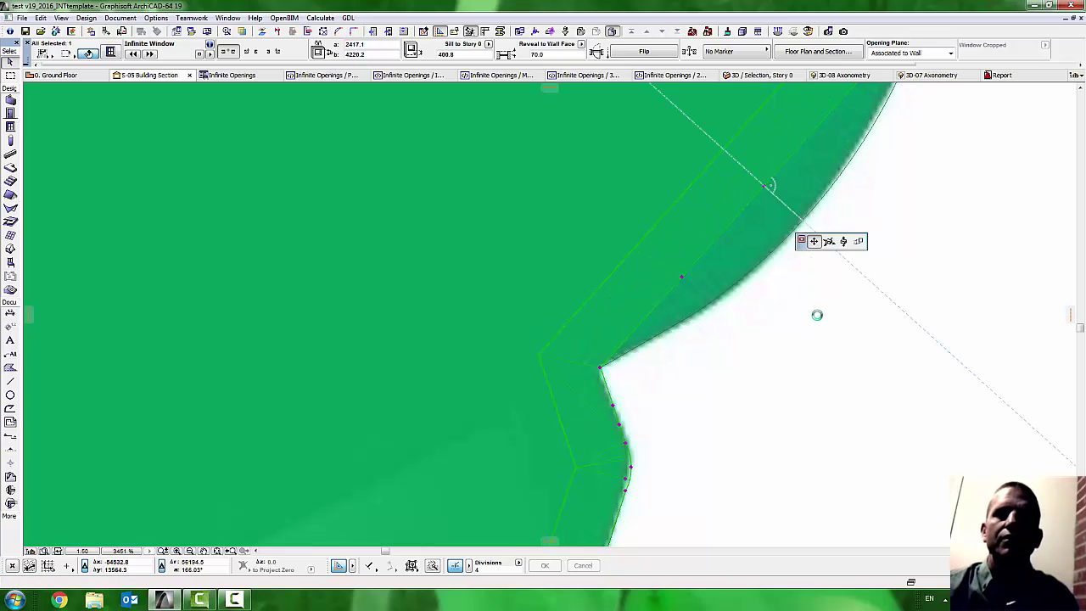
# Curve the top of the swallow's head and the upper wing's rounded corner to follow the image outline
pyautogui.scroll(-3, 807, 359)
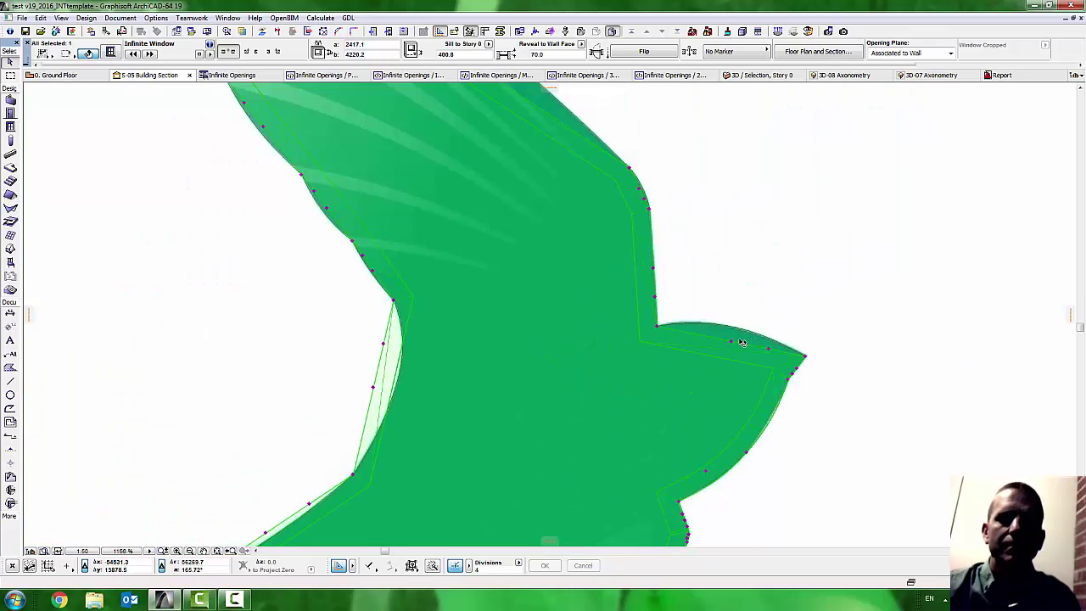
pyautogui.click(731, 342)
pyautogui.click(735, 326)
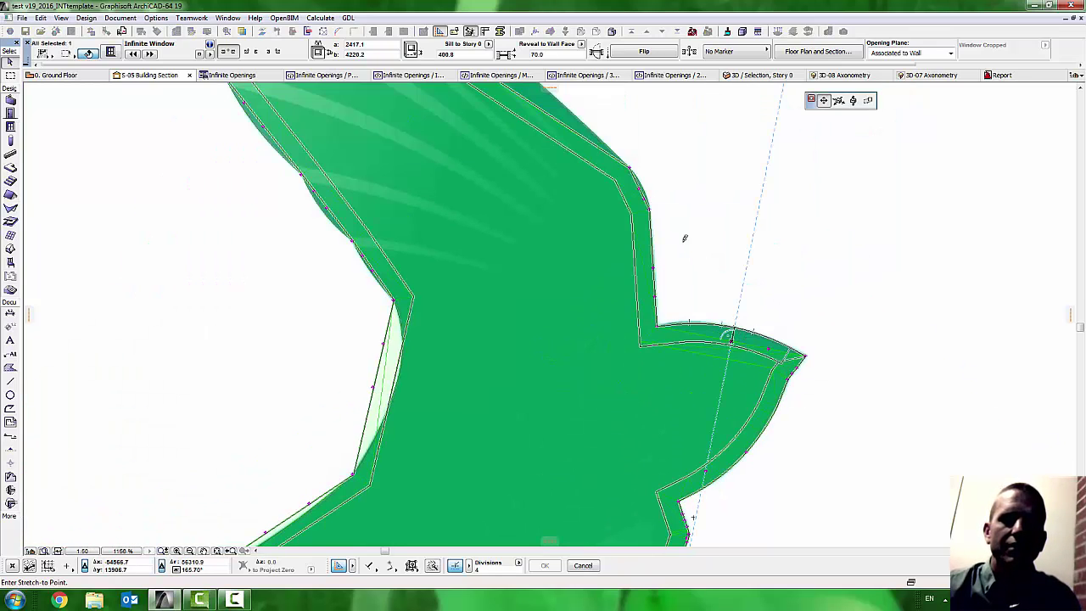
pyautogui.click(641, 188)
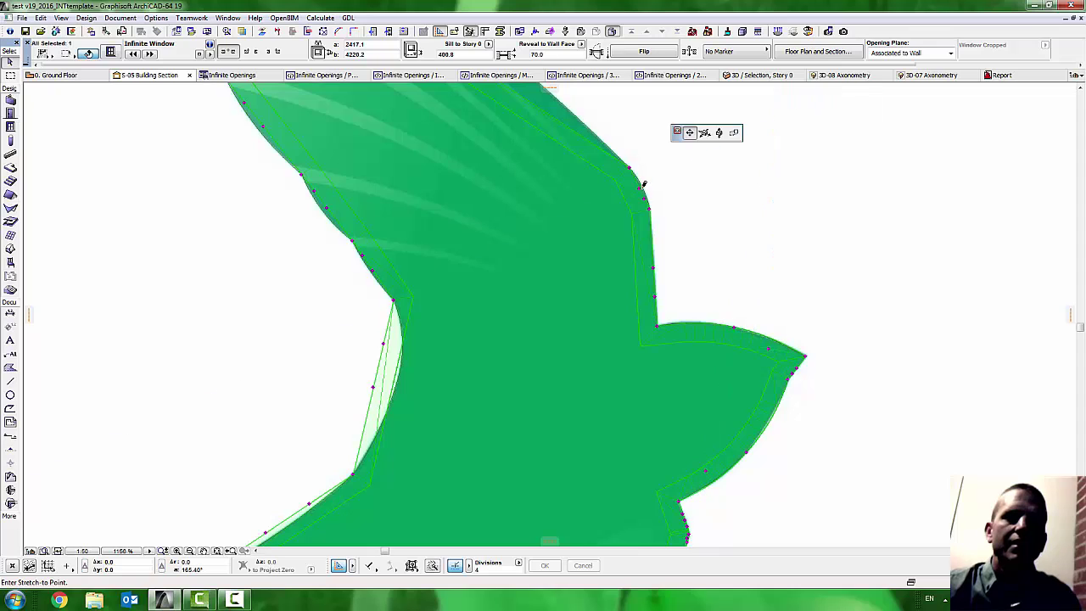
pyautogui.click(640, 187)
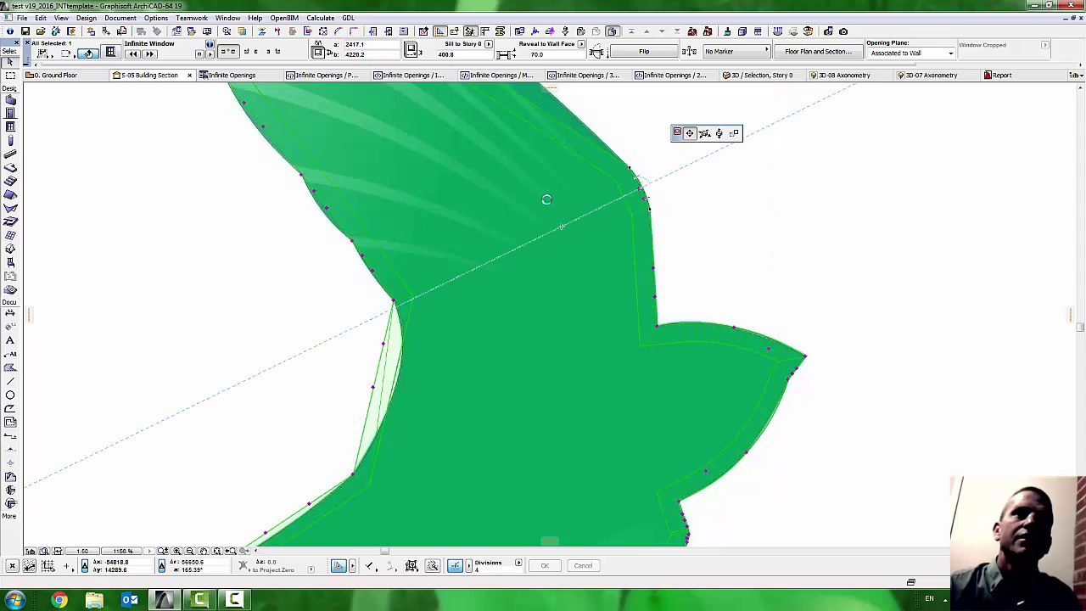
# Curve the upper wing's long outer edge outward to follow the image outline
pyautogui.scroll(-2, 597, 358)
pyautogui.scroll(5, 538, 230)
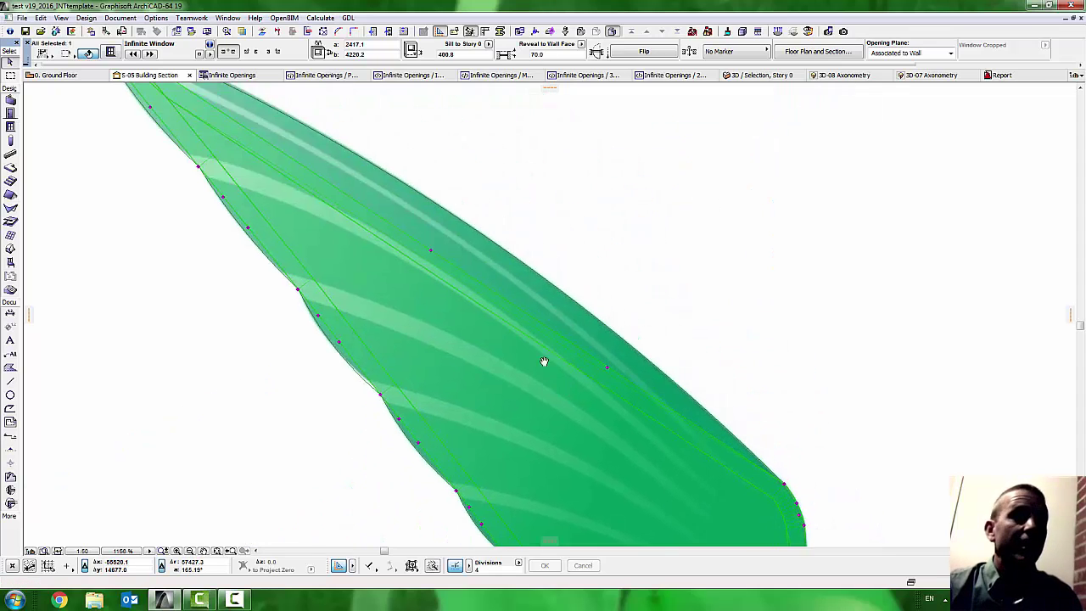
pyautogui.click(435, 261)
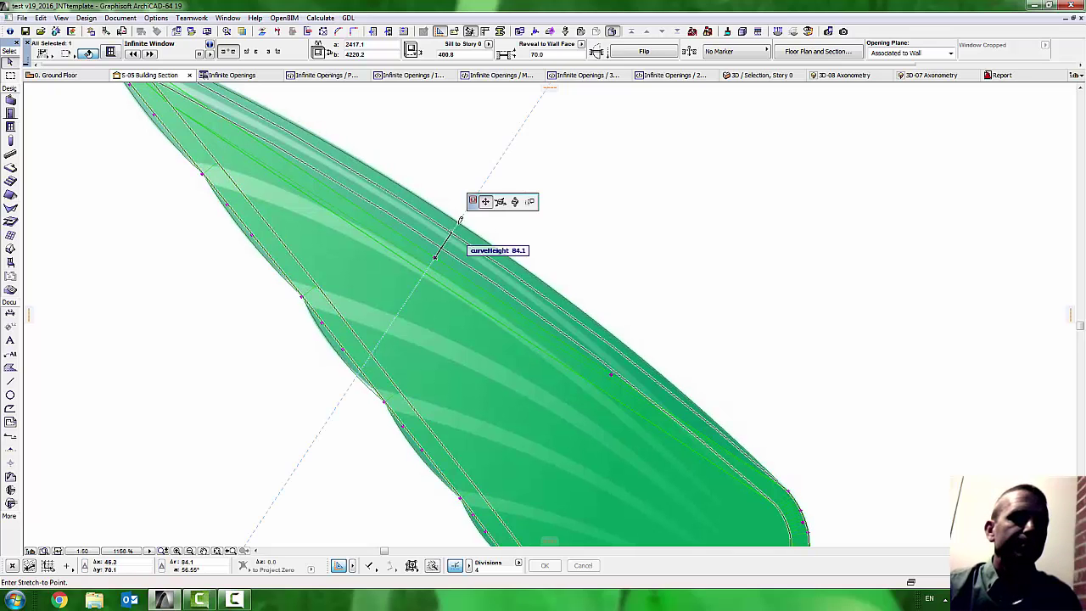
pyautogui.click(461, 214)
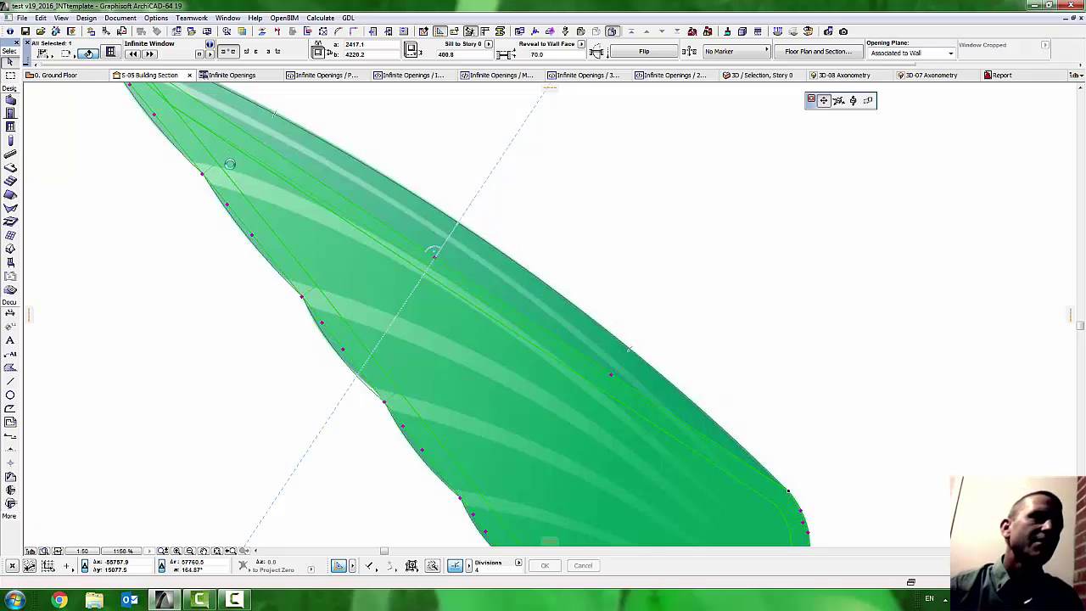
# Curve the first three feather segments along the upper wing's inner edge, below the tip, to the image outline
pyautogui.click(153, 114)
pyautogui.click(148, 118)
pyautogui.click(252, 235)
pyautogui.click(248, 240)
pyautogui.click(343, 351)
pyautogui.click(337, 353)
# Curve the remaining feather segments of the upper wing's inner edge down to the body
pyautogui.moveTo(385, 466); pyautogui.dragTo(381, 274, button='middle')
pyautogui.click(419, 264)
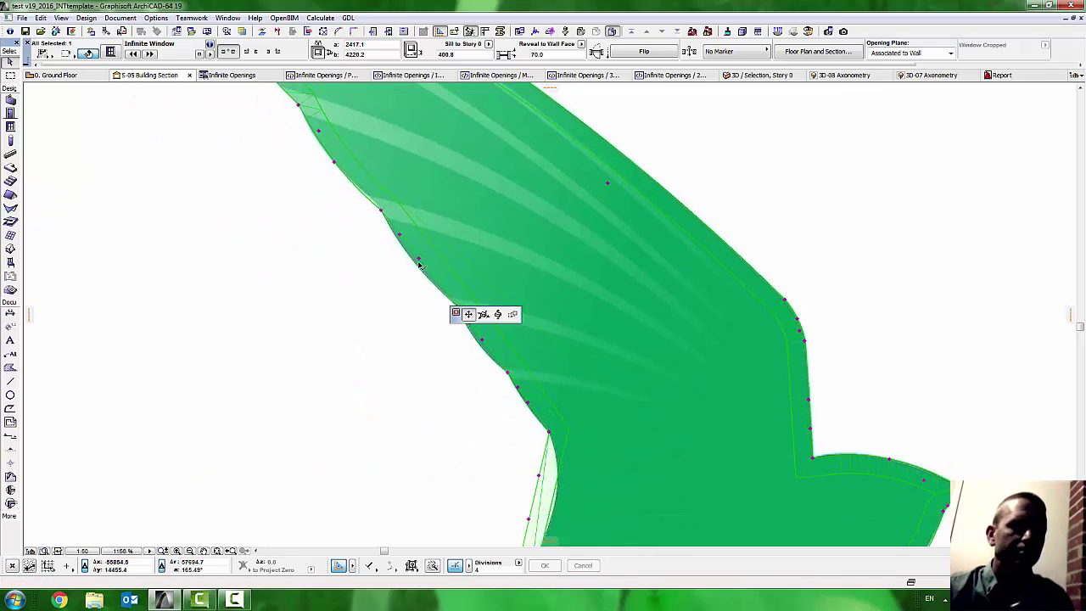
pyautogui.click(414, 266)
pyautogui.click(482, 341)
pyautogui.click(477, 345)
pyautogui.scroll(5, 473, 349)
pyautogui.click(496, 314)
pyautogui.click(489, 316)
pyautogui.scroll(-5, 433, 354)
pyautogui.scroll(3, 477, 394)
pyautogui.click(513, 426)
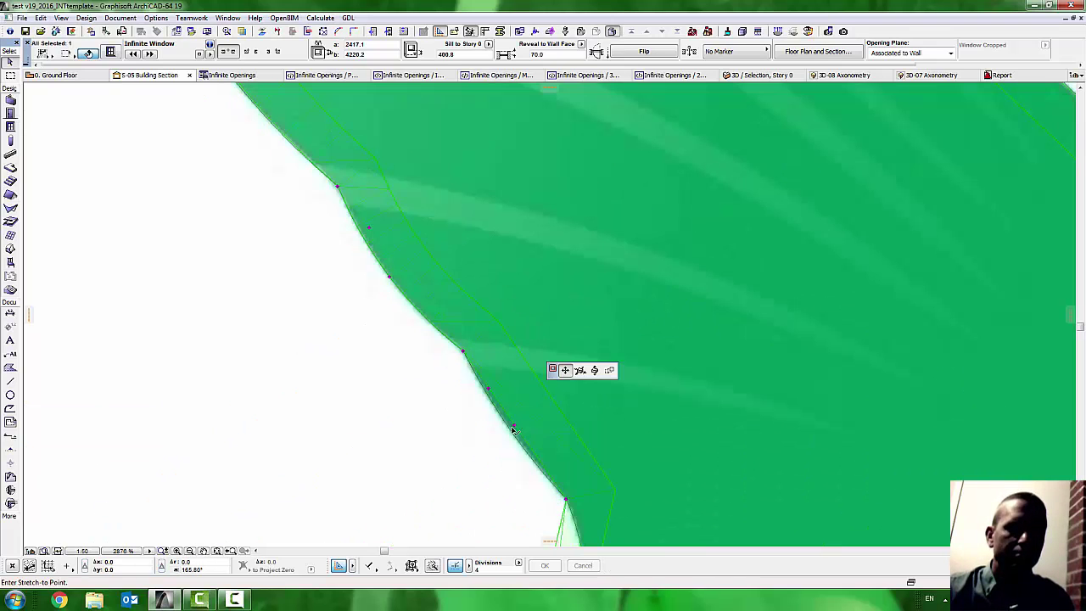
pyautogui.click(509, 427)
pyautogui.scroll(-3, 510, 427)
# Curve the swallow's back below the upper wing and the adjoining edge running into the tail
pyautogui.moveTo(550, 537); pyautogui.dragTo(507, 350, button='middle')
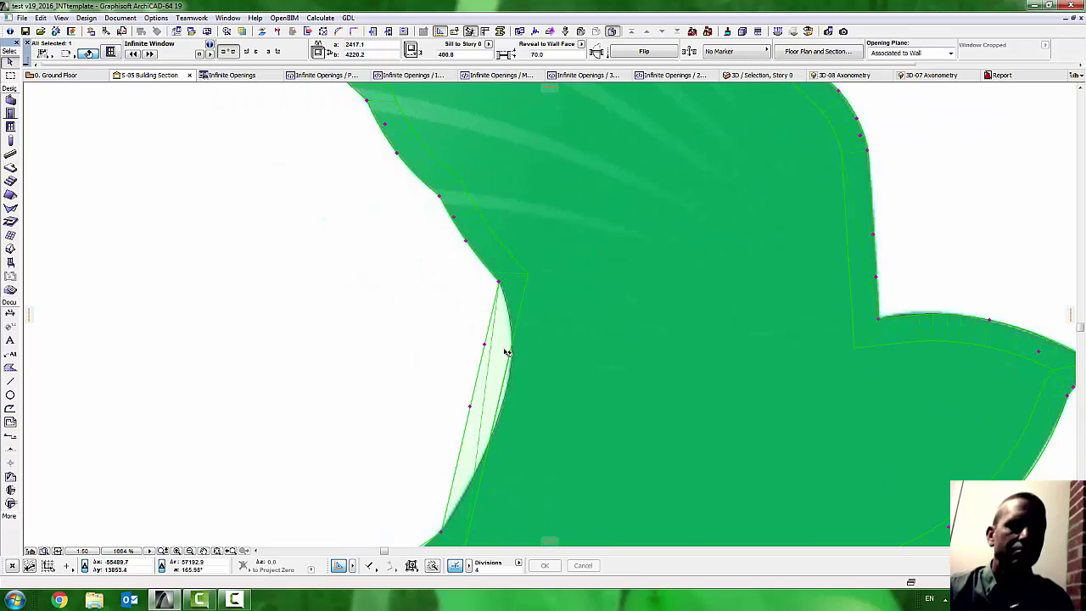
pyautogui.click(471, 406)
pyautogui.click(501, 413)
pyautogui.scroll(-4, 458, 373)
pyautogui.moveTo(408, 468); pyautogui.dragTo(543, 338, button='middle')
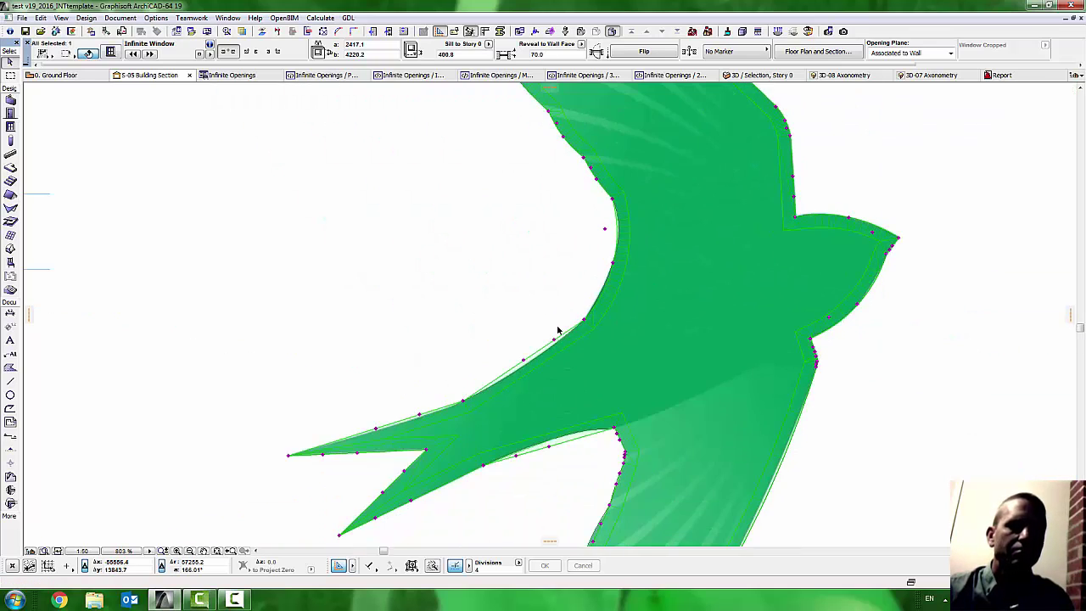
pyautogui.scroll(6, 543, 338)
pyautogui.click(485, 398)
pyautogui.click(491, 408)
pyautogui.scroll(-7, 503, 403)
# Curve the upper edge of the tail tip and the body's underside between the tail and the lower wing
pyautogui.scroll(4, 455, 435)
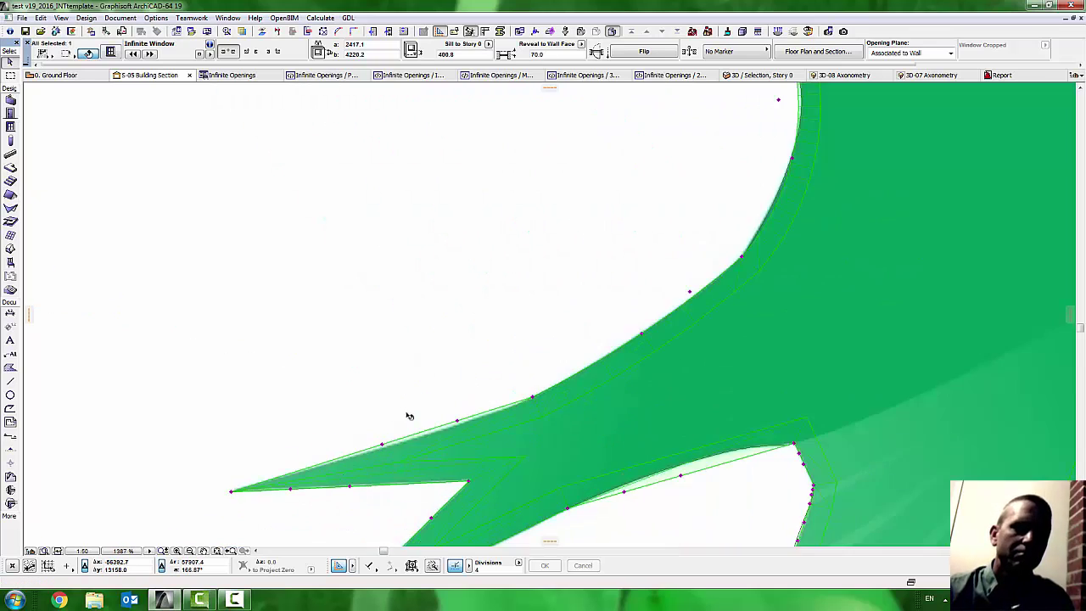
pyautogui.click(382, 444)
pyautogui.click(386, 451)
pyautogui.scroll(-3, 485, 453)
pyautogui.scroll(6, 626, 507)
pyautogui.click(536, 385)
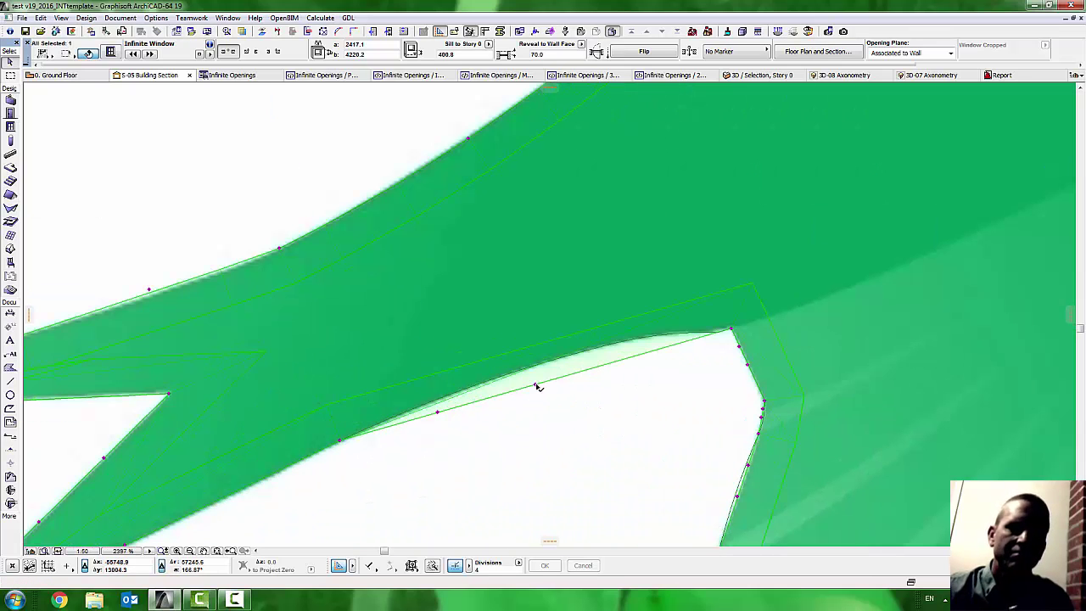
pyautogui.click(531, 369)
# Curve the segment at the lower wing's root and the first feather segments below it to the image outline
pyautogui.moveTo(695, 453); pyautogui.dragTo(543, 325, button='middle')
pyautogui.scroll(2, 543, 325)
pyautogui.click(599, 384)
pyautogui.click(594, 318)
pyautogui.scroll(-4, 633, 107)
pyautogui.click(567, 361)
pyautogui.click(560, 359)
pyautogui.moveTo(542, 485); pyautogui.dragTo(586, 373, button='middle')
pyautogui.click(557, 395)
pyautogui.click(550, 392)
# Curve the remaining feather segments toward the lower wing's tip, and deselect the finished window
pyautogui.moveTo(519, 542); pyautogui.dragTo(585, 375, button='middle')
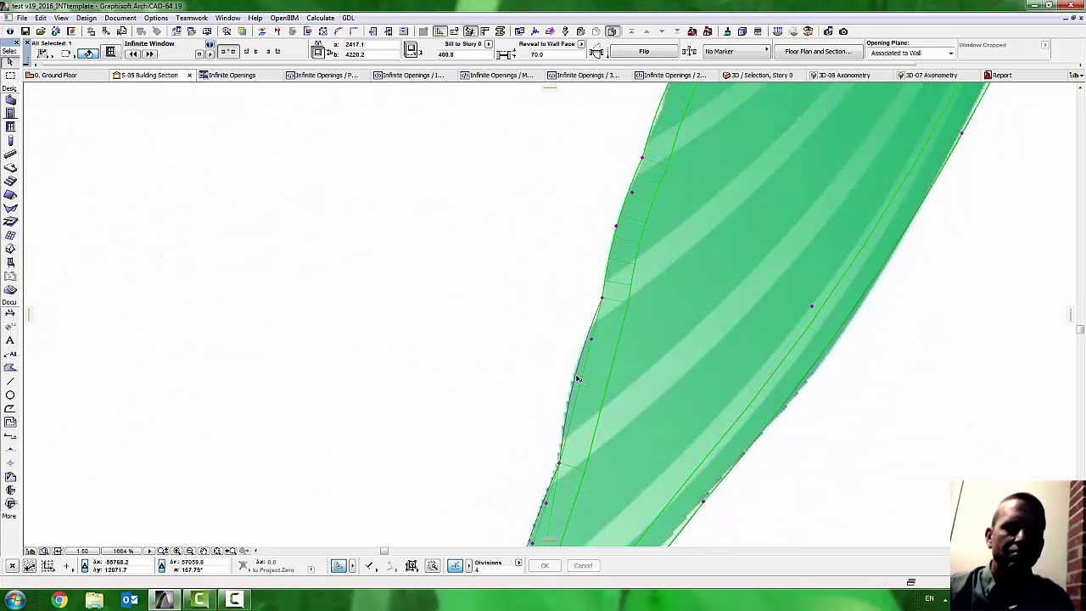
pyautogui.click(580, 381)
pyautogui.click(575, 379)
pyautogui.moveTo(631, 408); pyautogui.dragTo(656, 267, button='middle')
pyautogui.click(558, 402)
pyautogui.click(551, 399)
pyautogui.moveTo(608, 490); pyautogui.dragTo(524, 433, button='middle')
pyautogui.scroll(-11, 536, 433)
pyautogui.moveTo(625, 284); pyautogui.dragTo(618, 376, button='middle')
pyautogui.press('Escape')
pyautogui.scroll(5, 605, 359)
pyautogui.scroll(-5, 593, 364)
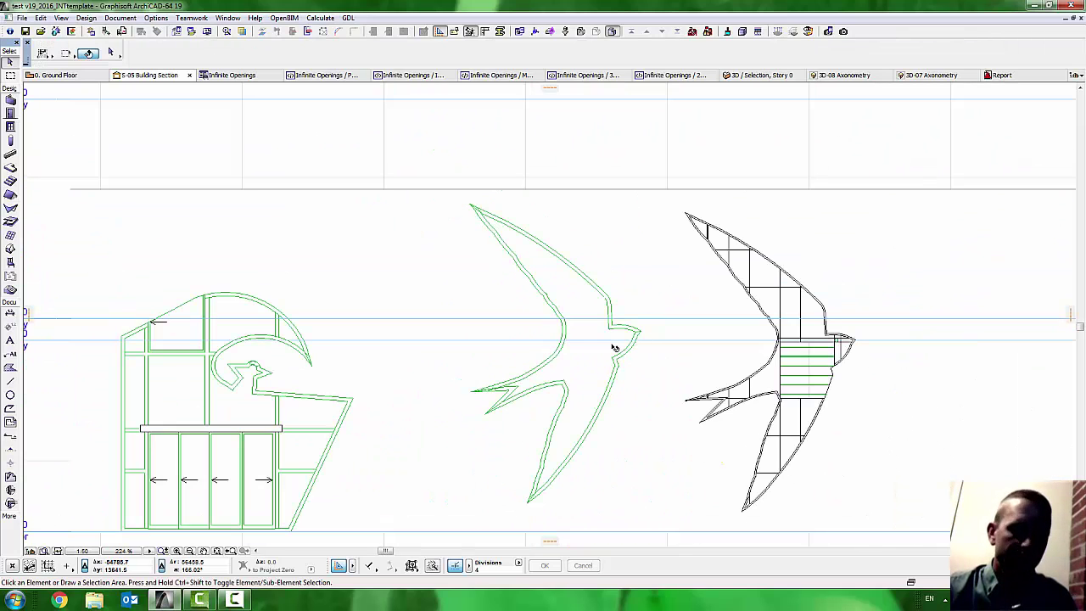
# Show the model in 3D, with both swallow windows in view
pyautogui.press('F5')
pyautogui.moveTo(286, 326); pyautogui.dragTo(538, 363, button='middle')
pyautogui.scroll(2, 352, 319)
pyautogui.keyDown('shift'); pyautogui.moveTo(401, 346); pyautogui.dragTo(437, 345, button='middle'); pyautogui.keyUp('shift')
pyautogui.scroll(3, 437, 344)
pyautogui.click(416, 291)
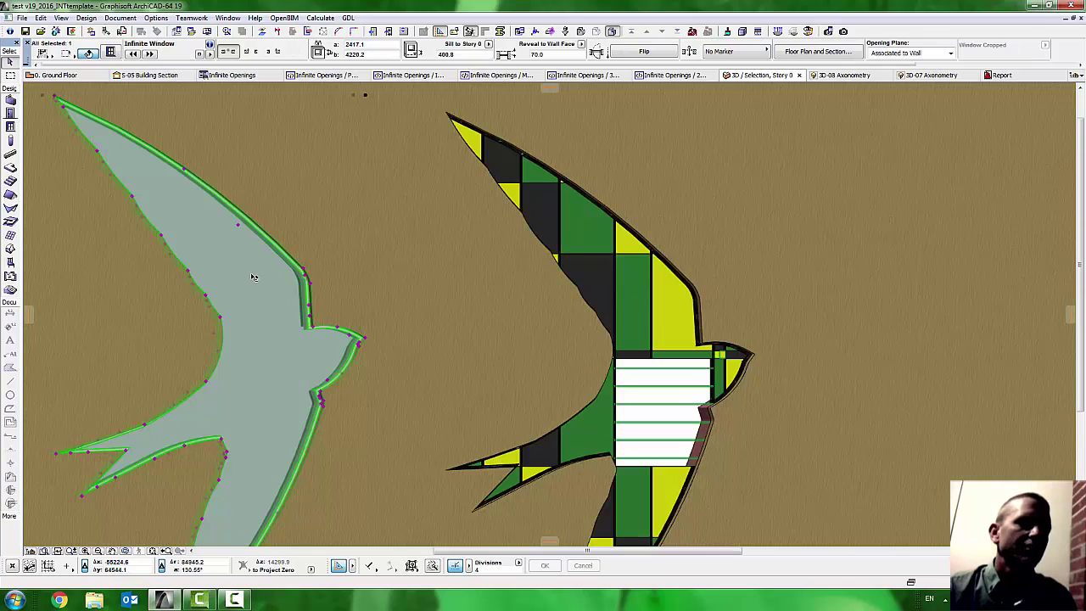
pyautogui.click(253, 276)
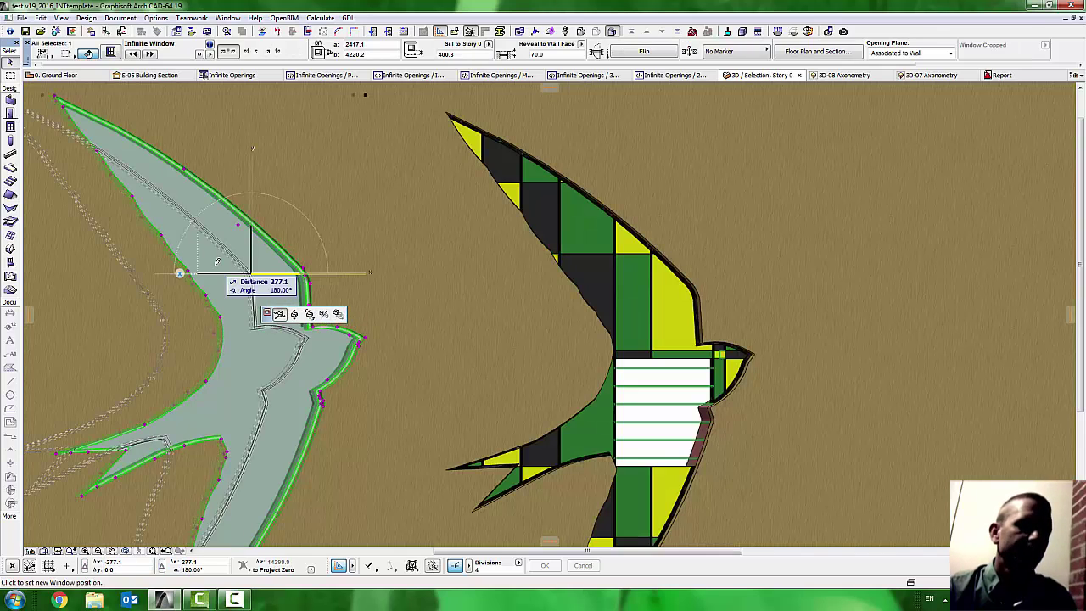
pyautogui.press('Escape')
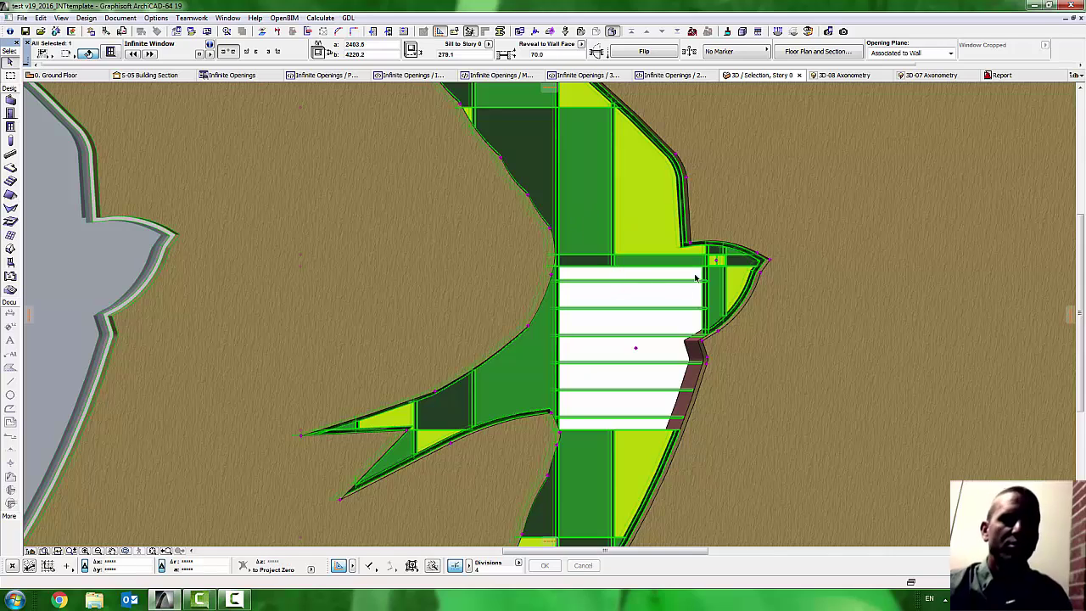
# Rotate the louvre blades in the middle of the multicoloured swallow window with their angular hotspot
pyautogui.scroll(2, 645, 360)
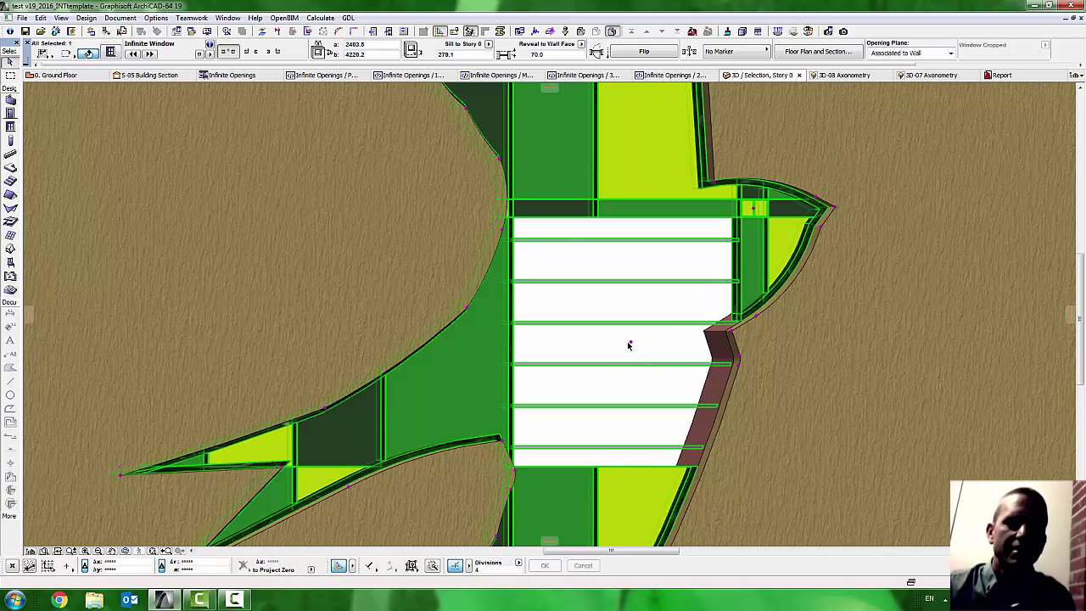
pyautogui.click(632, 345)
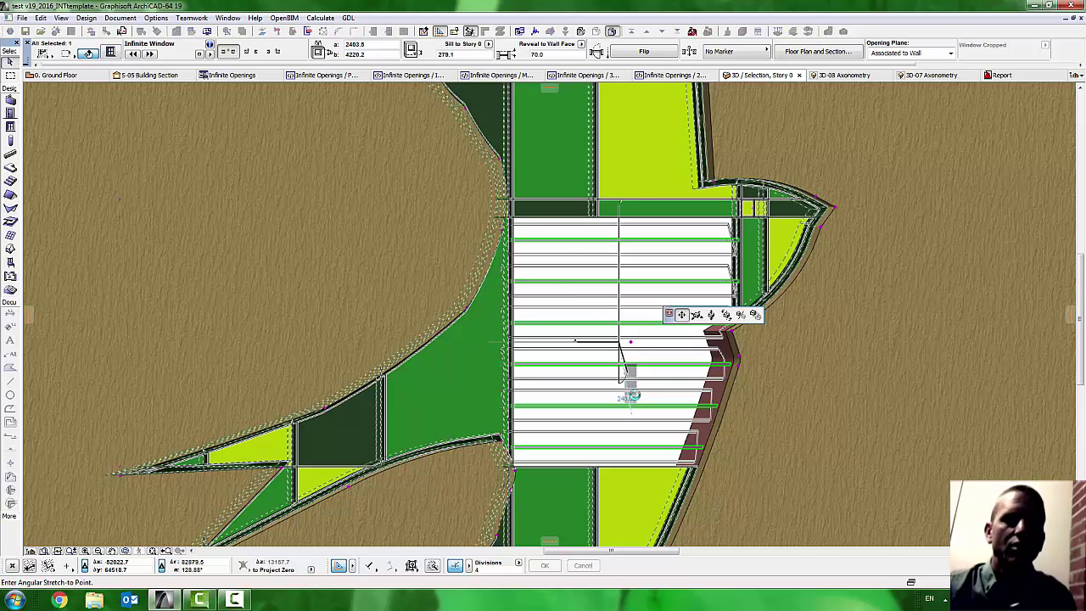
pyautogui.click(627, 378)
# Slide the small sliding window in the multicoloured swallow's head open to about 48% in 3D
pyautogui.scroll(8, 742, 213)
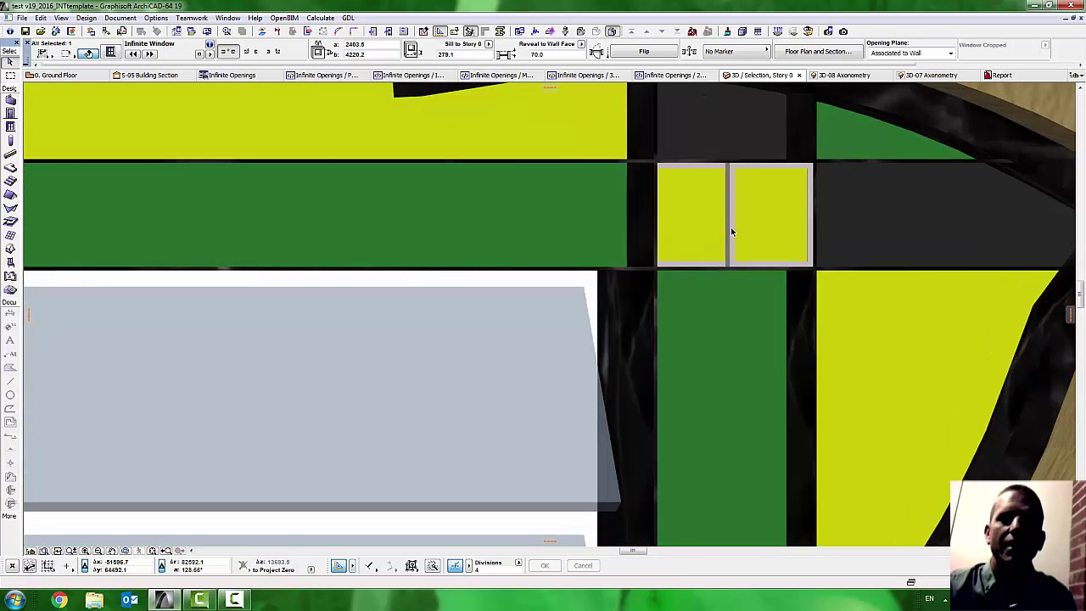
pyautogui.click(731, 227)
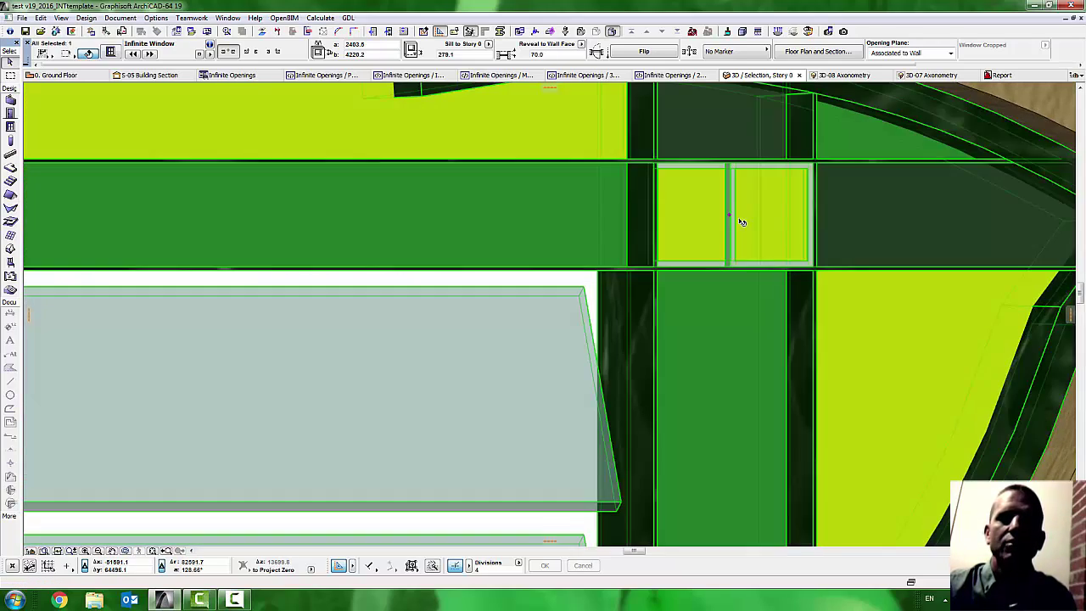
pyautogui.click(731, 217)
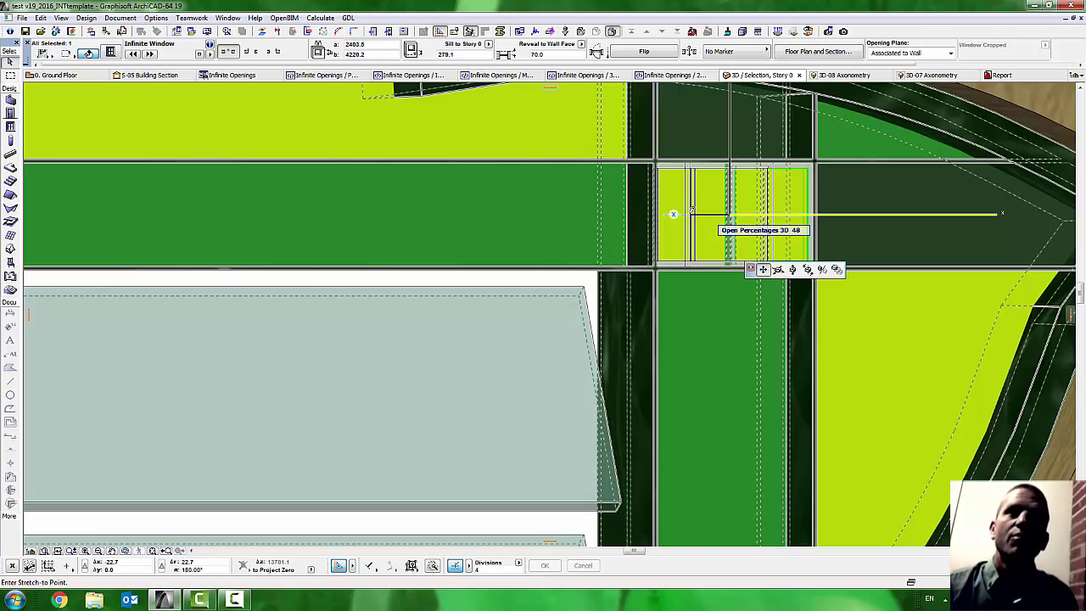
pyautogui.click(691, 213)
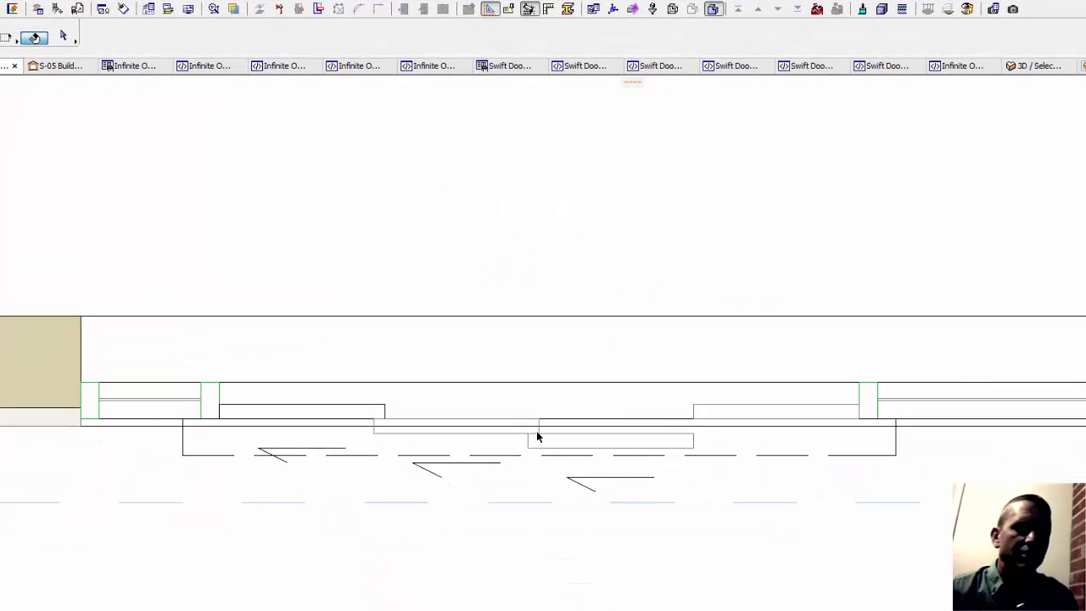
# Slide the left-hand panels of the Infinite Door partly open in plan with the 2D opening hotspot
pyautogui.click(386, 430)
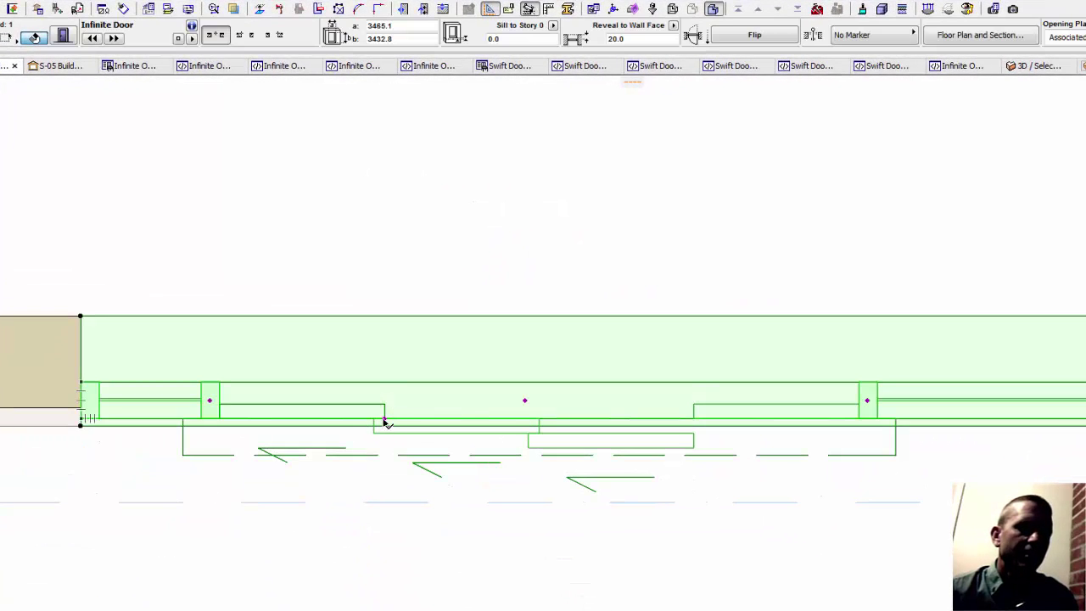
pyautogui.click(384, 422)
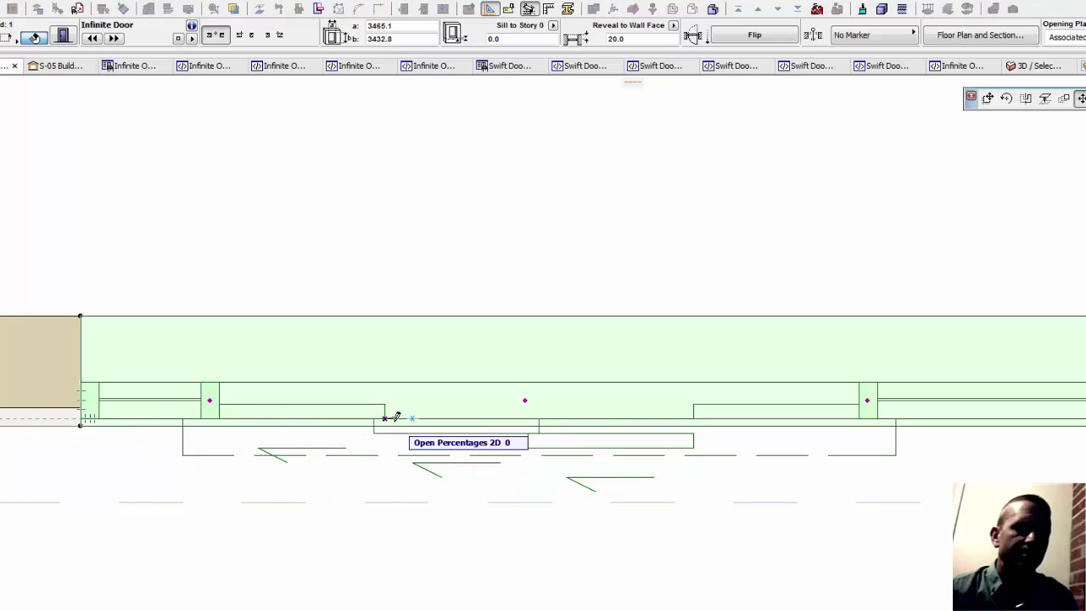
pyautogui.click(341, 417)
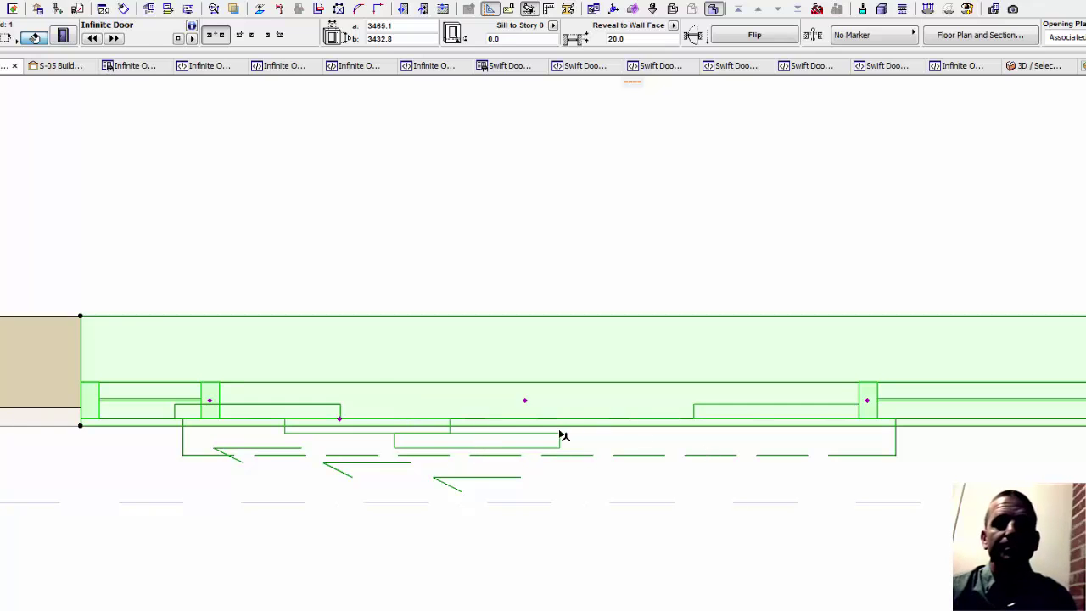
# Set the position to frame of the Infinite Door's opening 1 to Manual, and slide its panels into a stack in plan
pyautogui.hotkey('ctrl', 't')
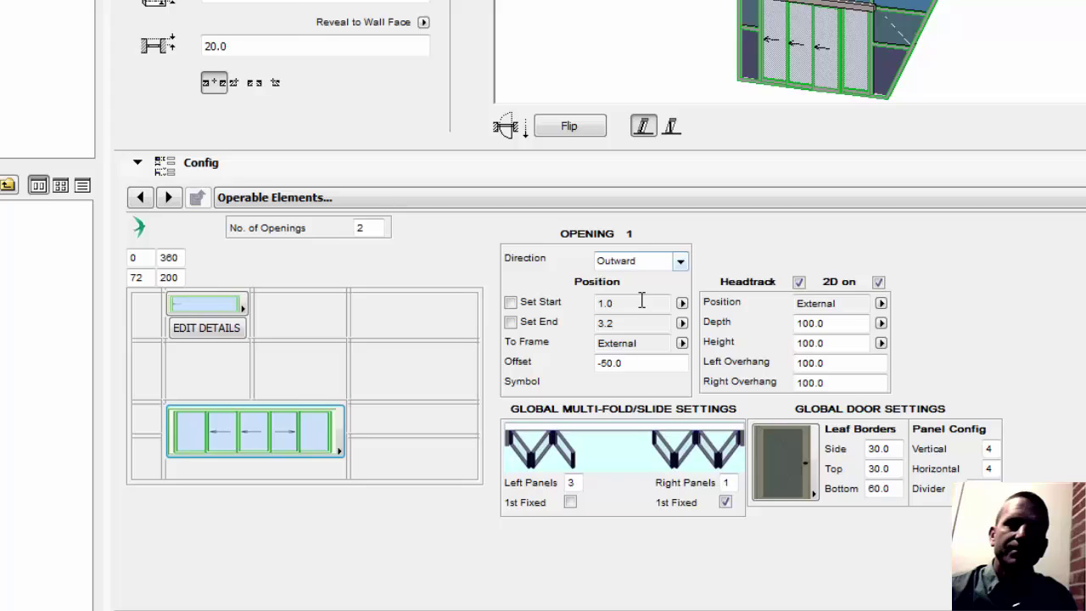
pyautogui.click(788, 413)
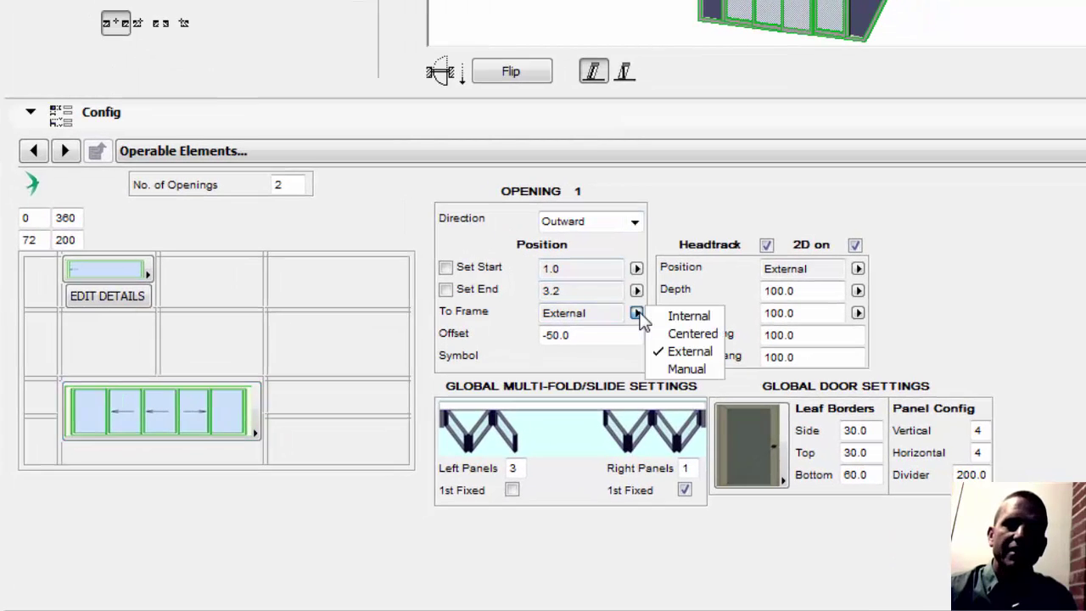
pyautogui.click(686, 369)
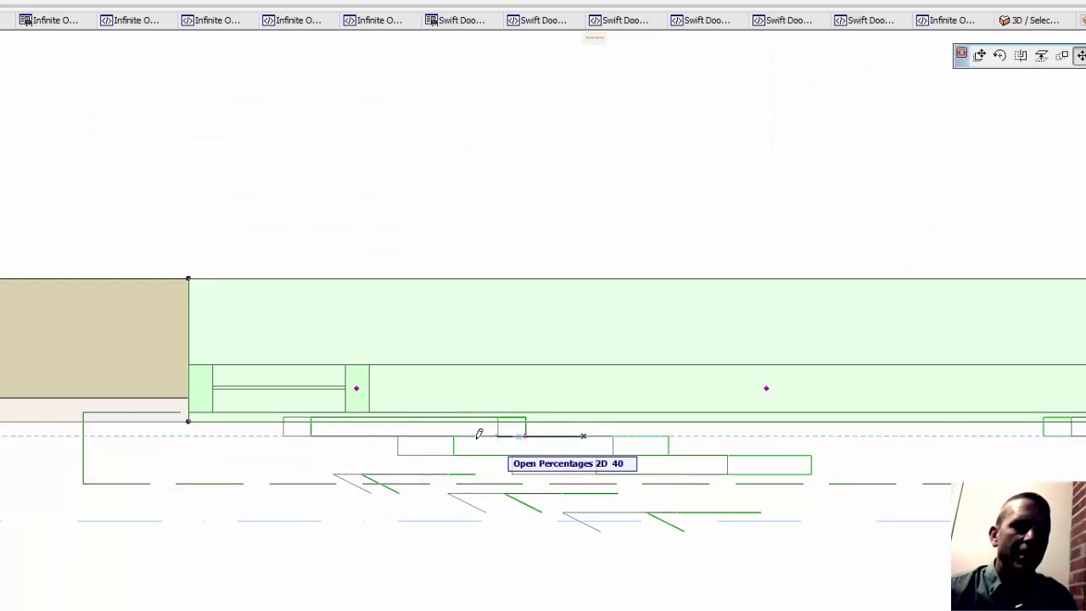
pyautogui.moveTo(480, 432); pyautogui.dragTo(386, 424)
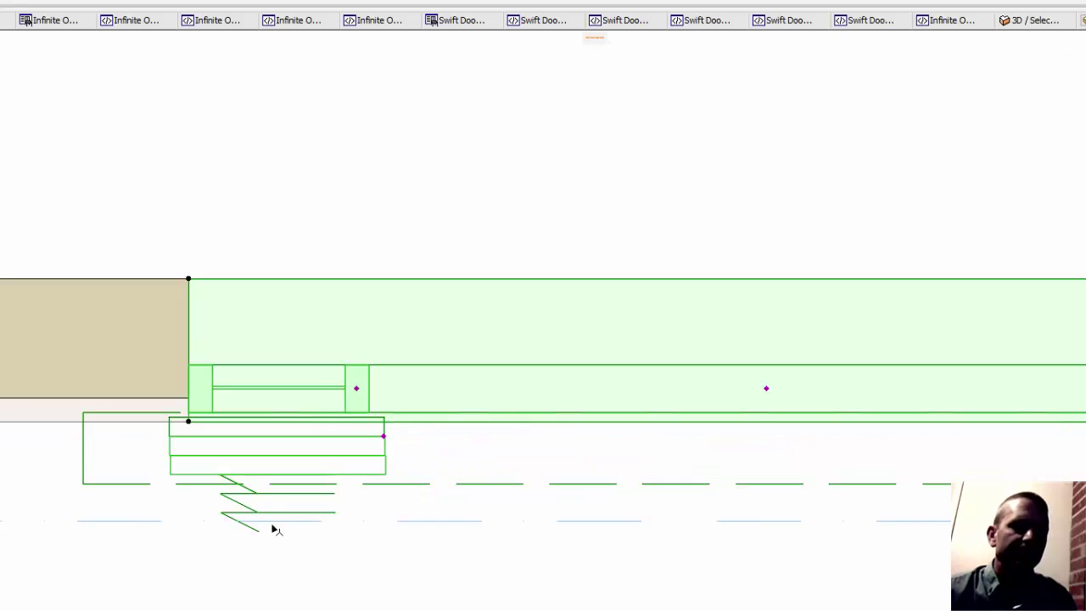
pyautogui.scroll(-2, 273, 530)
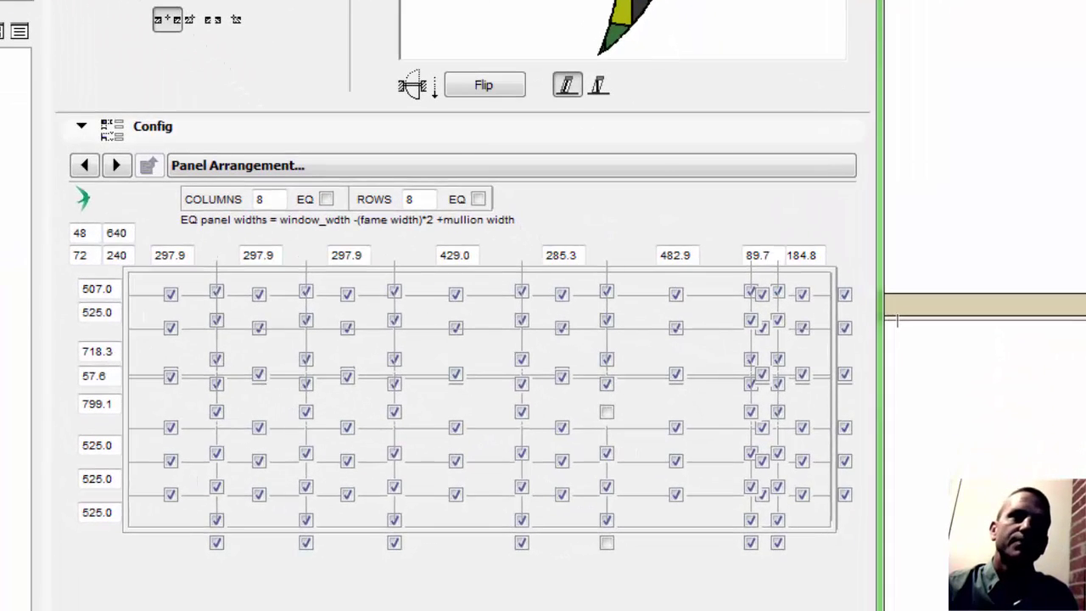
# Review the swallow window's intersection settings and operable element types, keeping Louvre for opening 2
pyautogui.click(320, 295)
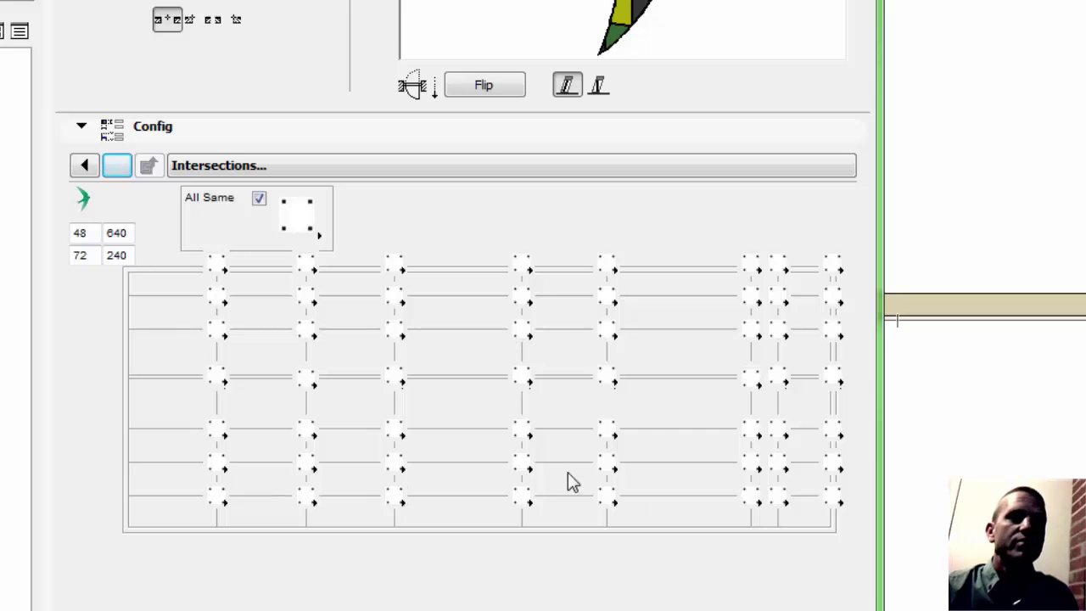
pyautogui.click(85, 165)
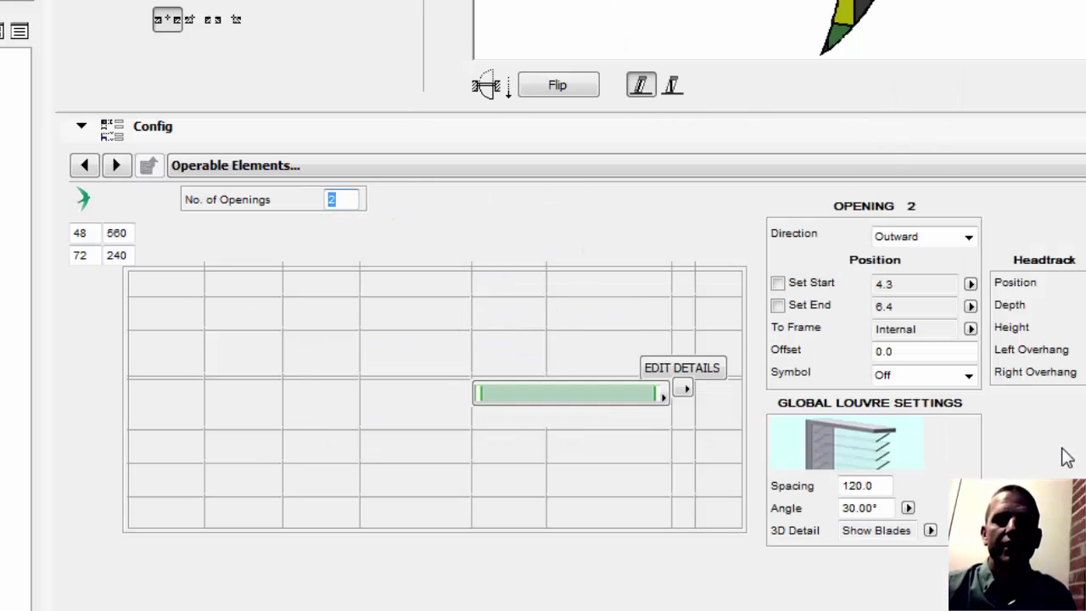
pyautogui.click(558, 400)
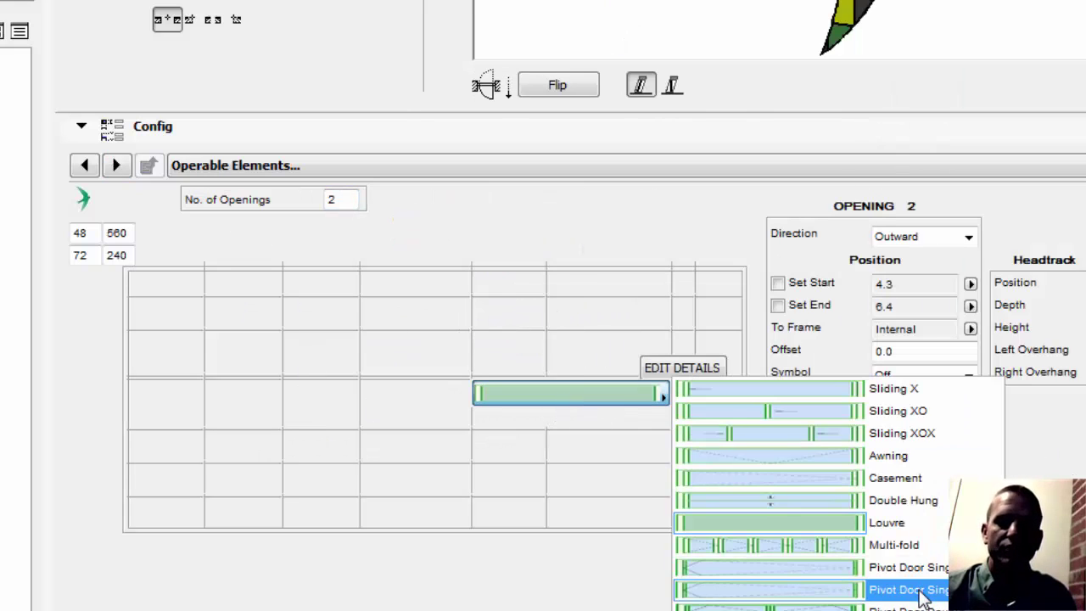
pyautogui.click(891, 523)
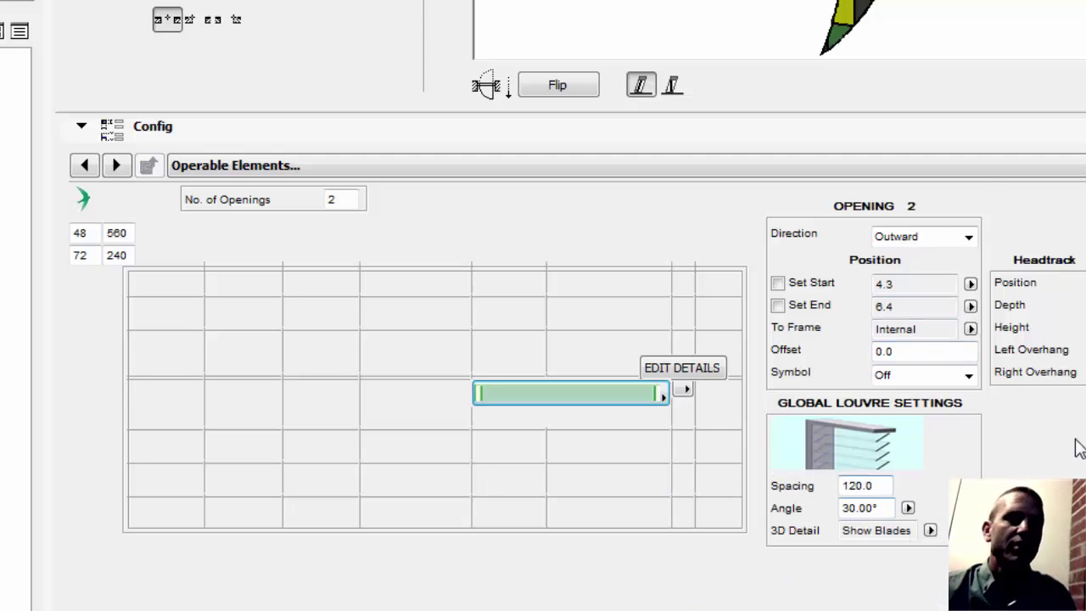
# Review the quick list of operable elements and the global door panel style, leaf border, panel division and threshold settings
pyautogui.click(116, 166)
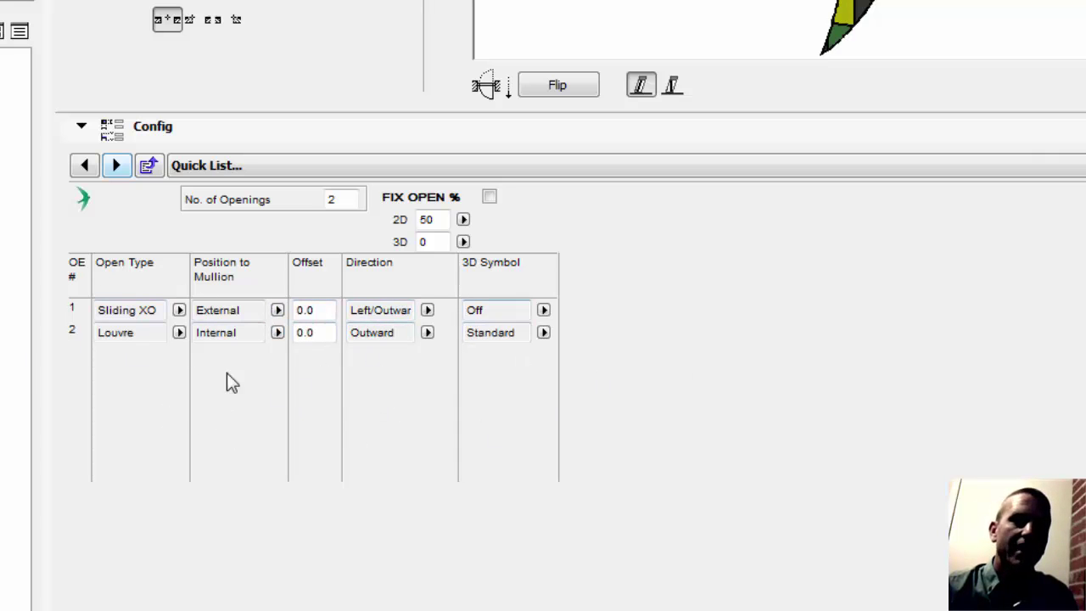
pyautogui.click(116, 166)
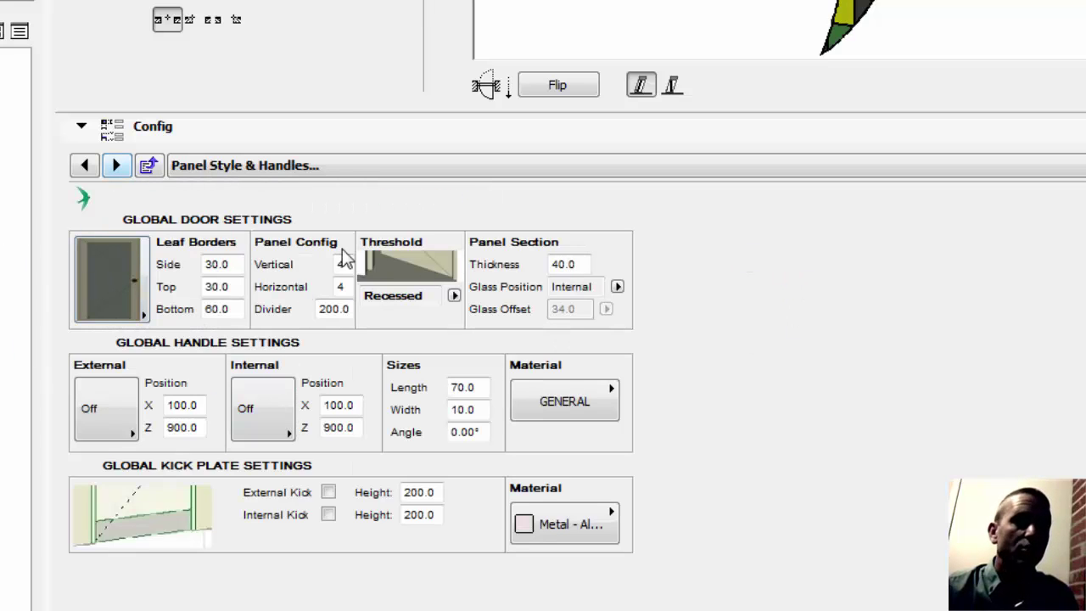
pyautogui.click(113, 274)
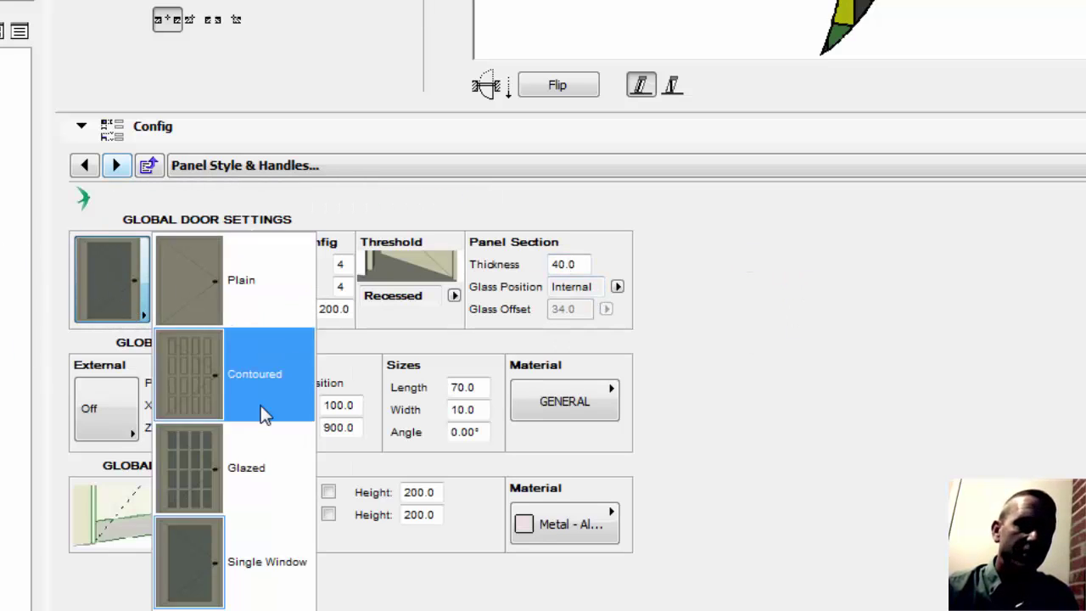
pyautogui.click(109, 278)
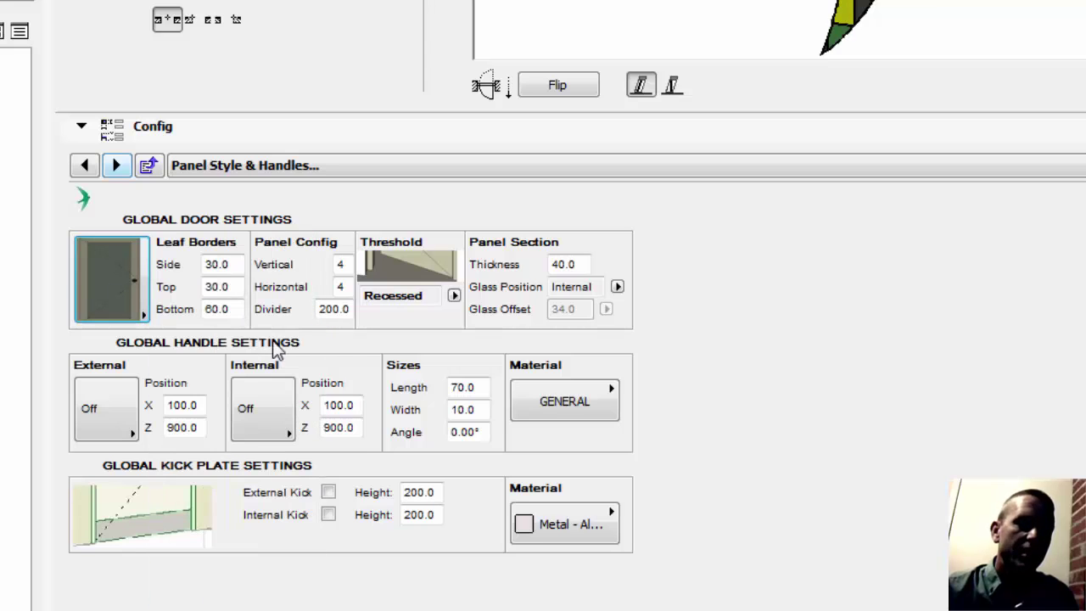
pyautogui.click(217, 264)
pyautogui.click(202, 286)
pyautogui.click(343, 264)
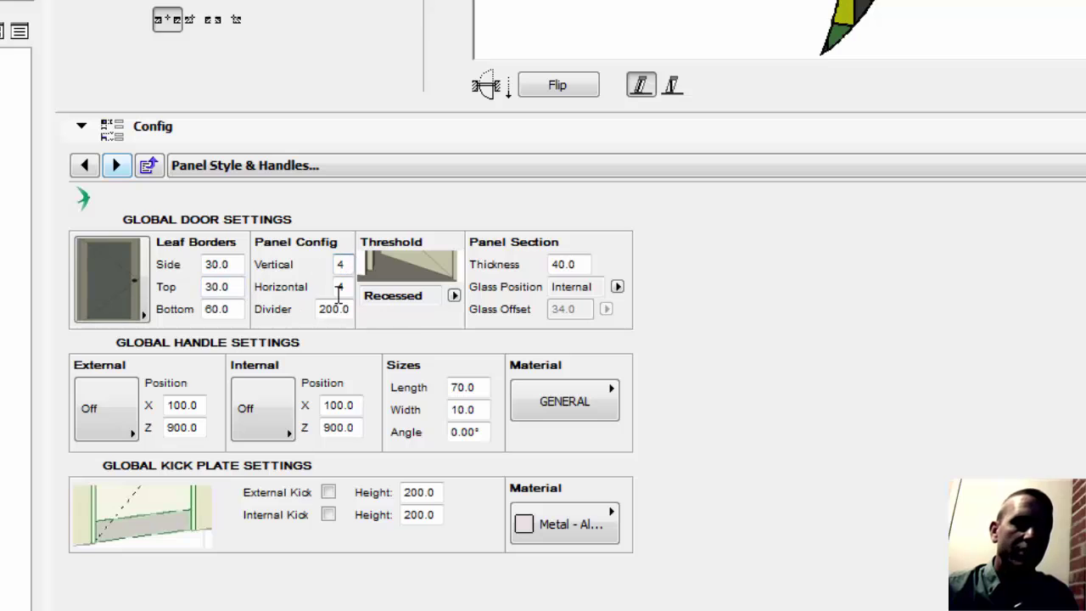
pyautogui.doubleClick(342, 265)
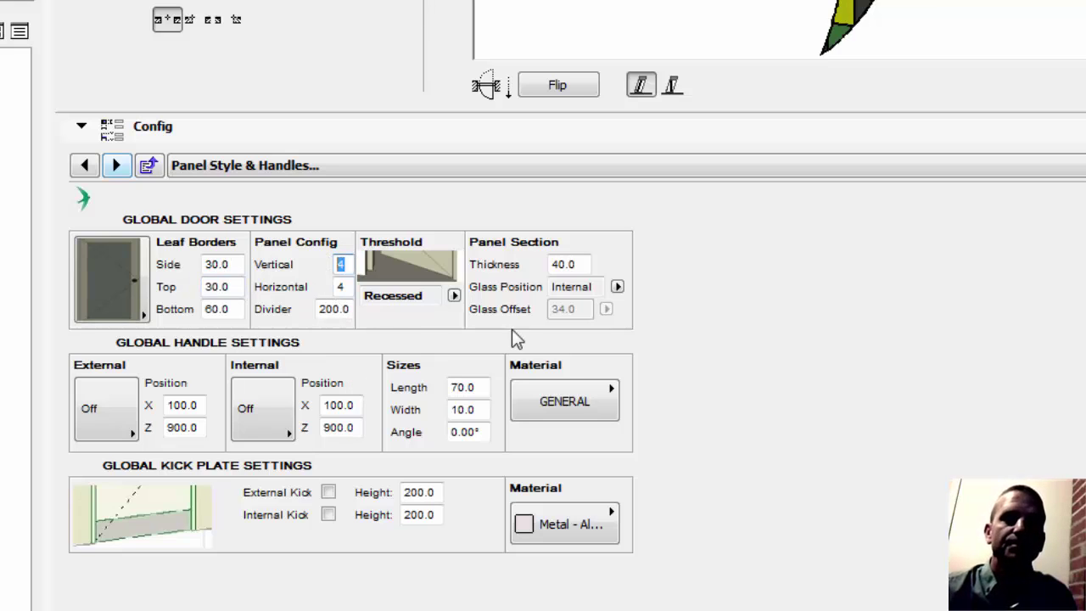
pyautogui.click(454, 296)
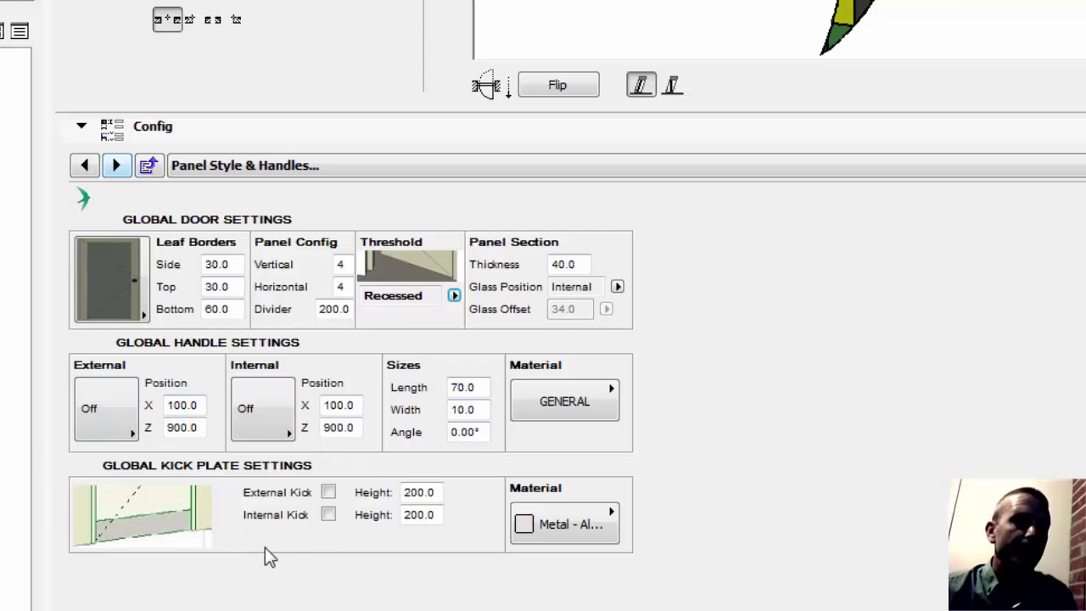
# Review the two sign components, the casing, the sills and the 2D/3D representation settings of the swallow window
pyautogui.click(115, 165)
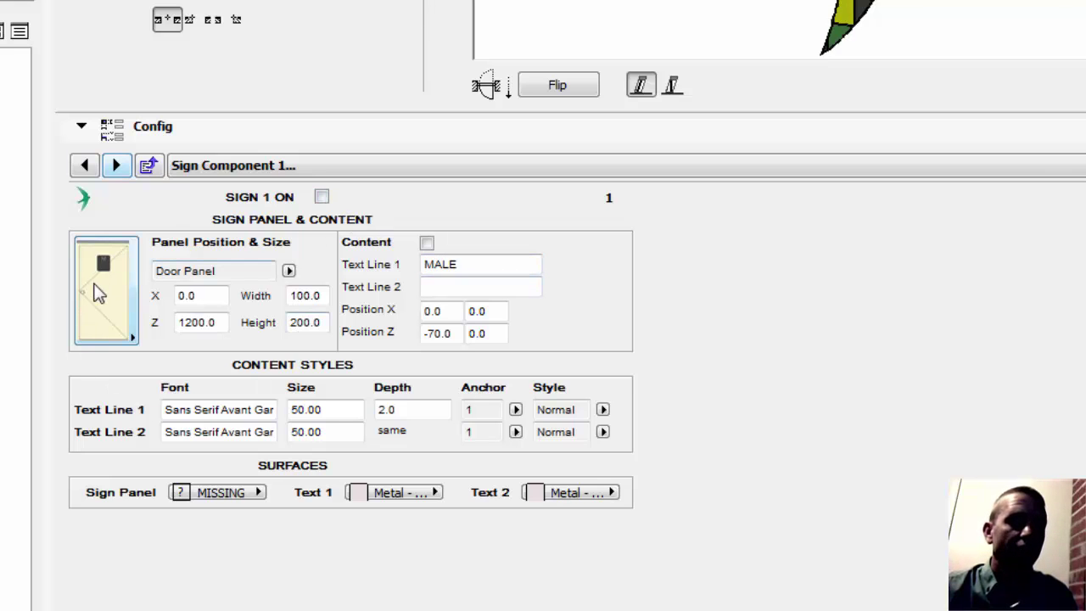
pyautogui.doubleClick(487, 266)
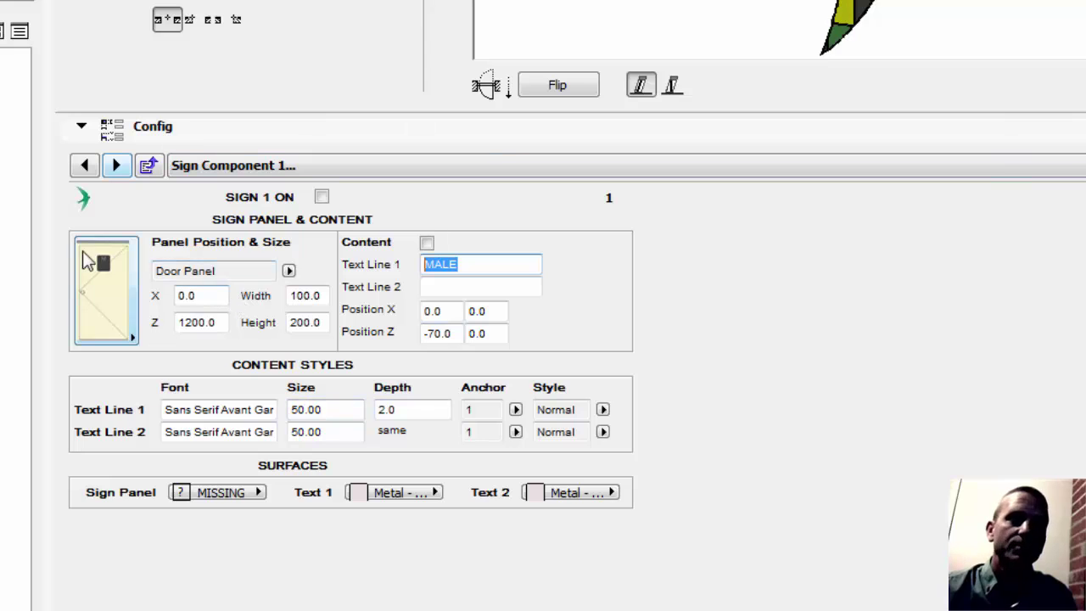
pyautogui.click(116, 165)
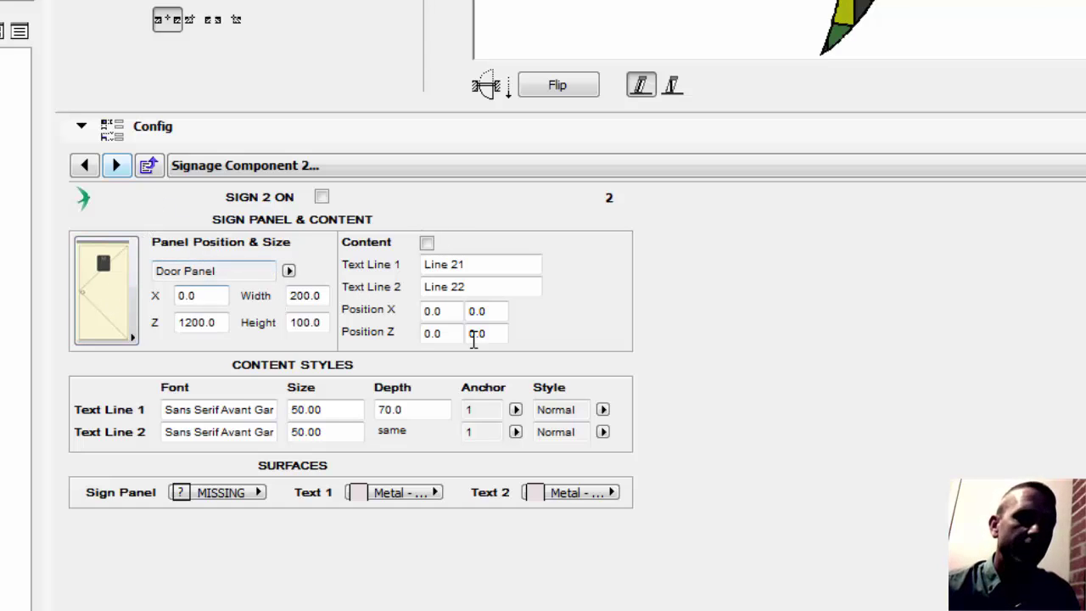
pyautogui.click(123, 169)
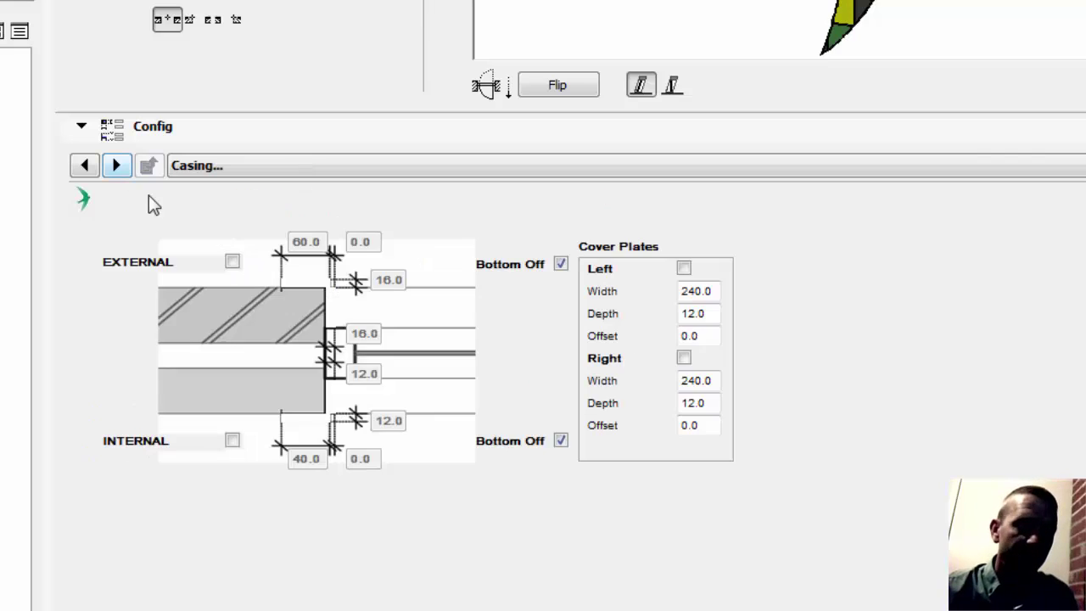
pyautogui.click(116, 173)
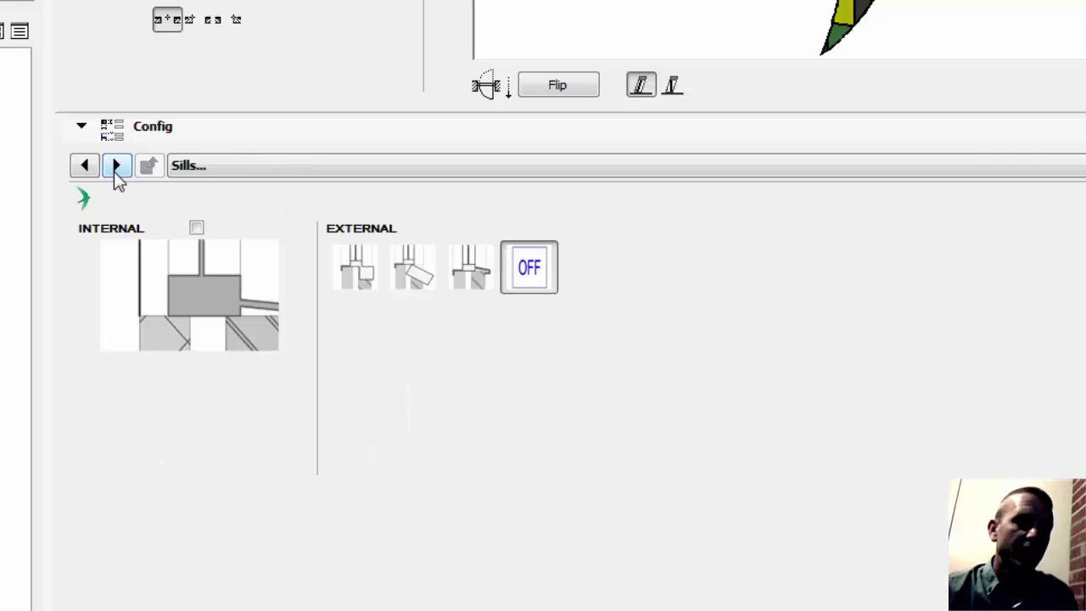
pyautogui.click(116, 167)
pyautogui.click(116, 167)
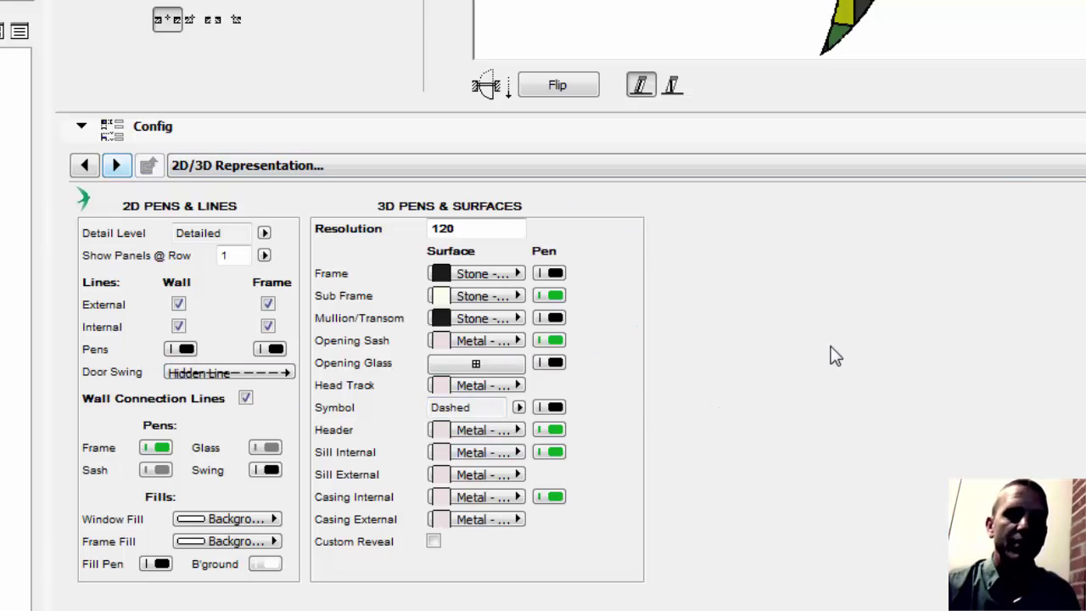
# Try the Curtain Wall frame type on the swallow window and examine its left and right angle settings
pyautogui.click(222, 170)
pyautogui.click(156, 201)
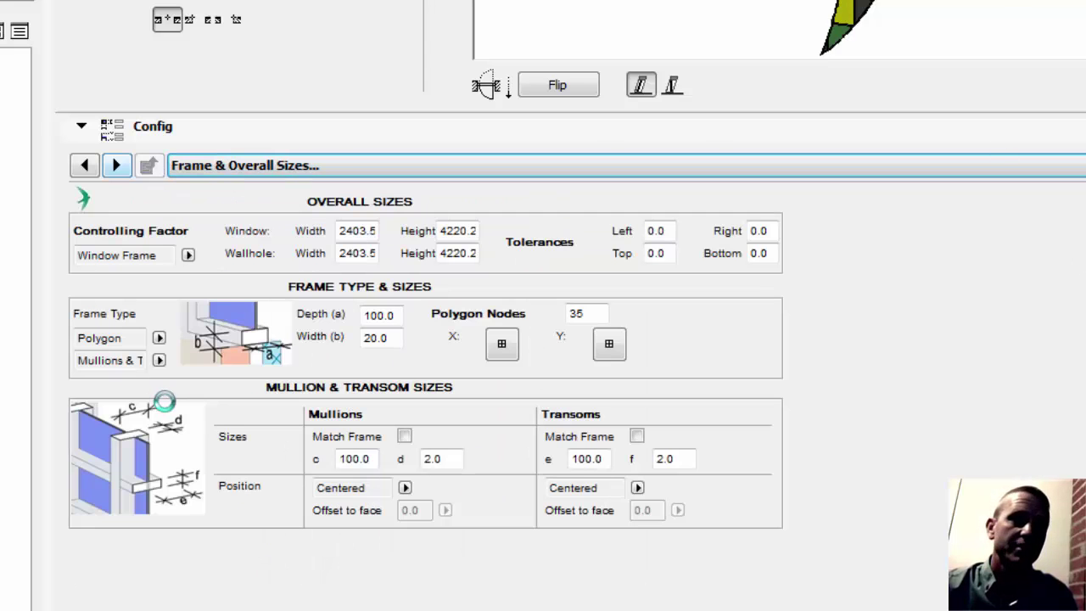
pyautogui.click(158, 338)
pyautogui.click(223, 377)
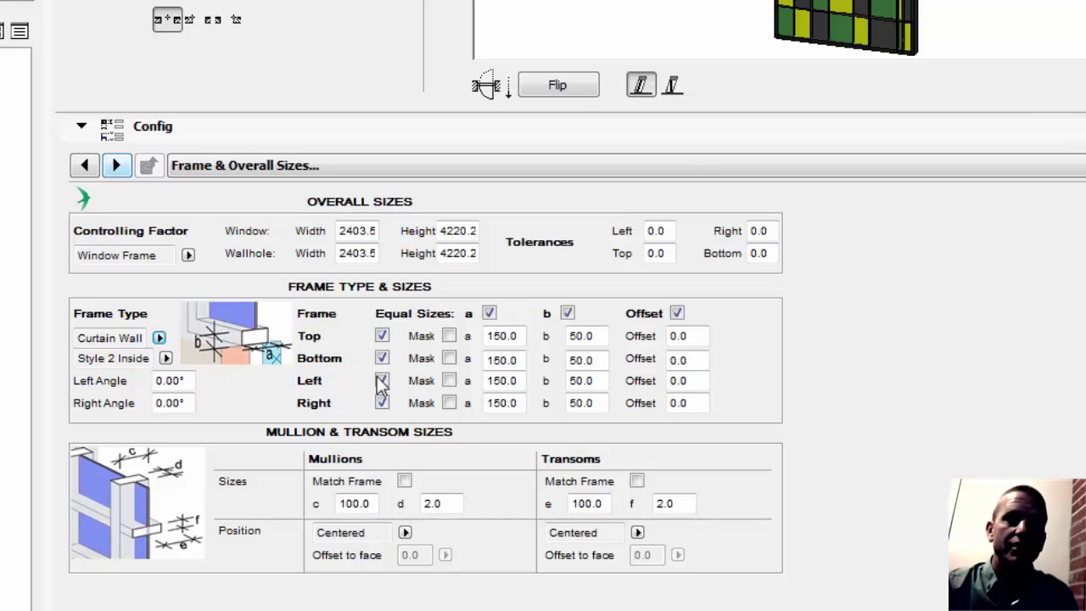
pyautogui.click(185, 381)
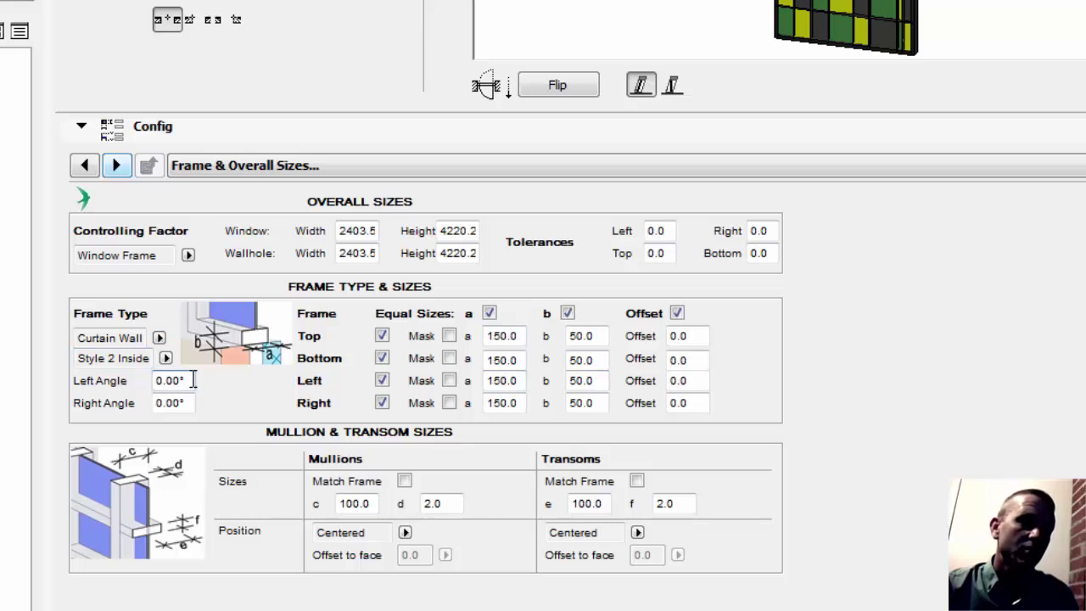
pyautogui.moveTo(190, 379); pyautogui.dragTo(121, 367)
pyautogui.moveTo(192, 404); pyautogui.dragTo(139, 393)
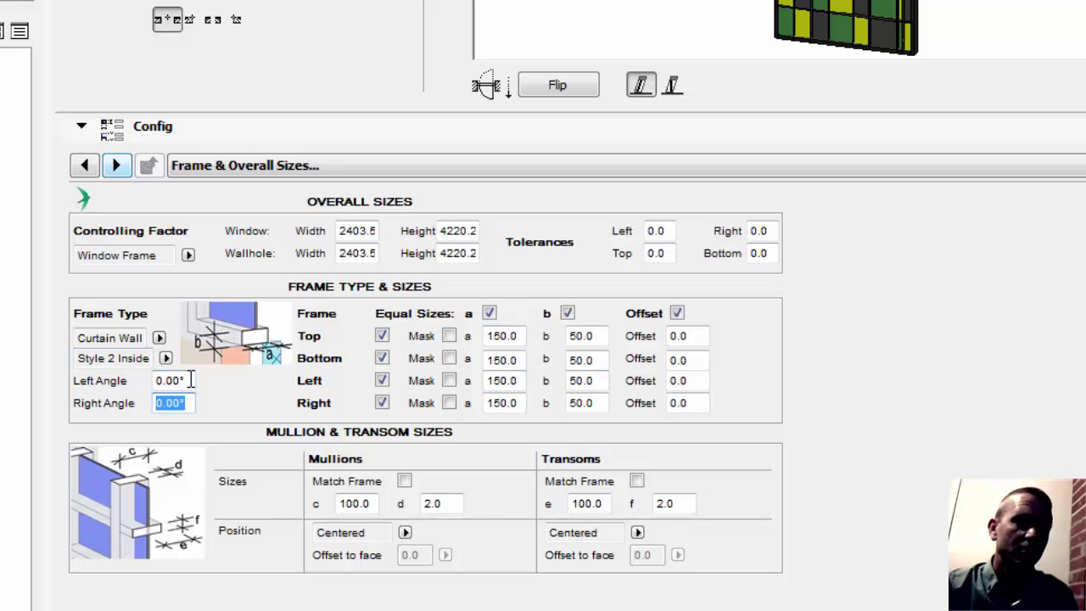
pyautogui.hotkey('shift', 'Tab')
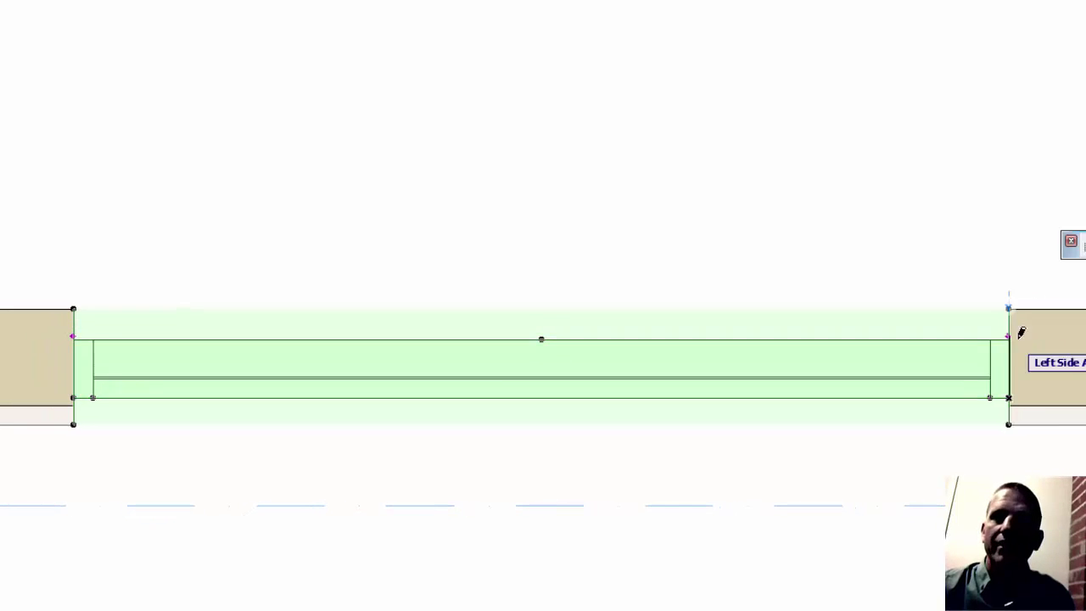
# Splay both side frames of the curtain wall window outward in plan with the side angle hotspots
pyautogui.moveTo(1022, 334); pyautogui.dragTo(1083, 274)
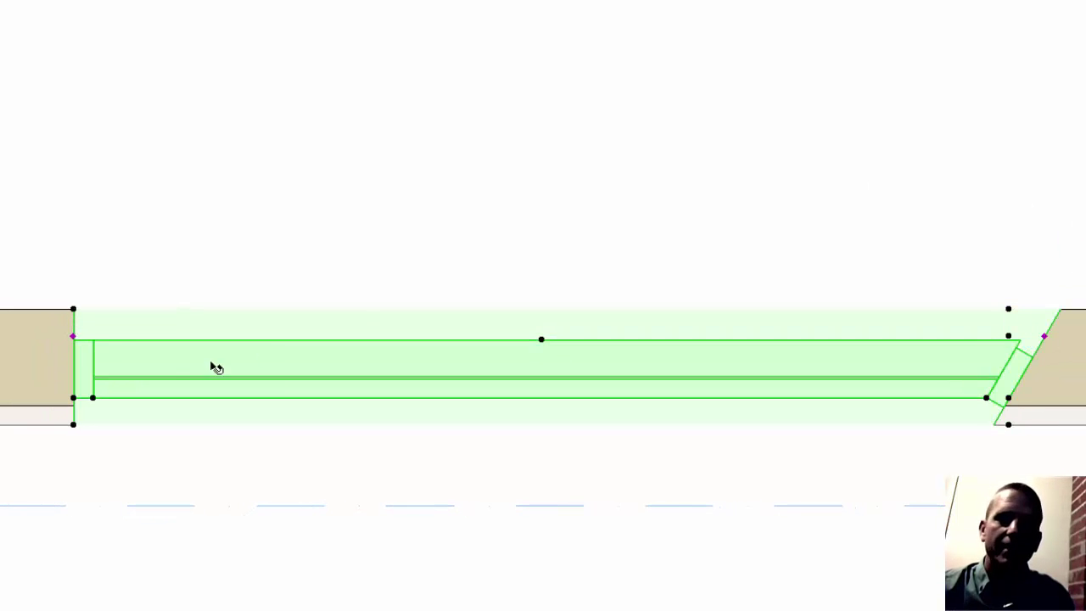
pyautogui.moveTo(73, 337); pyautogui.dragTo(17, 285)
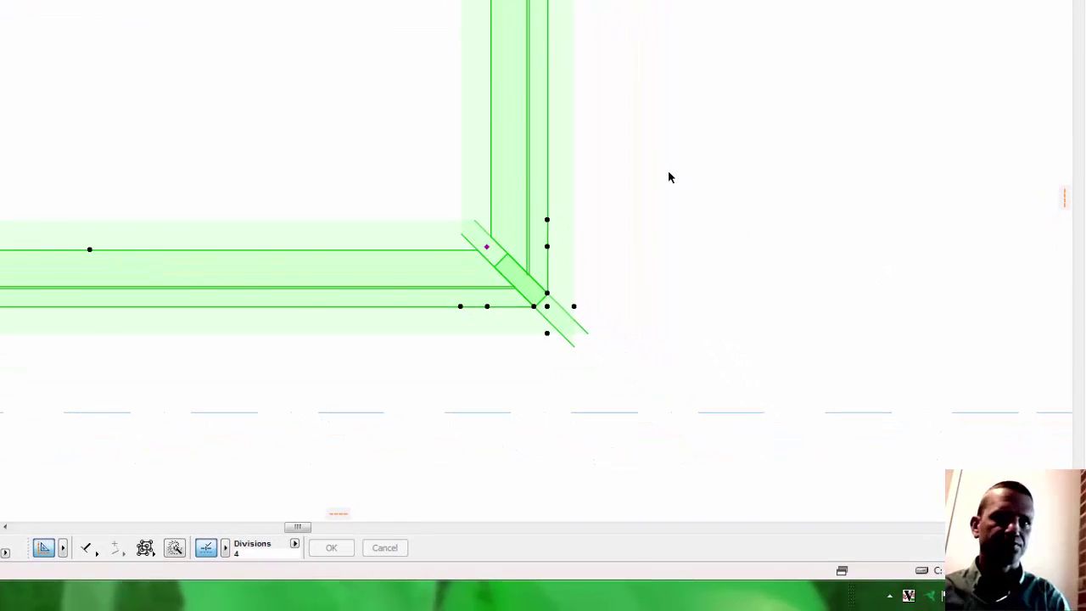
# Change the curtain wall frame style of the mitred corner windows to Style 1 and check the corner joint in 3D
pyautogui.hotkey('ctrl', 't')
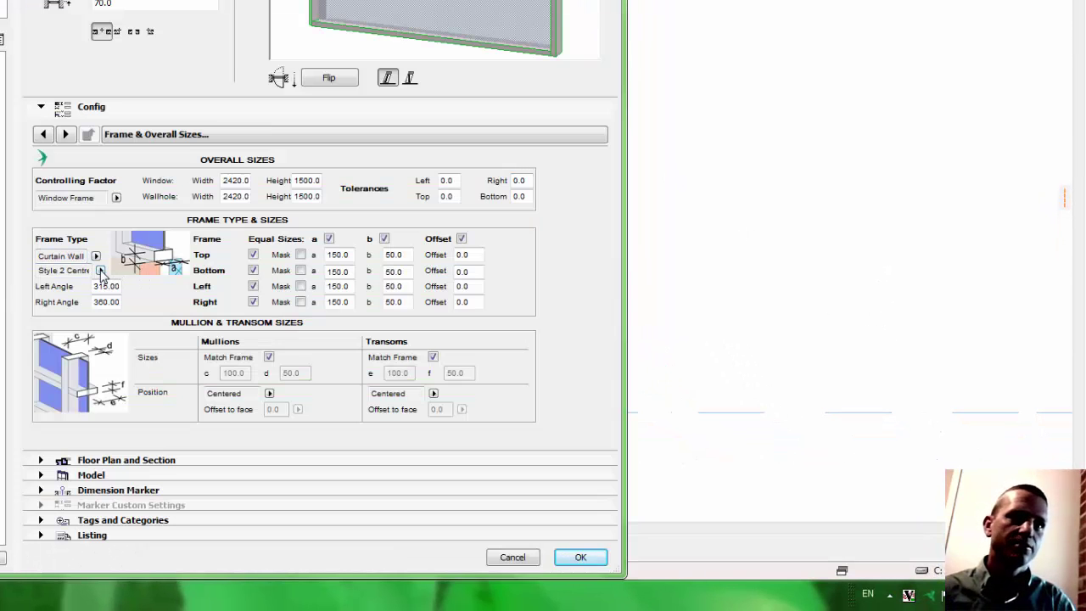
pyautogui.click(100, 270)
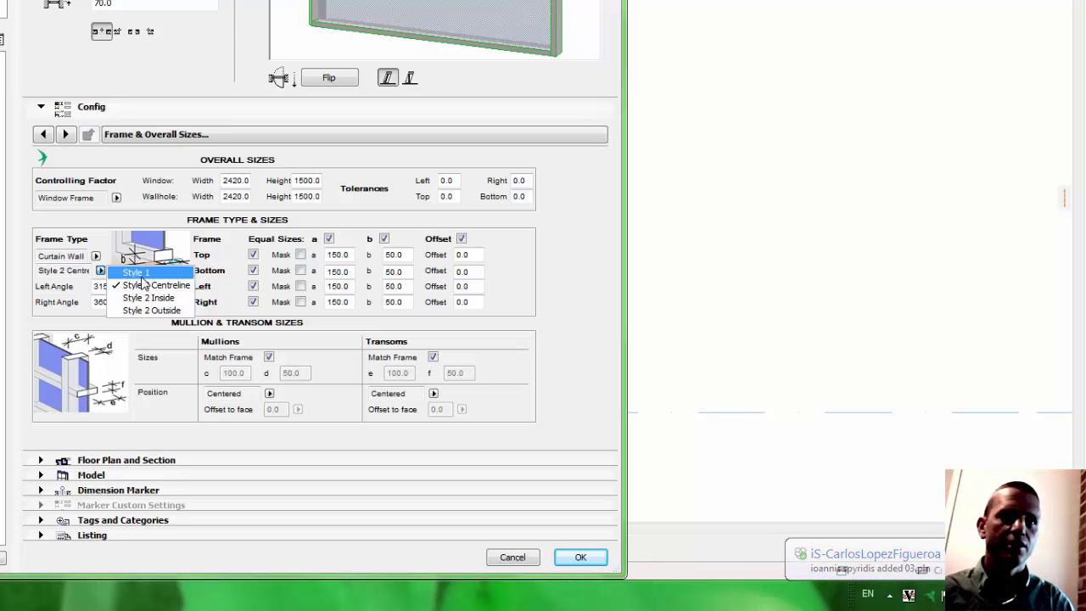
pyautogui.click(582, 556)
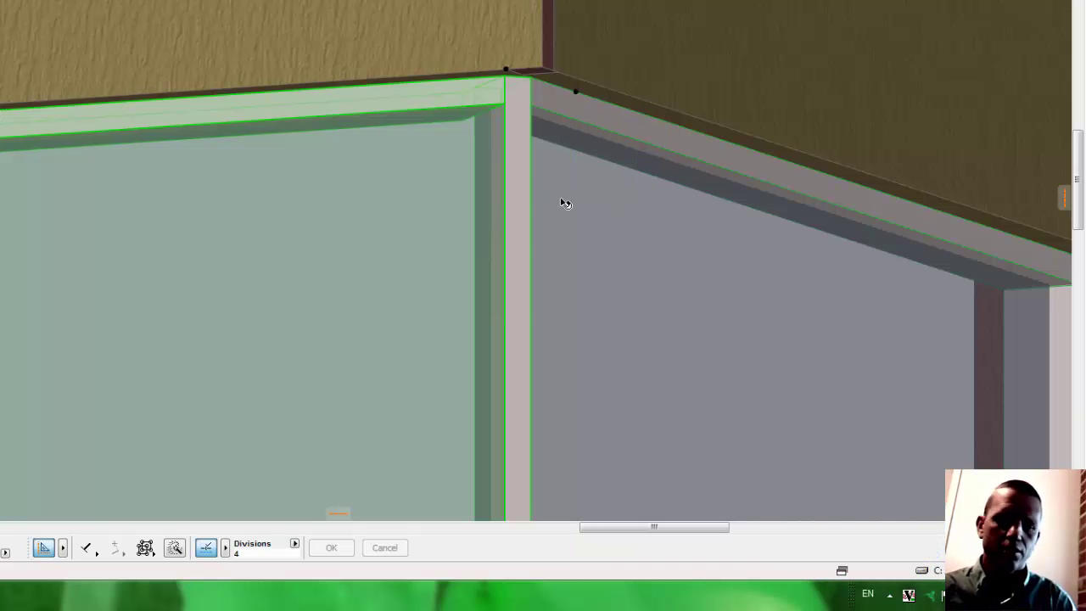
pyautogui.doubleClick(530, 96)
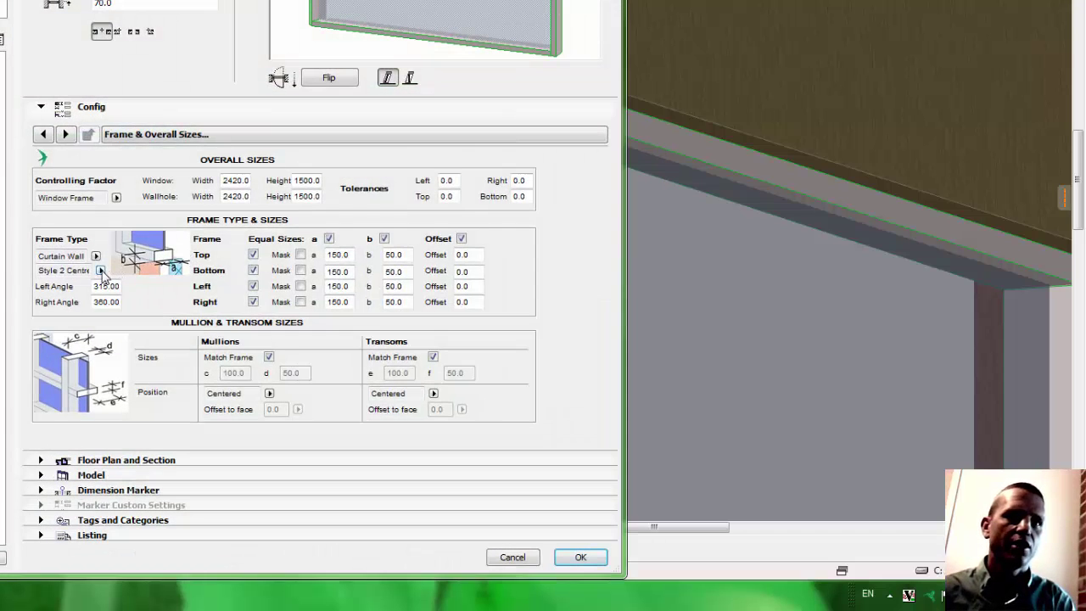
pyautogui.click(100, 270)
pyautogui.click(134, 273)
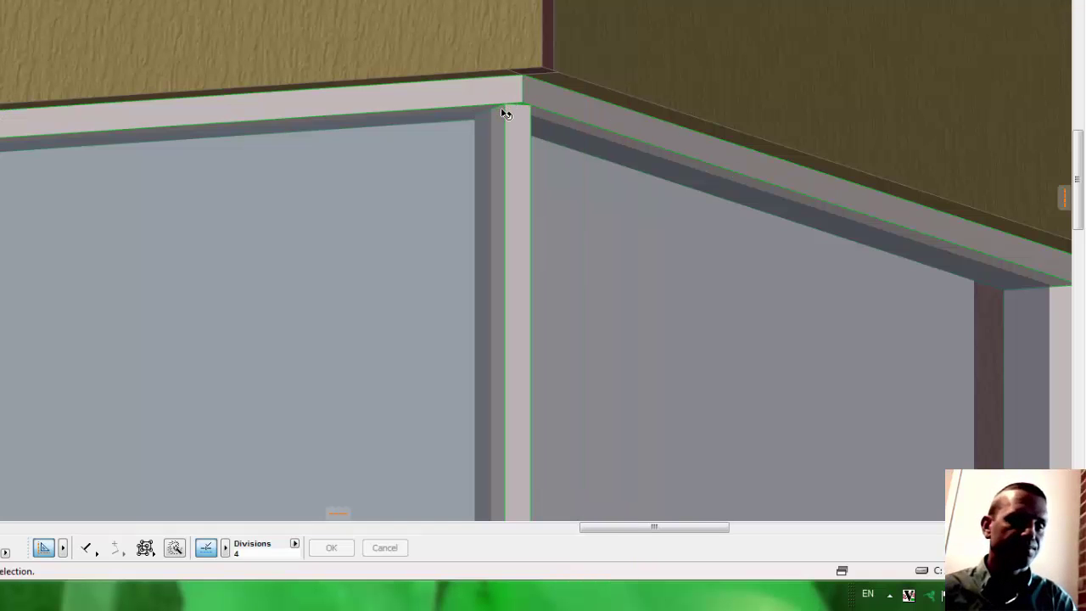
pyautogui.scroll(-7, 718, 164)
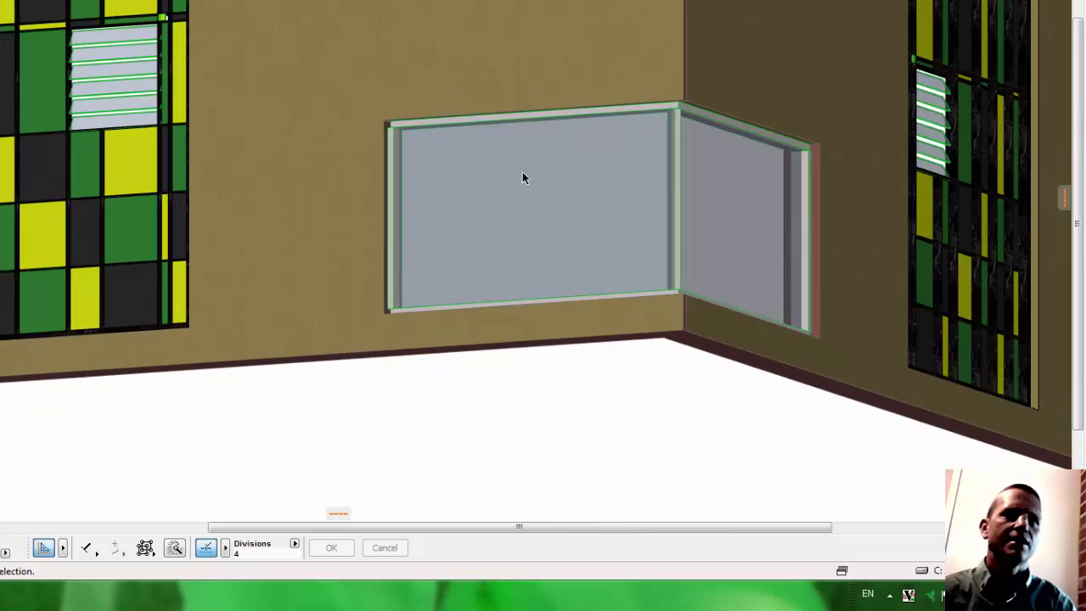
# Set the frame type of the multicoloured swallow window to Standard
pyautogui.keyDown('shift'); pyautogui.moveTo(466, 188); pyautogui.dragTo(637, 320, button='middle'); pyautogui.keyUp('shift')
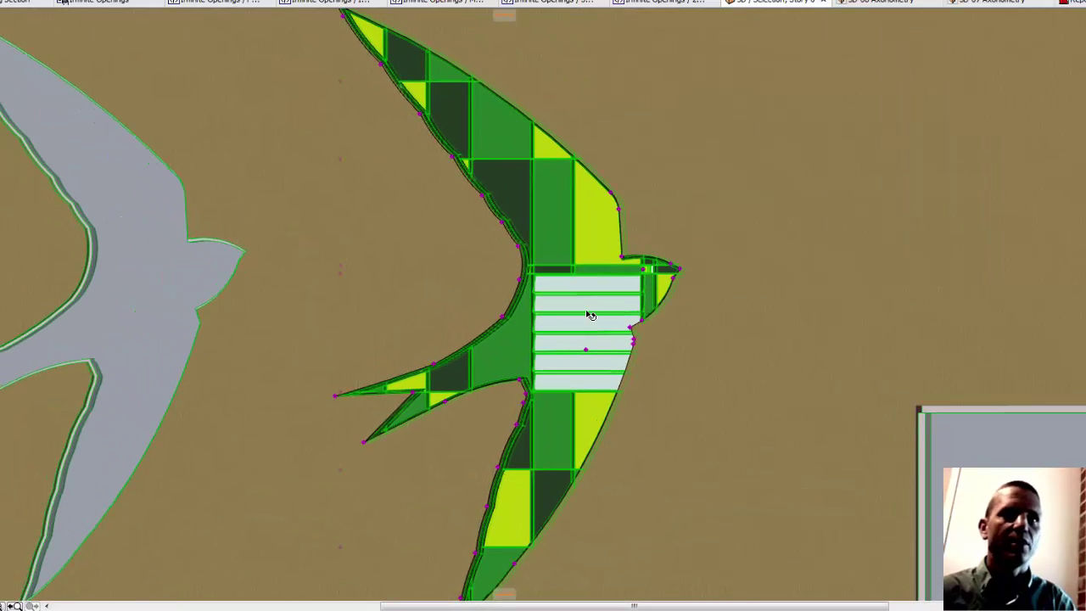
pyautogui.doubleClick(588, 316)
pyautogui.click(284, 360)
pyautogui.click(319, 360)
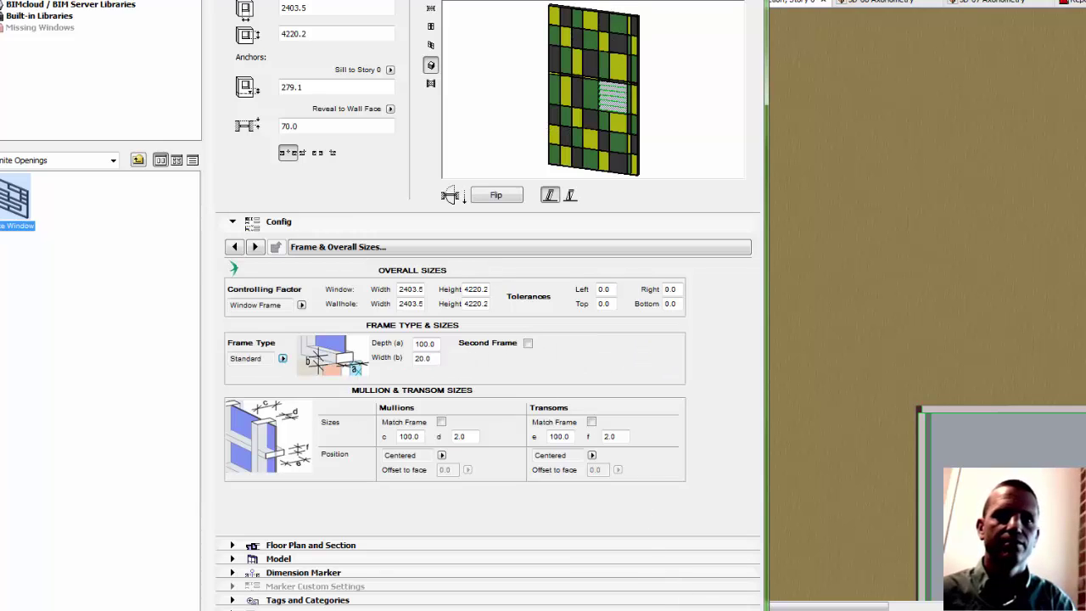
pyautogui.press('Return')
pyautogui.scroll(3, 639, 252)
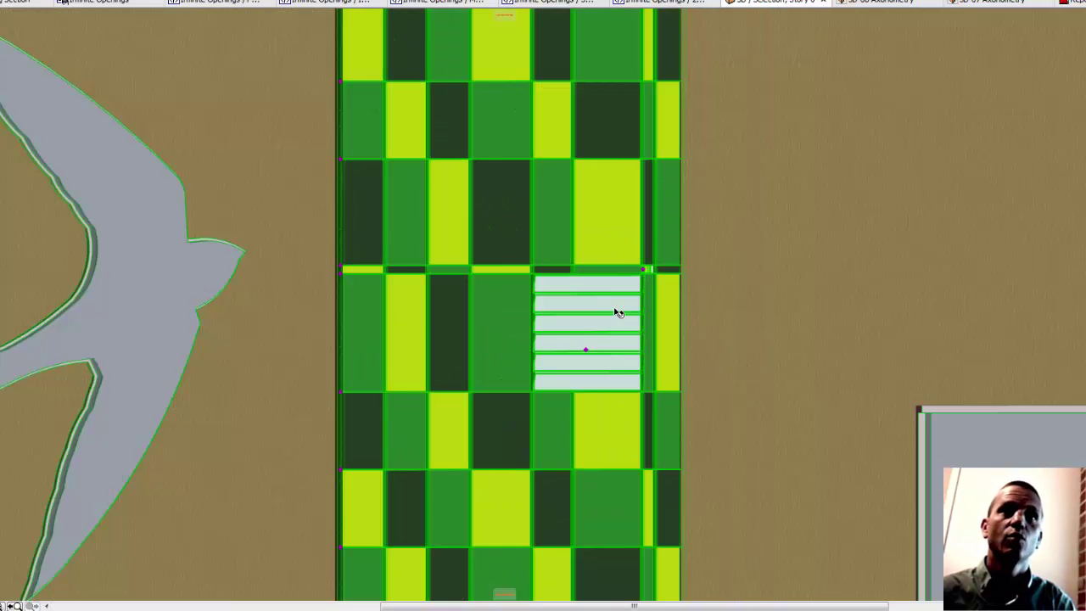
# Set the frame type of the multicoloured window back to Polygon to restore its swallow shape
pyautogui.doubleClick(650, 286)
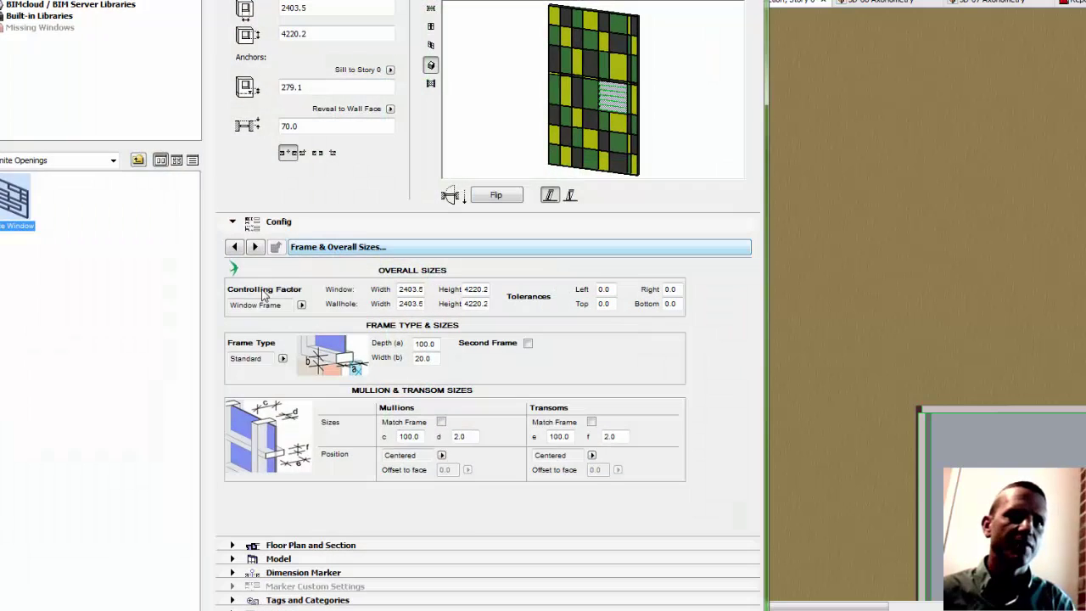
pyautogui.click(283, 360)
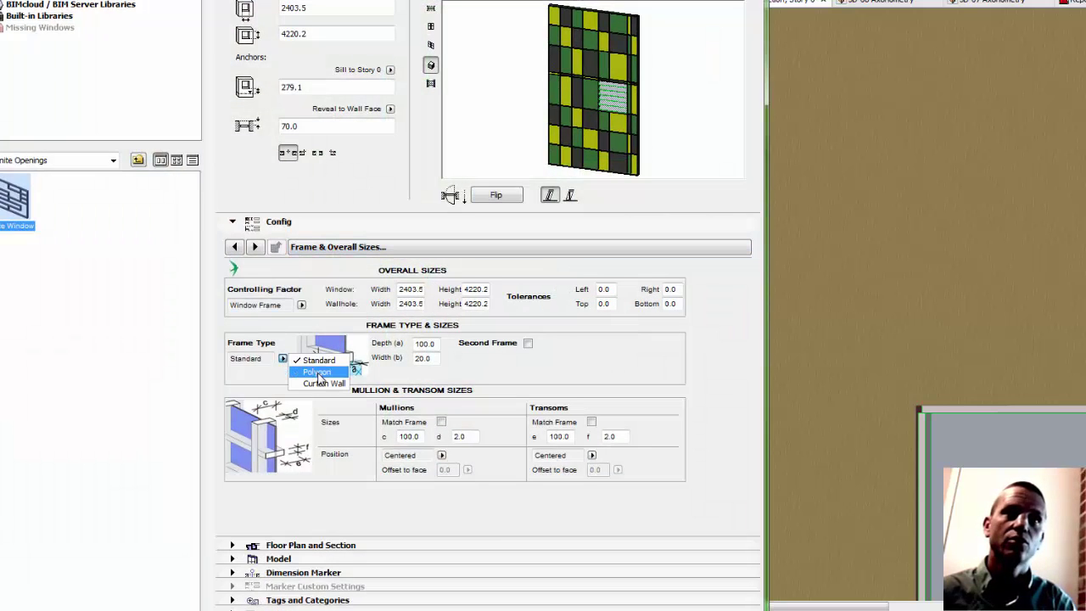
pyautogui.click(317, 372)
pyautogui.press('Return')
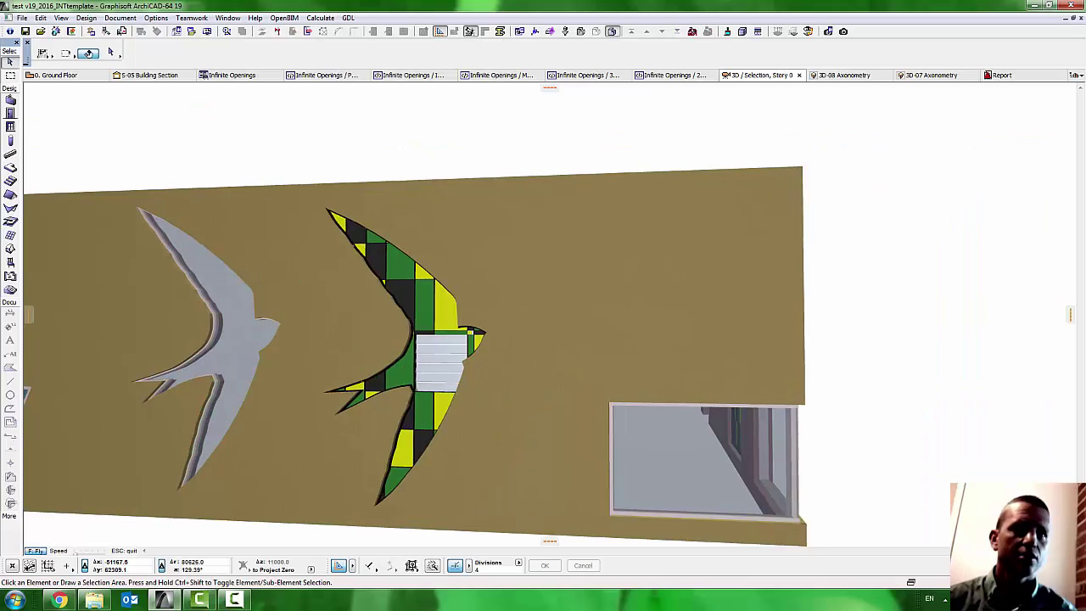
# Examine the frame, panels and small sliding window in the multicoloured swallow's head up close in 3D
pyautogui.scroll(10, 475, 373)
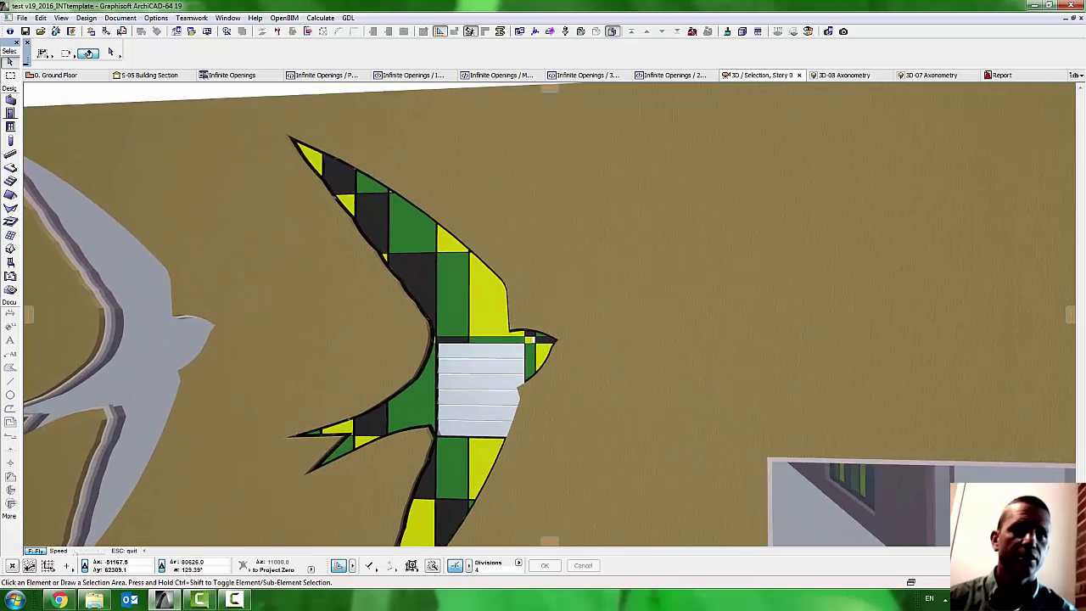
pyautogui.press('Up')
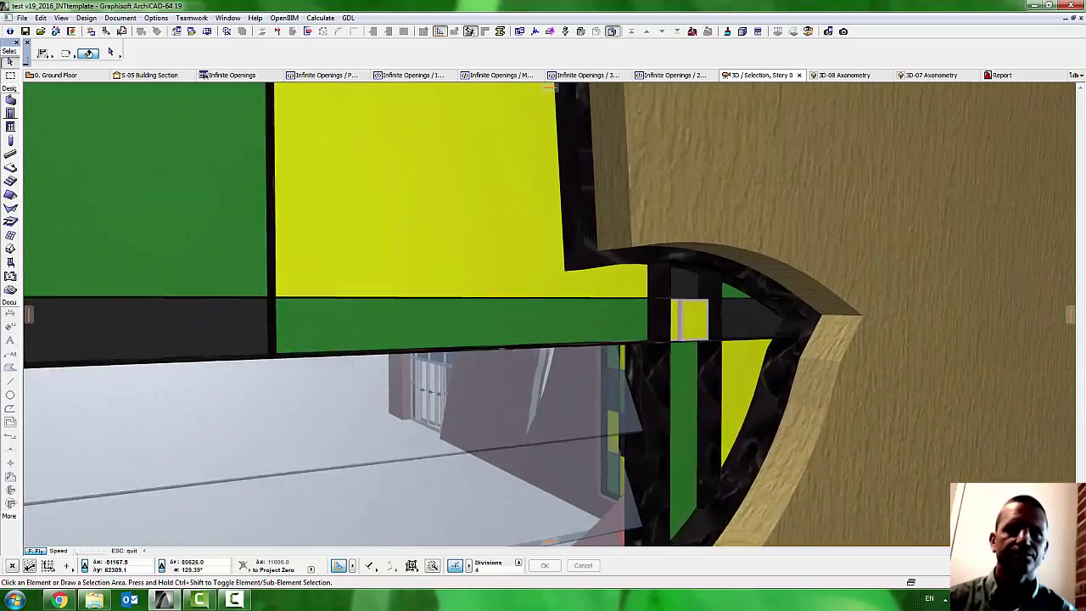
pyautogui.press('Right')
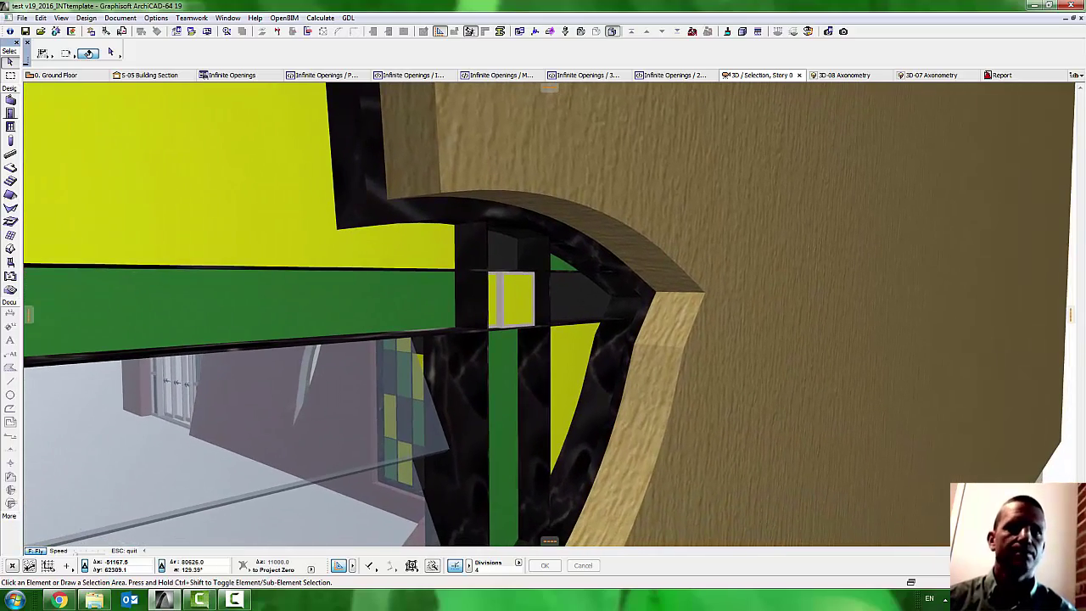
# Inspect how the polygon frame and coloured panels follow the swallow's curved outline around its head, wings and tail in 3D
pyautogui.press('Right')
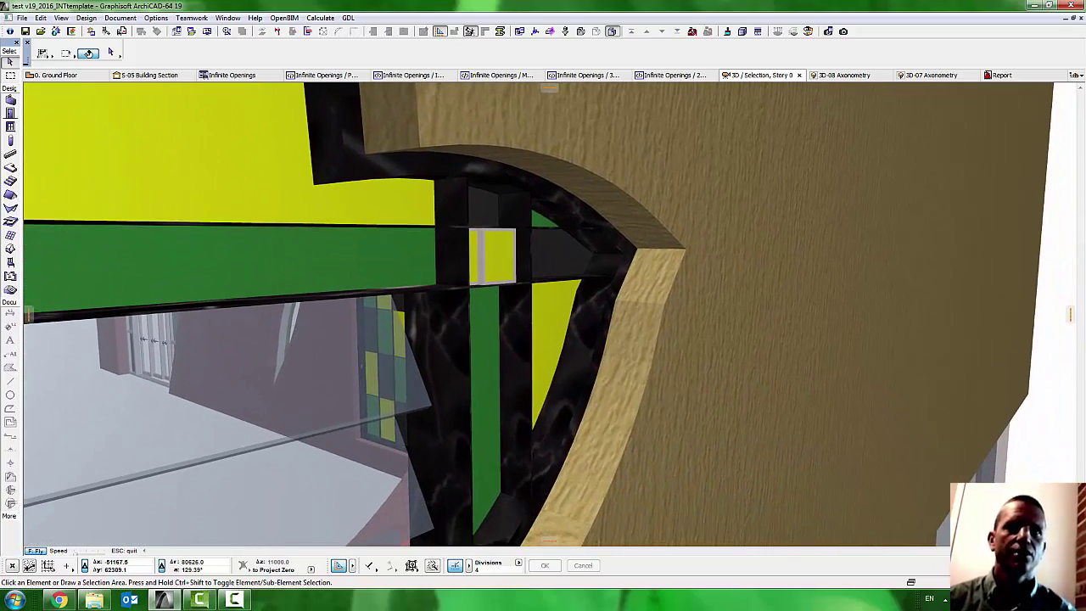
pyautogui.press('Left')
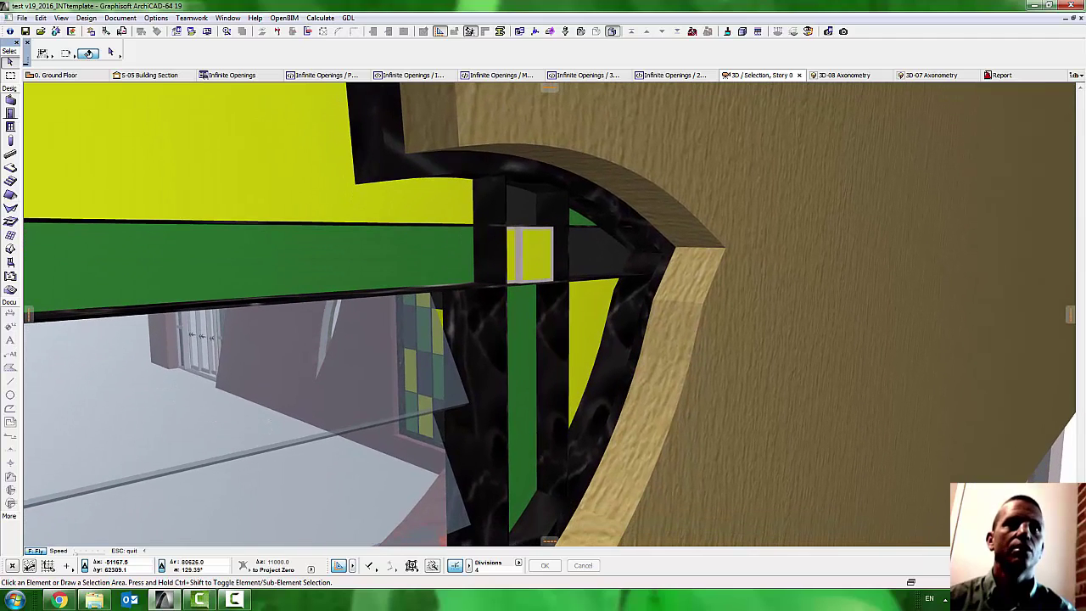
pyautogui.press('Up')
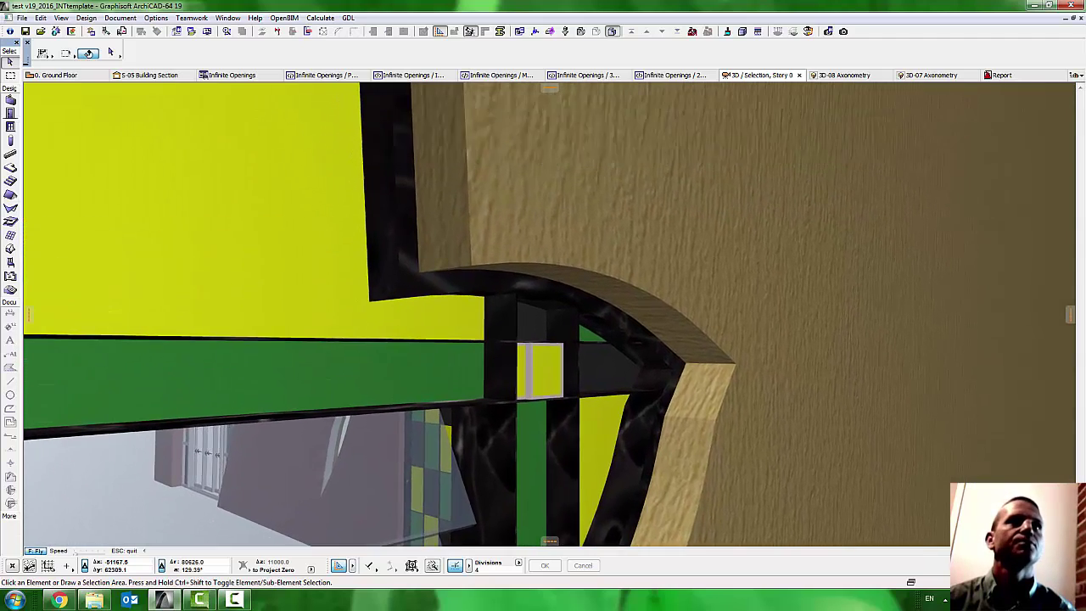
pyautogui.press('Up')
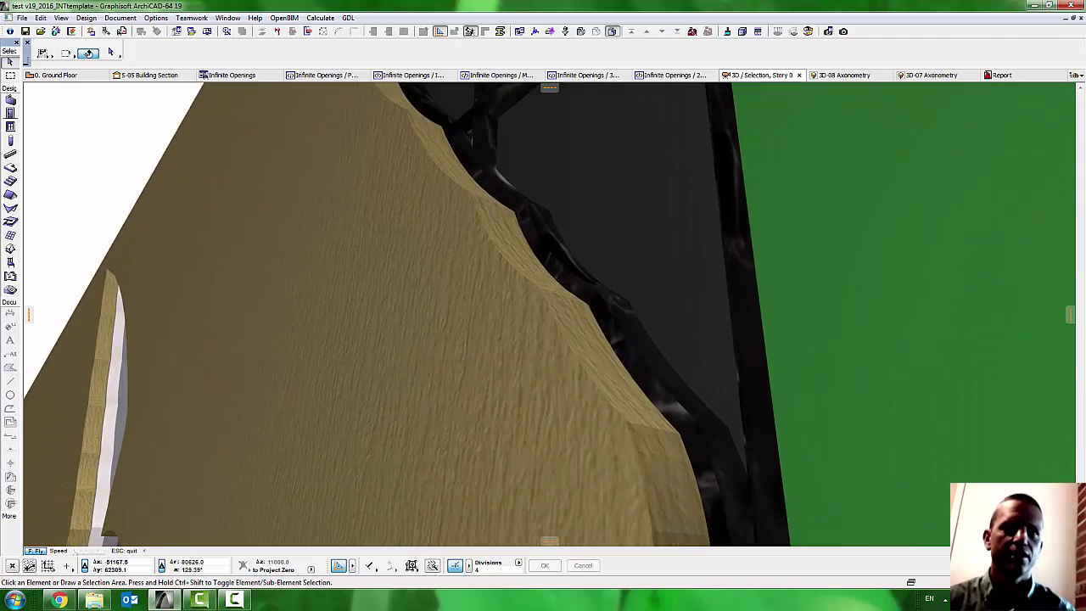
pyautogui.press('Up')
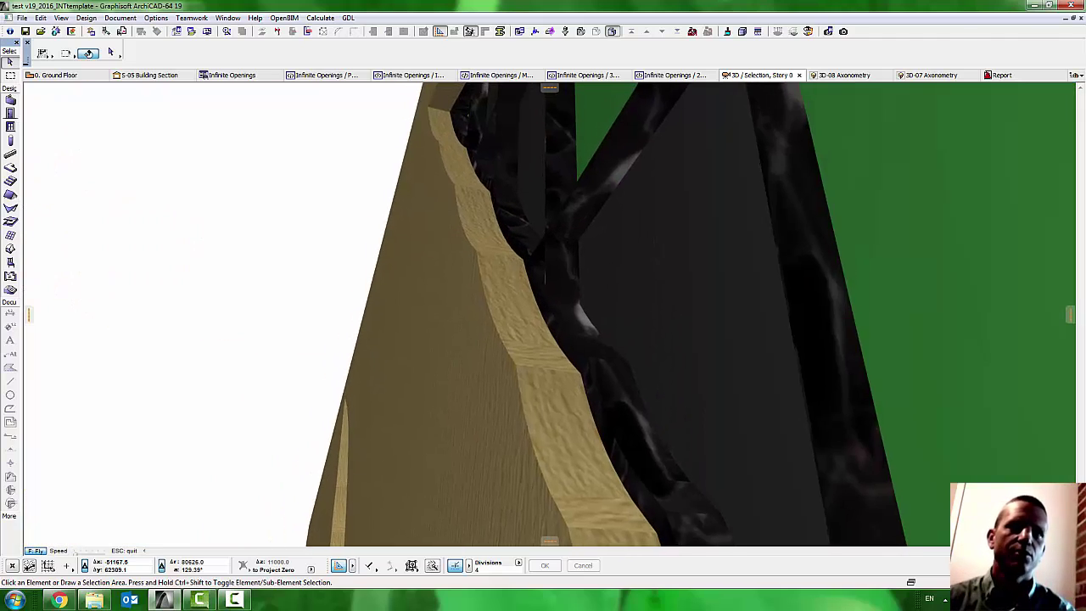
pyautogui.press('Up')
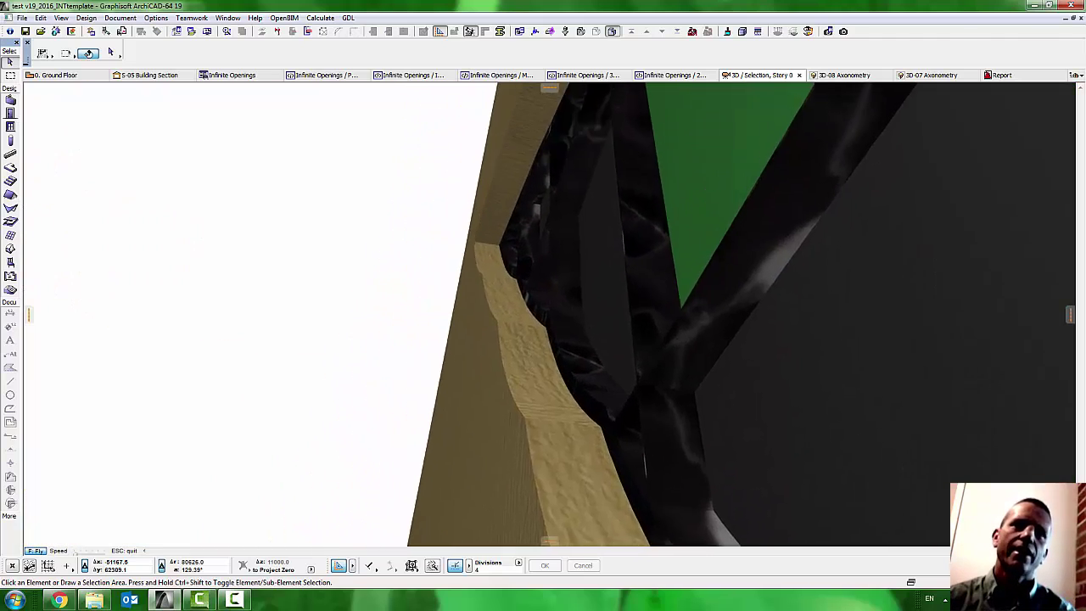
pyautogui.press('Up')
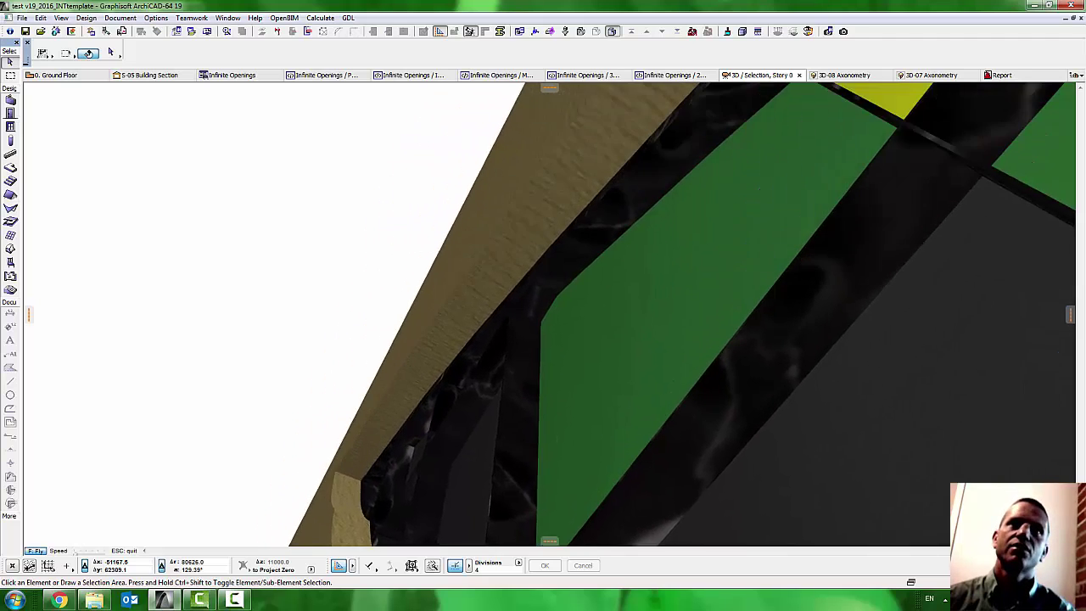
pyautogui.press('Up')
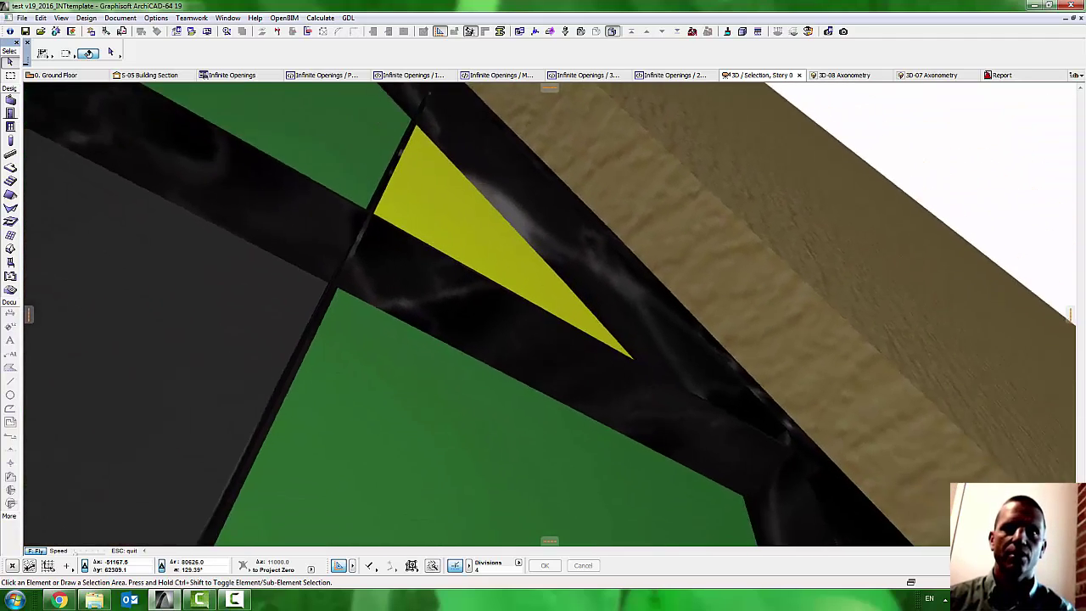
pyautogui.press('Up')
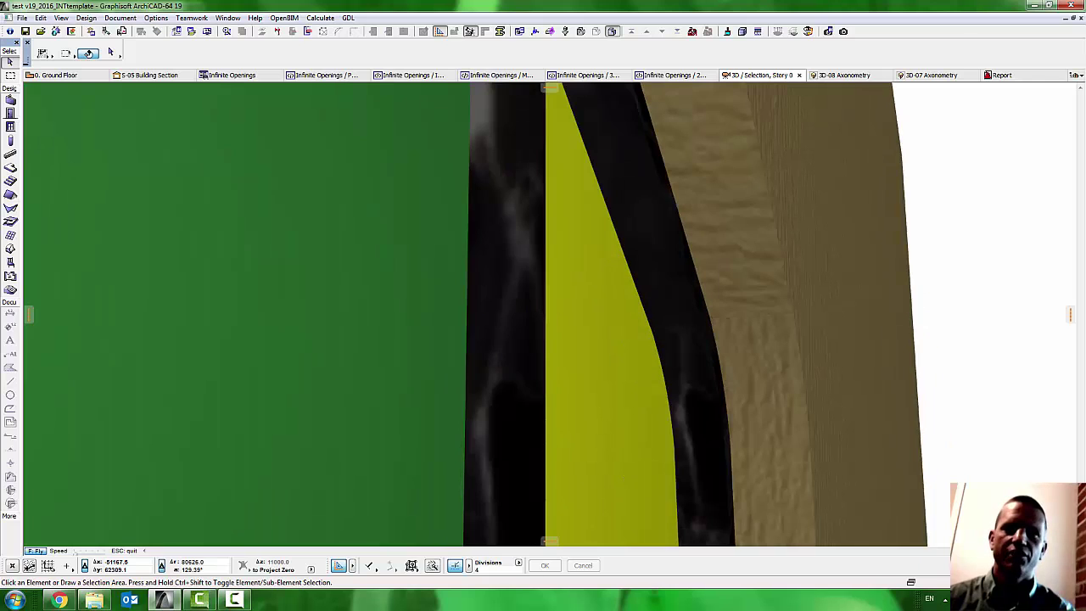
pyautogui.press('Up')
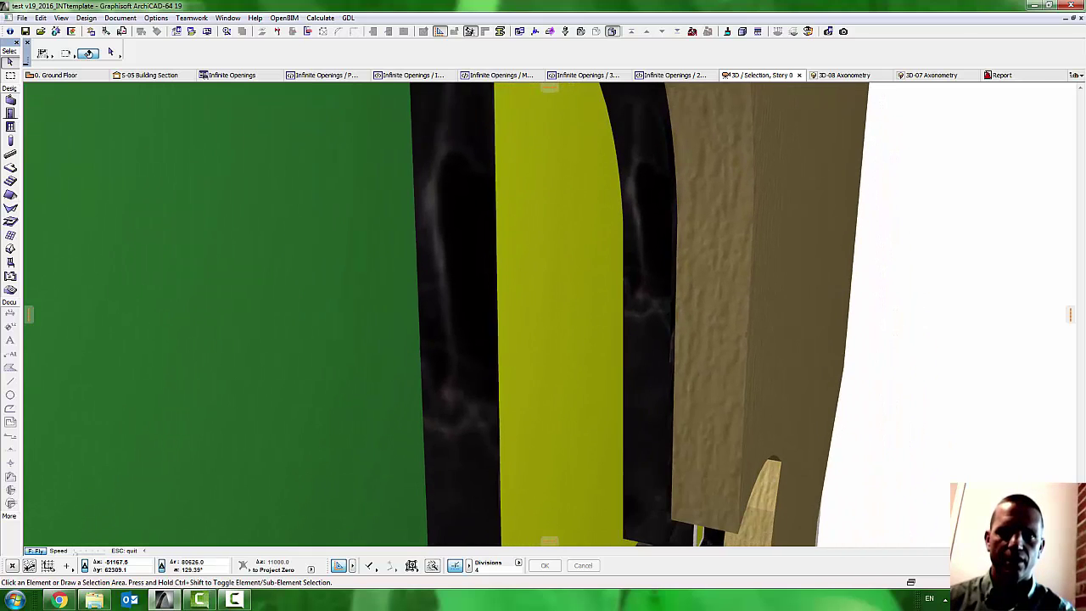
pyautogui.press('Up')
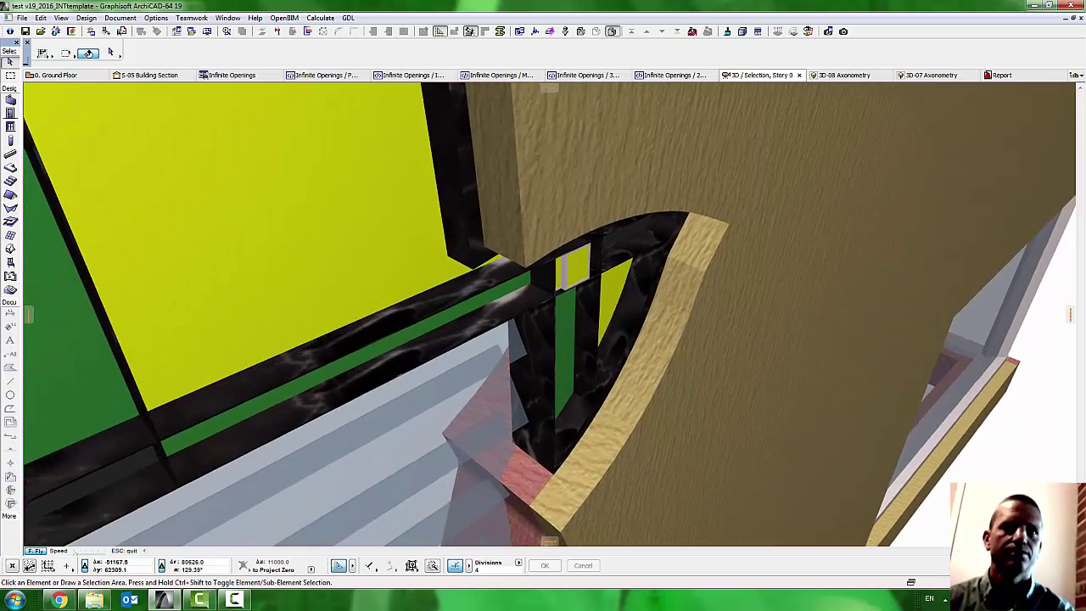
pyautogui.press('Up')
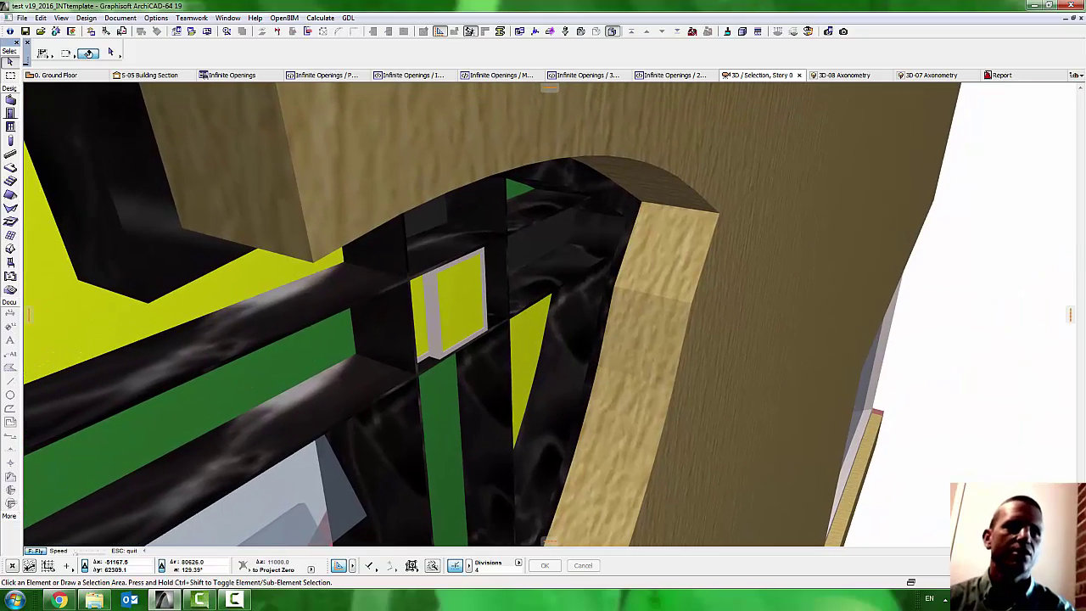
pyautogui.press('Up')
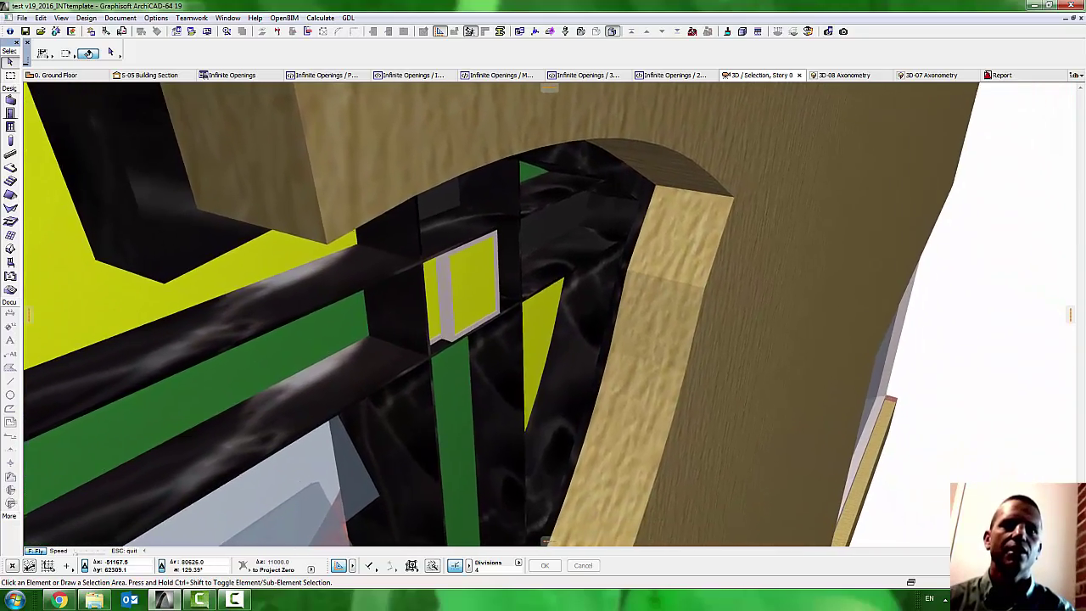
pyautogui.press('Down')
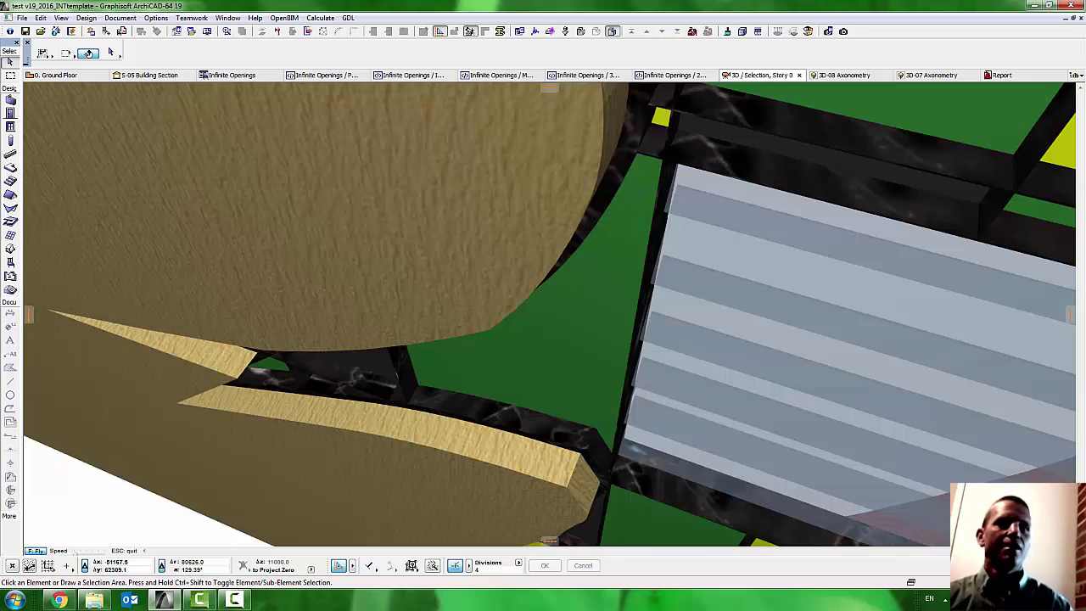